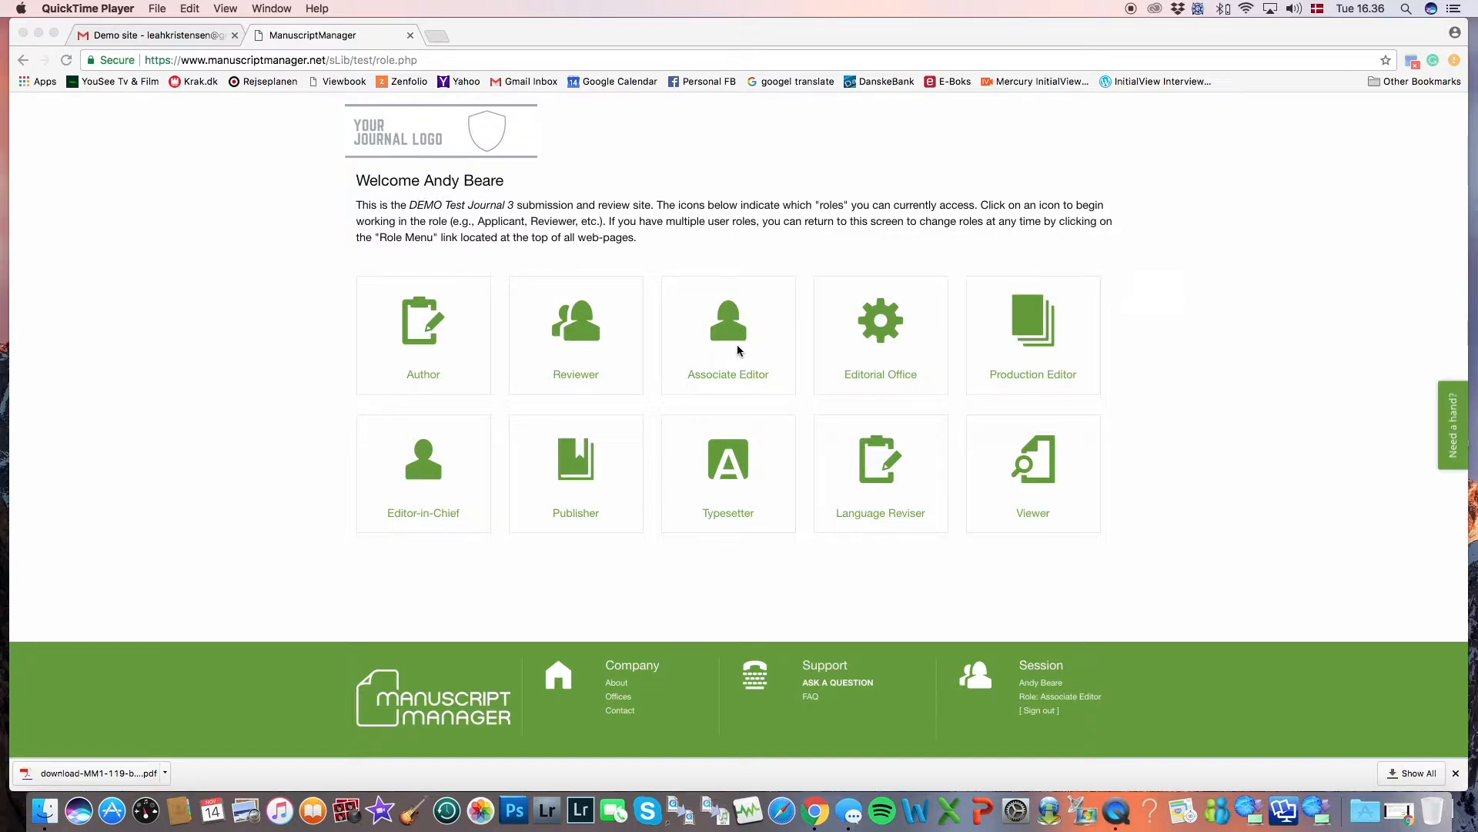
Step: Enter the Associate Editor role and open the list of newly assigned manuscripts from the to-do list
{"action": "left_click", "coordinate": [737, 347]}
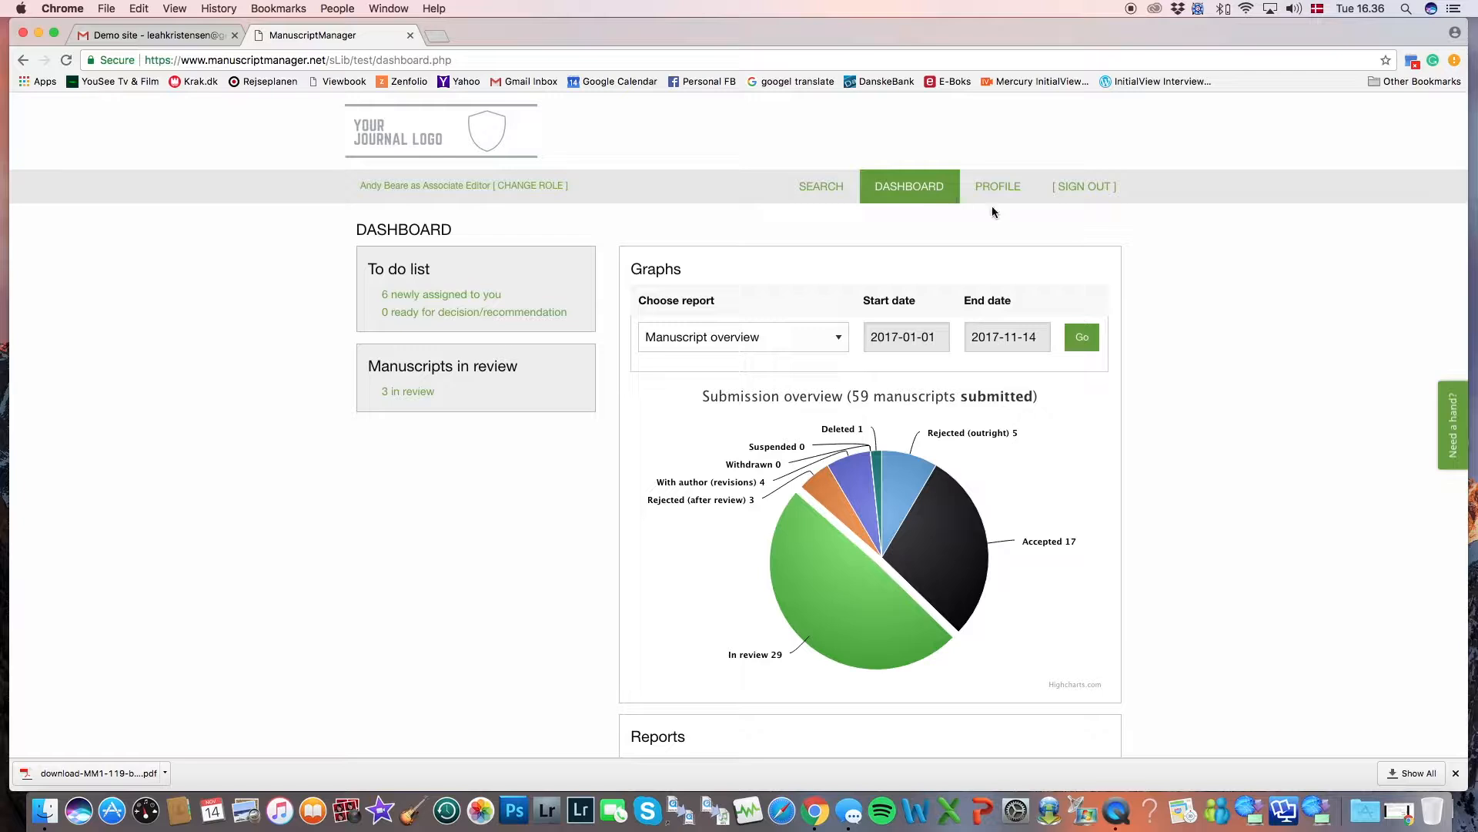
{"action": "scroll", "coordinate": [1163, 236], "scroll_direction": "down", "scroll_amount": 3}
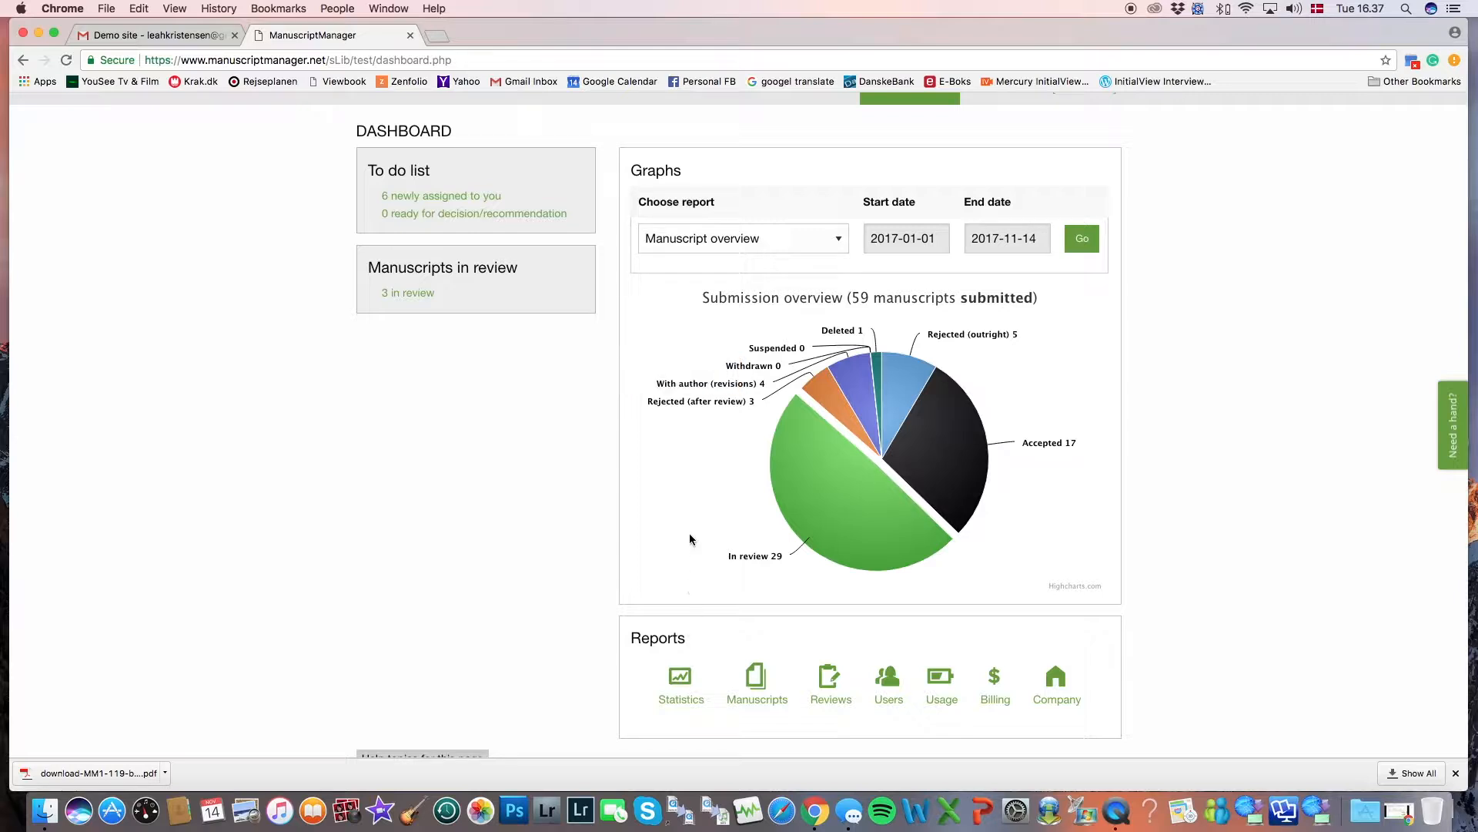
{"action": "left_click", "coordinate": [443, 204]}
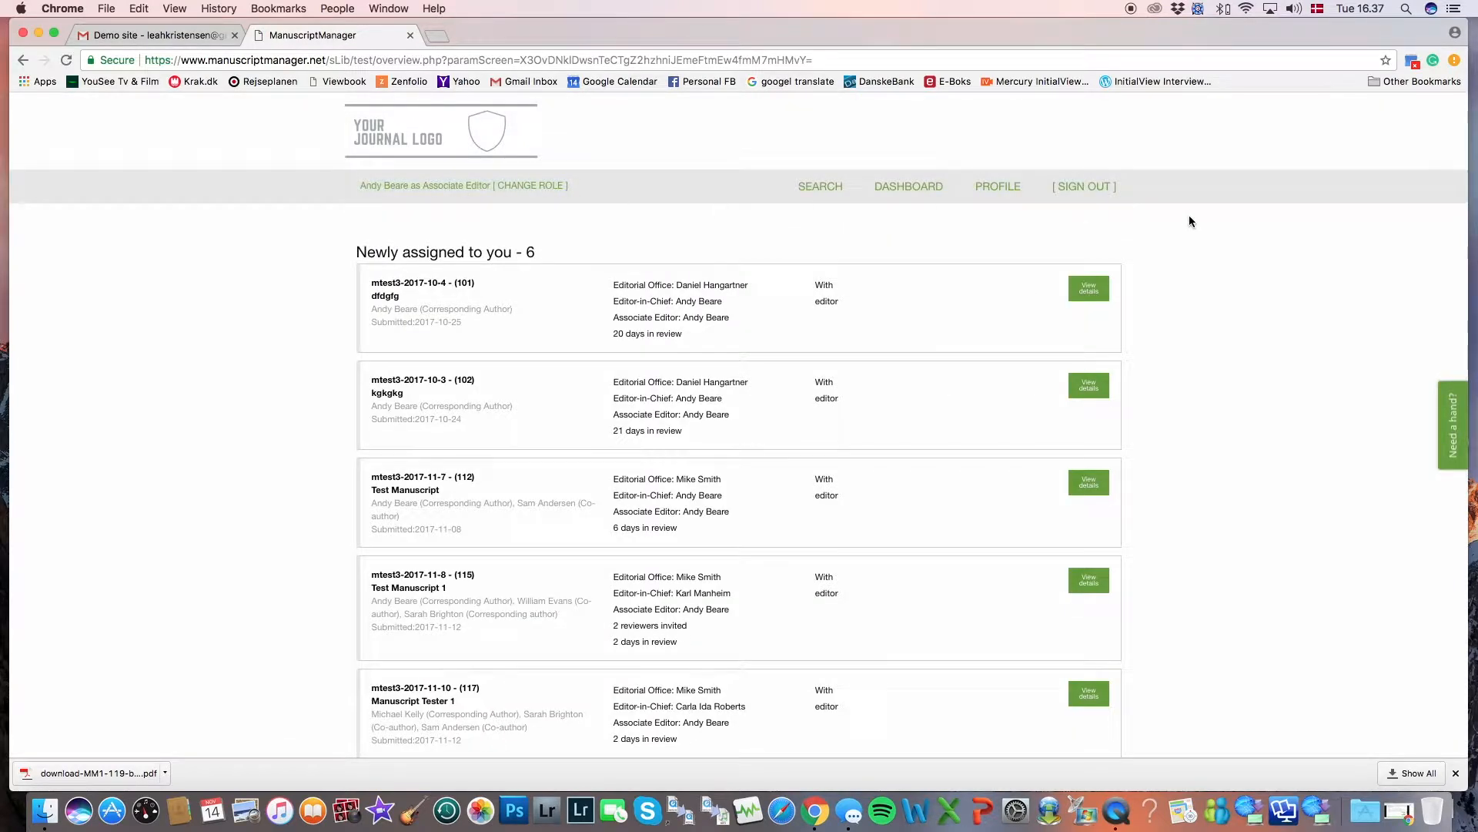
{"action": "scroll", "coordinate": [1189, 214], "scroll_direction": "down", "scroll_amount": 3}
{"action": "scroll", "coordinate": [1189, 217], "scroll_direction": "down", "scroll_amount": 2}
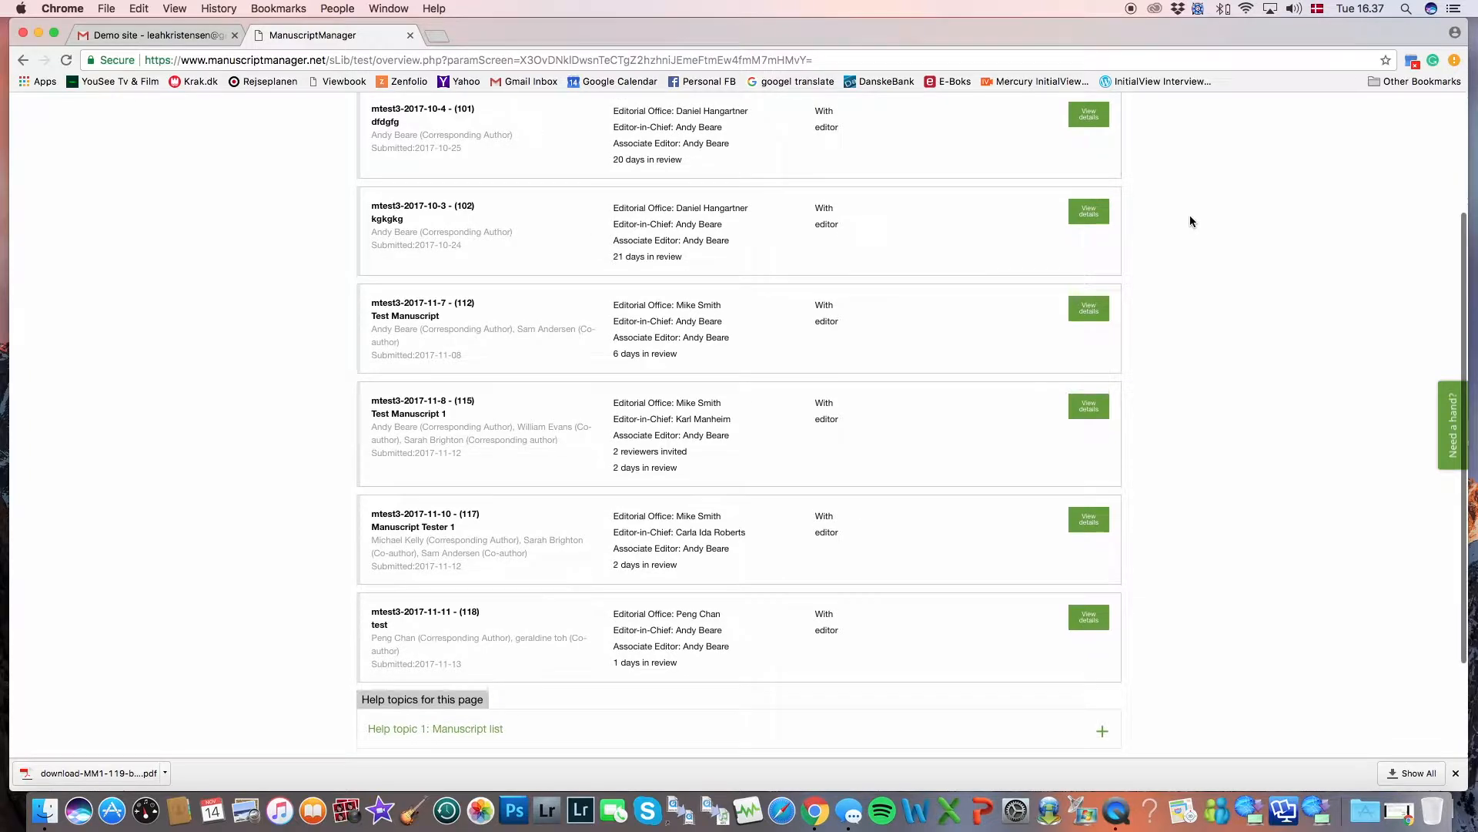
{"action": "scroll", "coordinate": [1190, 216], "scroll_direction": "up", "scroll_amount": 1}
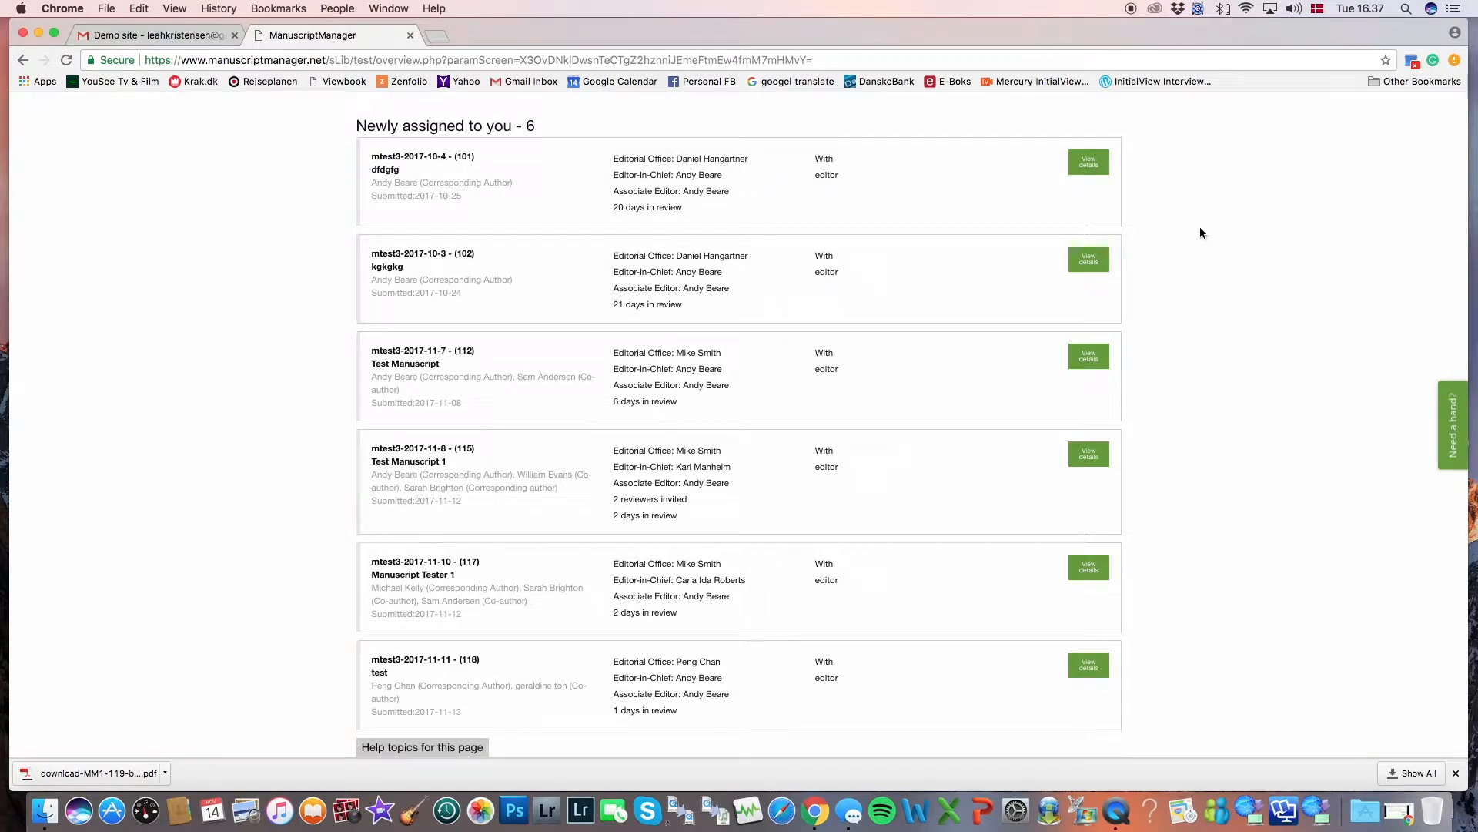
{"action": "scroll", "coordinate": [1200, 236], "scroll_direction": "down", "scroll_amount": 2}
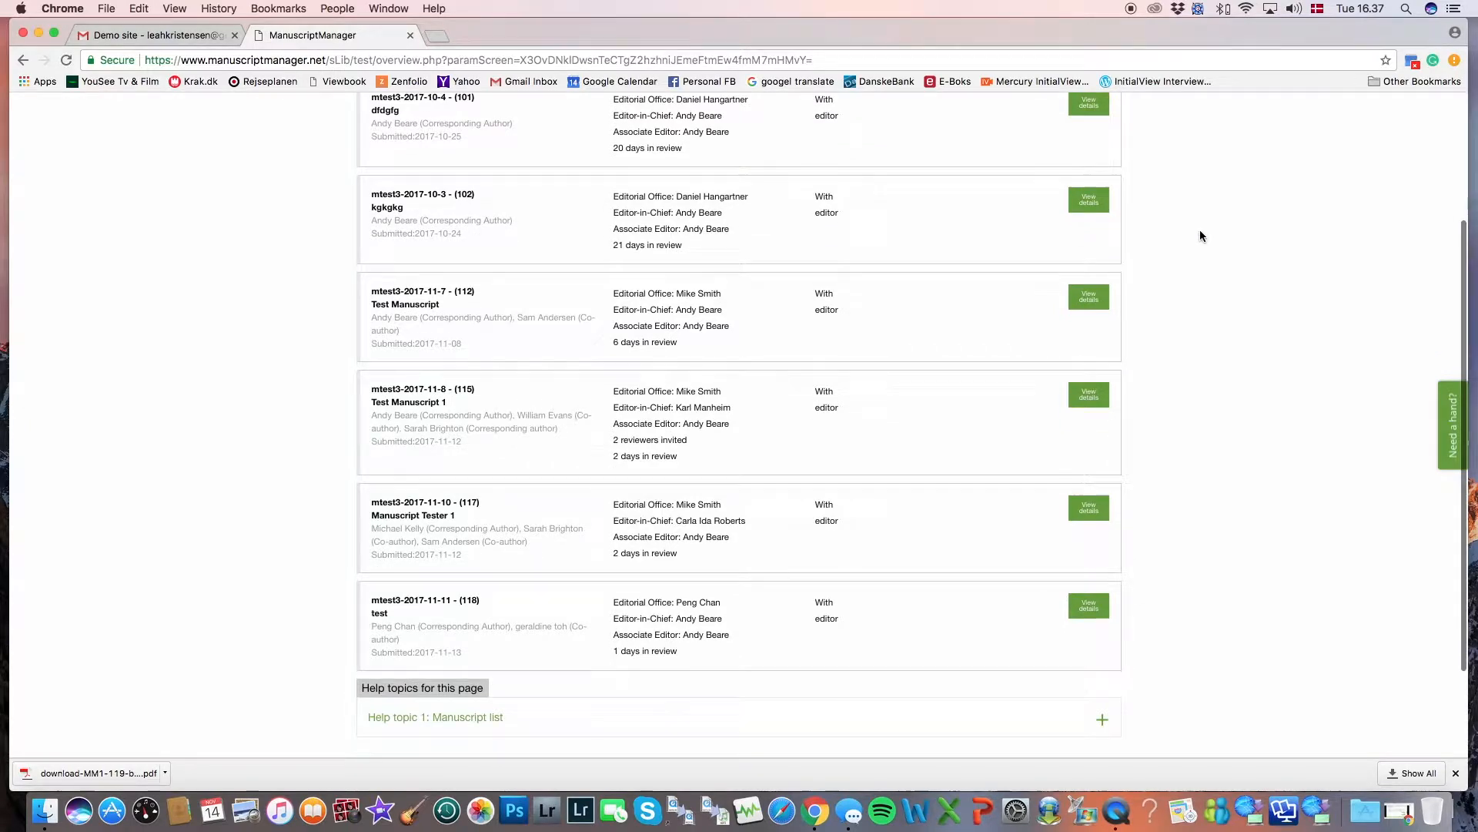
{"action": "scroll", "coordinate": [1199, 236], "scroll_direction": "up", "scroll_amount": 2}
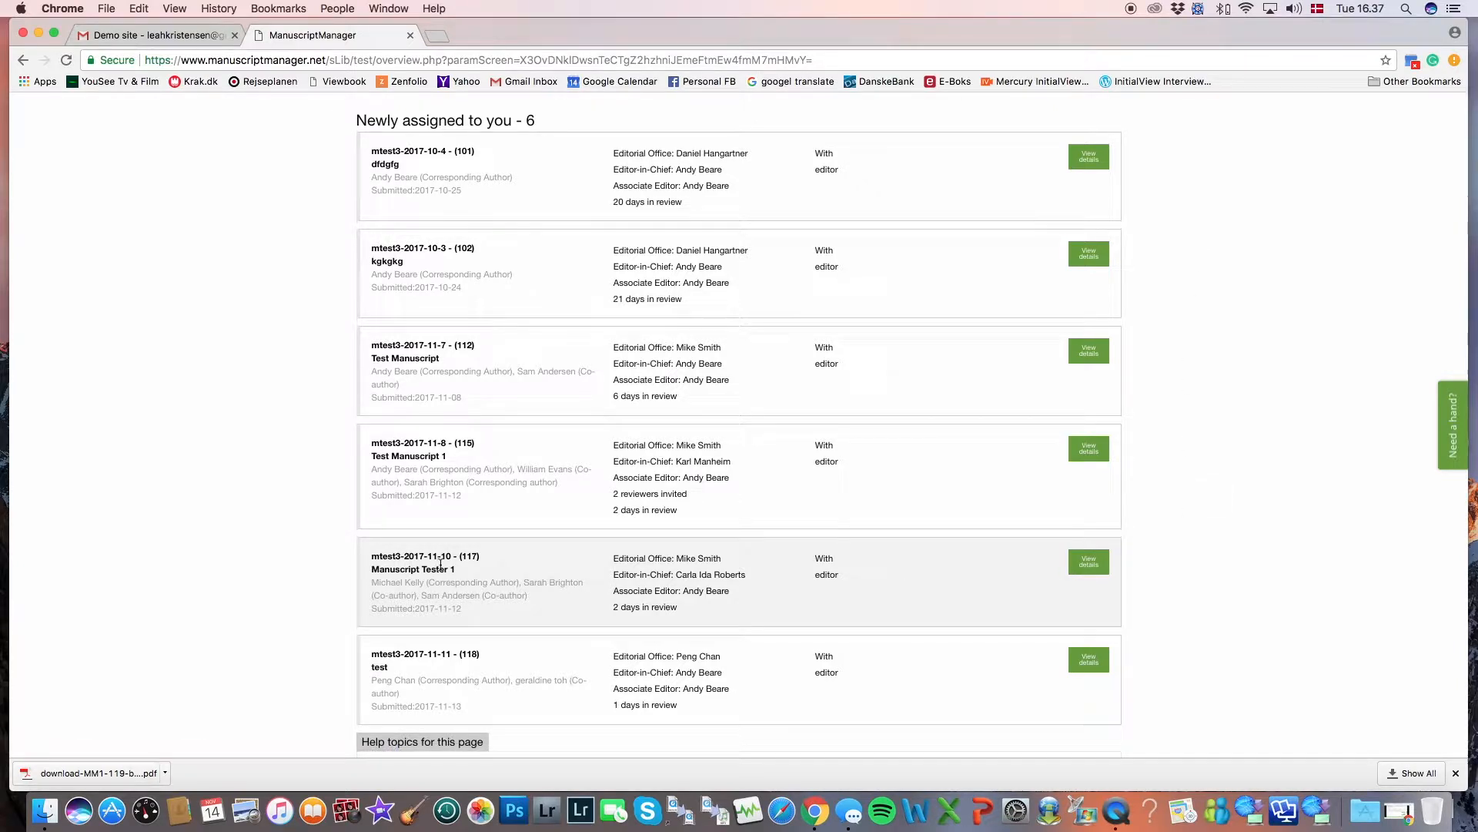
{"action": "left_click", "coordinate": [1089, 565]}
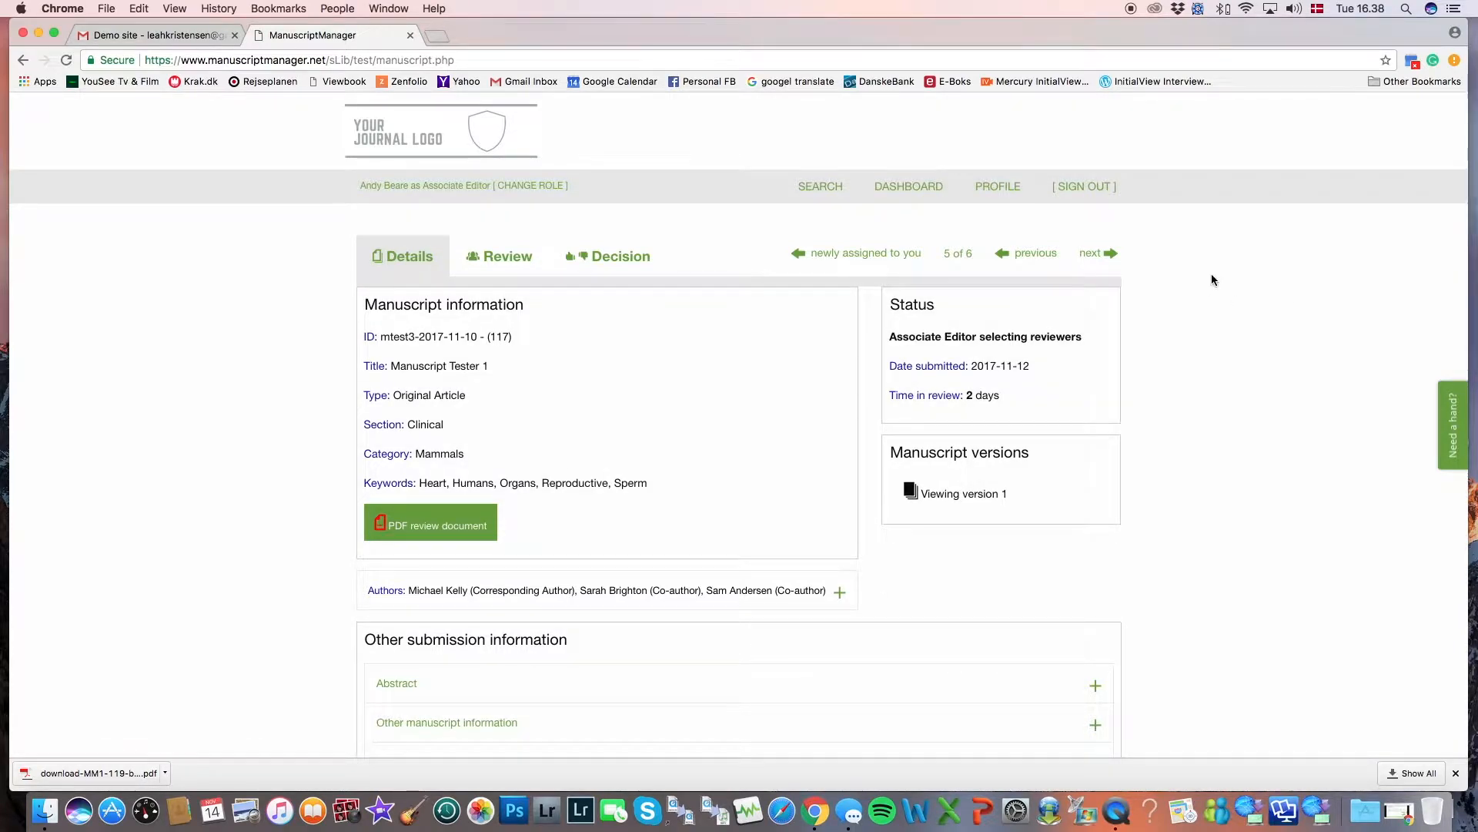
Step: Examine the manuscript's information, files and versions, checking the Abstract and Accompanying letter sections and collapsing them again
{"action": "scroll", "coordinate": [1212, 280], "scroll_direction": "down", "scroll_amount": 3}
{"action": "scroll", "coordinate": [1212, 279], "scroll_direction": "down", "scroll_amount": 5}
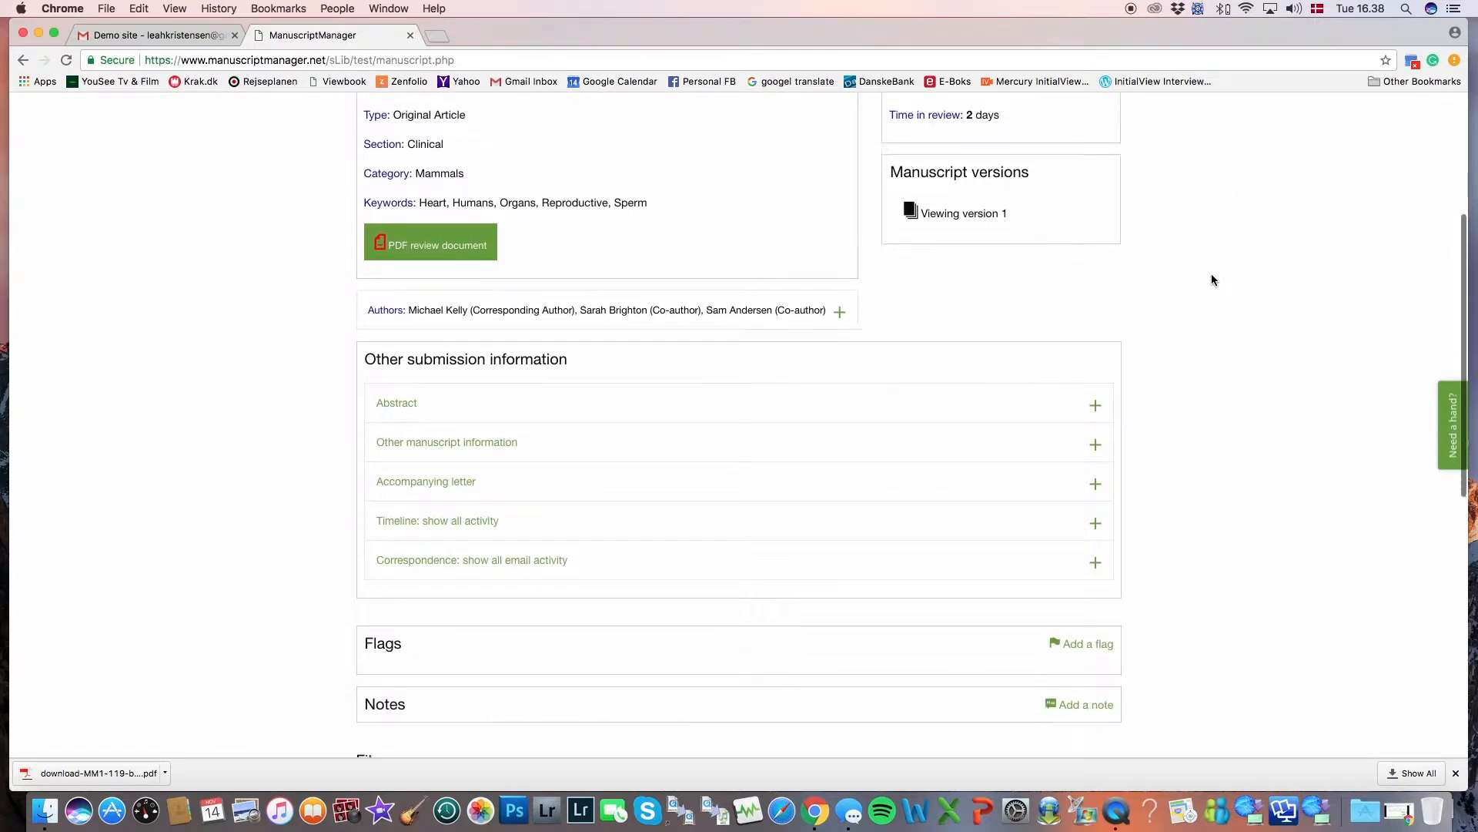
{"action": "scroll", "coordinate": [1212, 280], "scroll_direction": "down", "scroll_amount": 5}
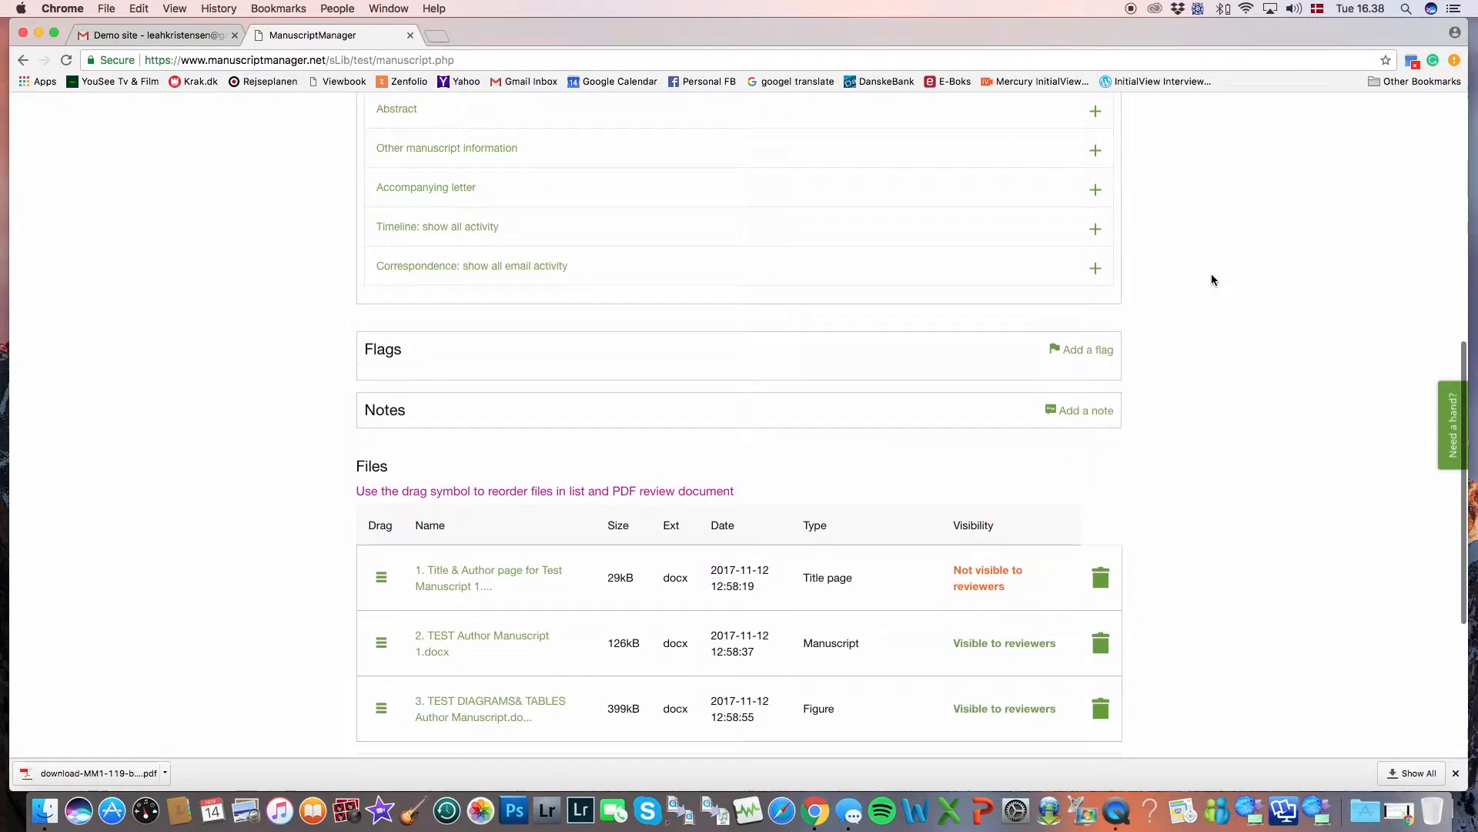
{"action": "scroll", "coordinate": [1212, 278], "scroll_direction": "up", "scroll_amount": 8}
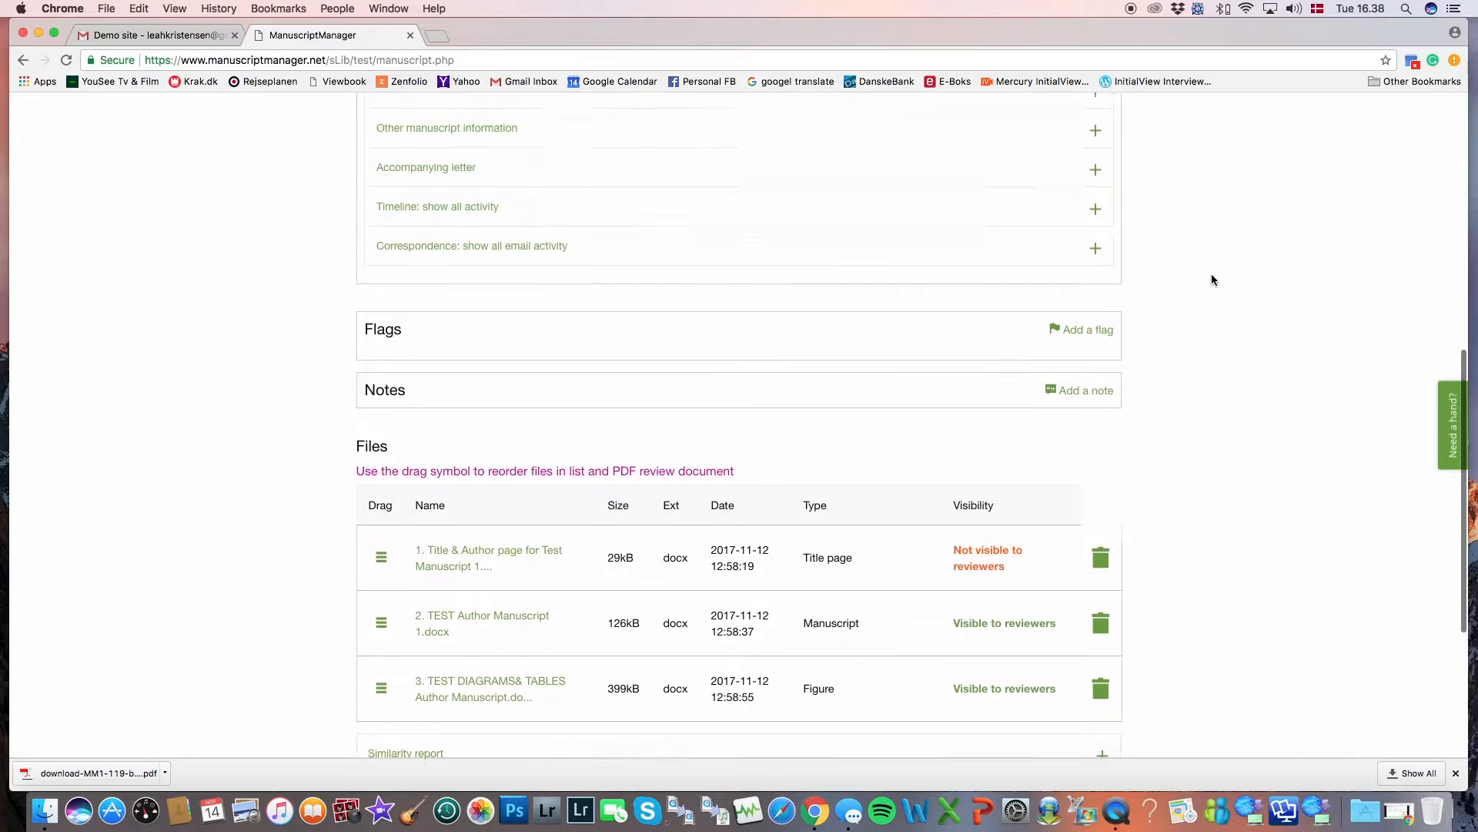
{"action": "scroll", "coordinate": [1212, 280], "scroll_direction": "up", "scroll_amount": 3}
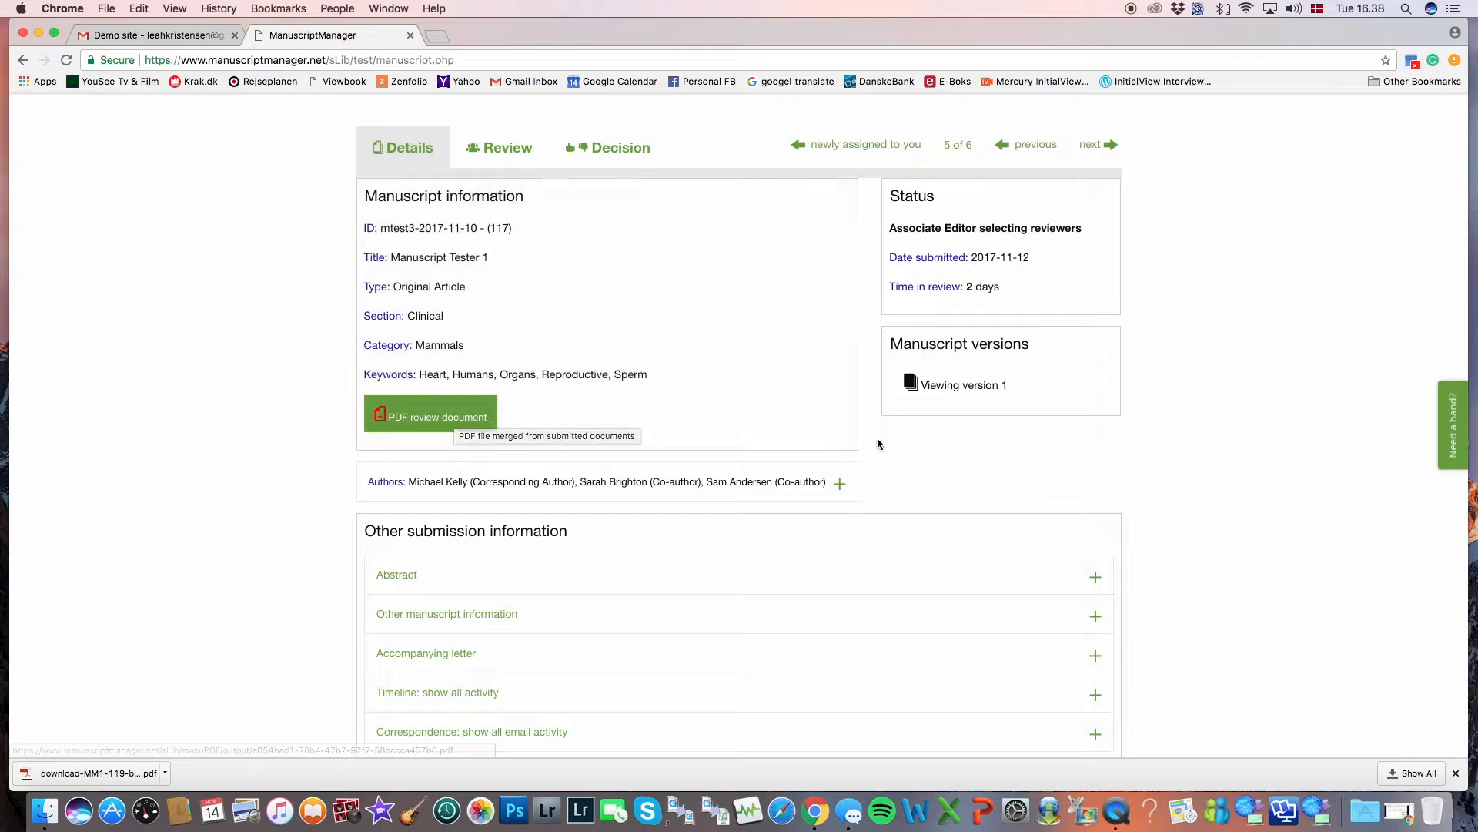
{"action": "scroll", "coordinate": [881, 447], "scroll_direction": "down", "scroll_amount": 2}
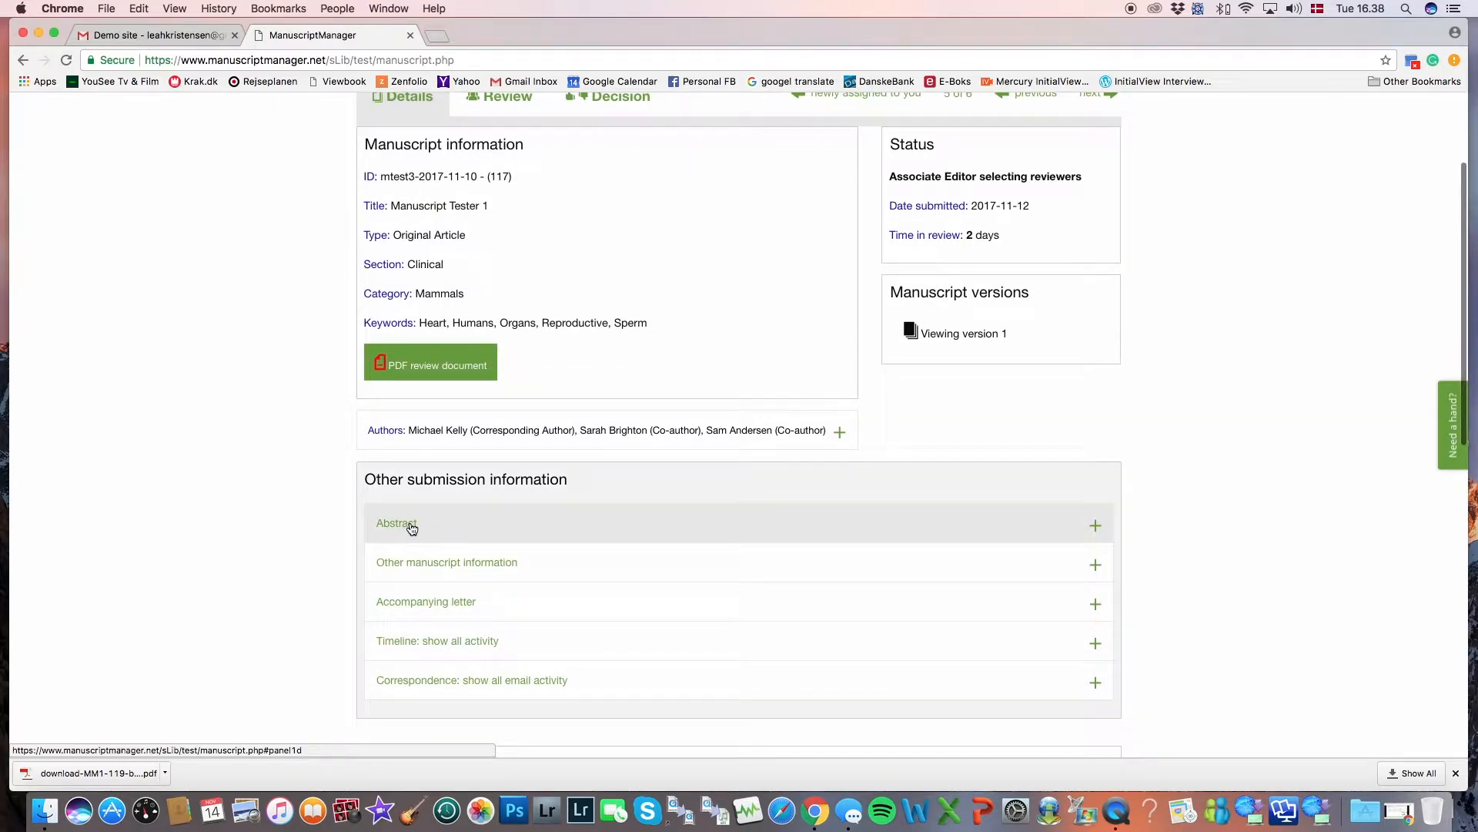
{"action": "left_click", "coordinate": [1079, 536]}
{"action": "left_click", "coordinate": [1082, 531]}
{"action": "left_click", "coordinate": [1097, 604]}
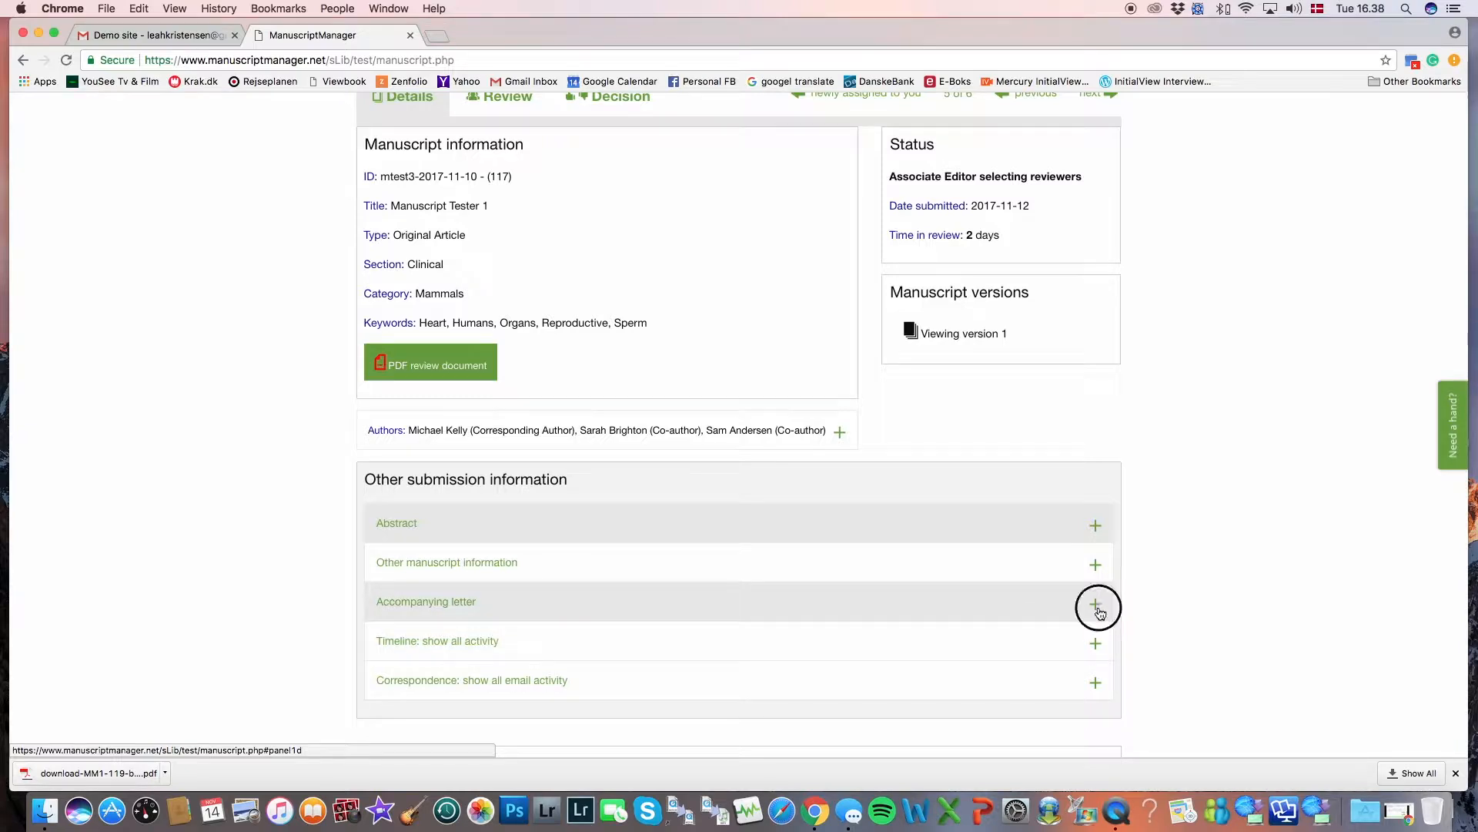
{"action": "left_click", "coordinate": [1098, 608]}
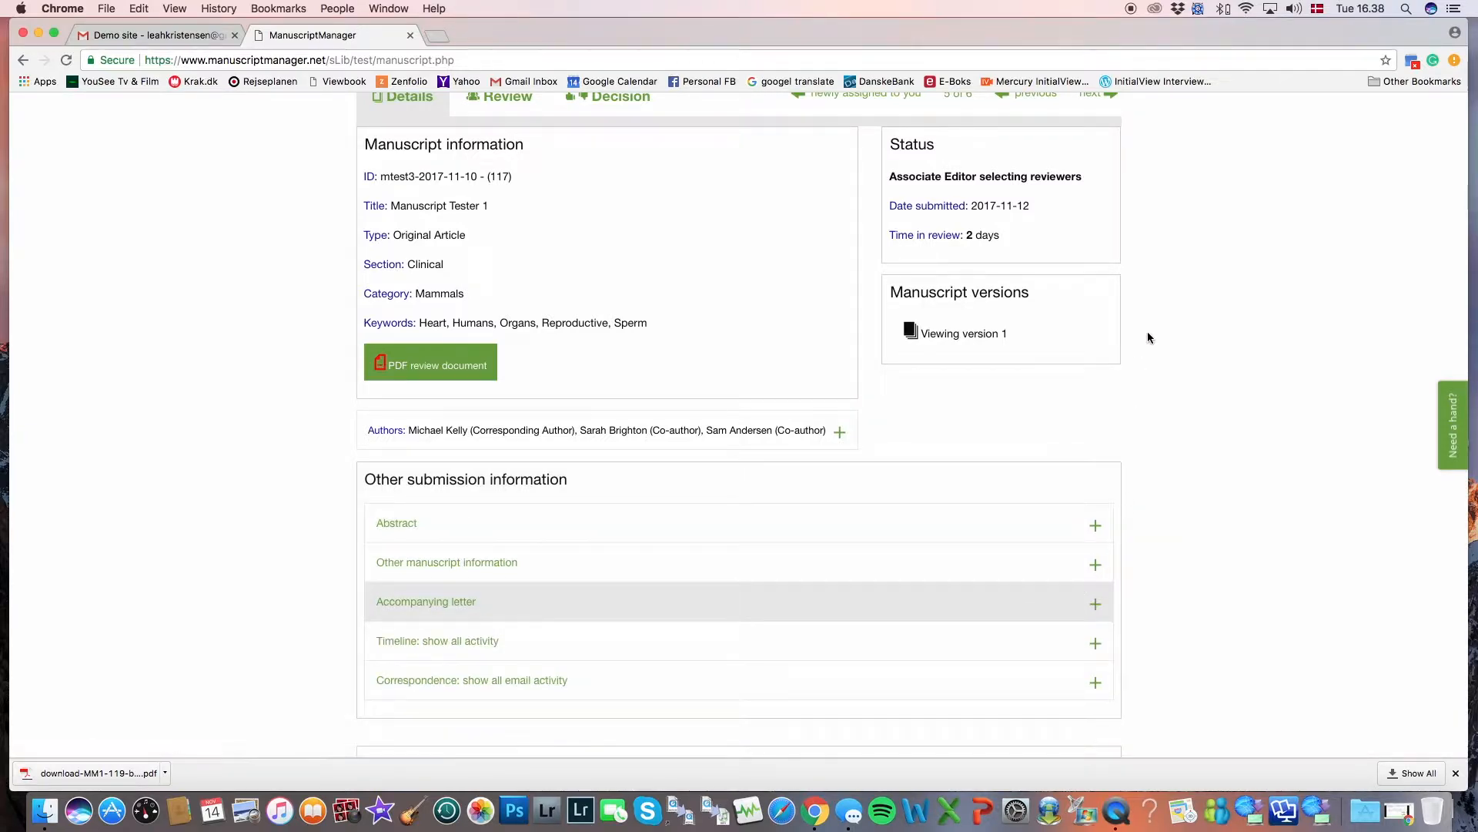
Step: Check the rest of the manuscript details and agree to handle the manuscript, continuing to its review page
{"action": "scroll", "coordinate": [1198, 281], "scroll_direction": "down", "scroll_amount": 3}
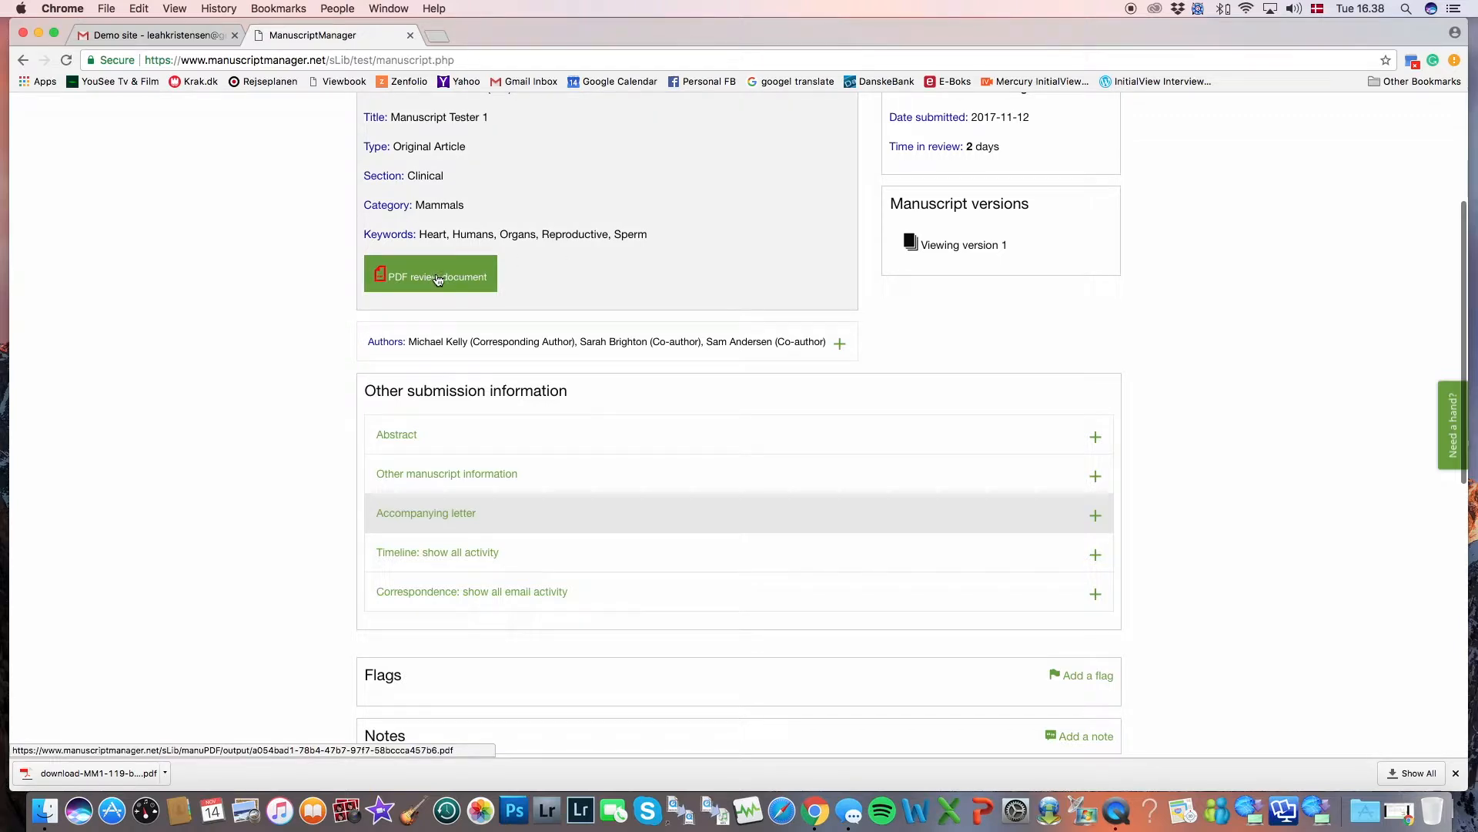
{"action": "scroll", "coordinate": [1176, 319], "scroll_direction": "down", "scroll_amount": 10}
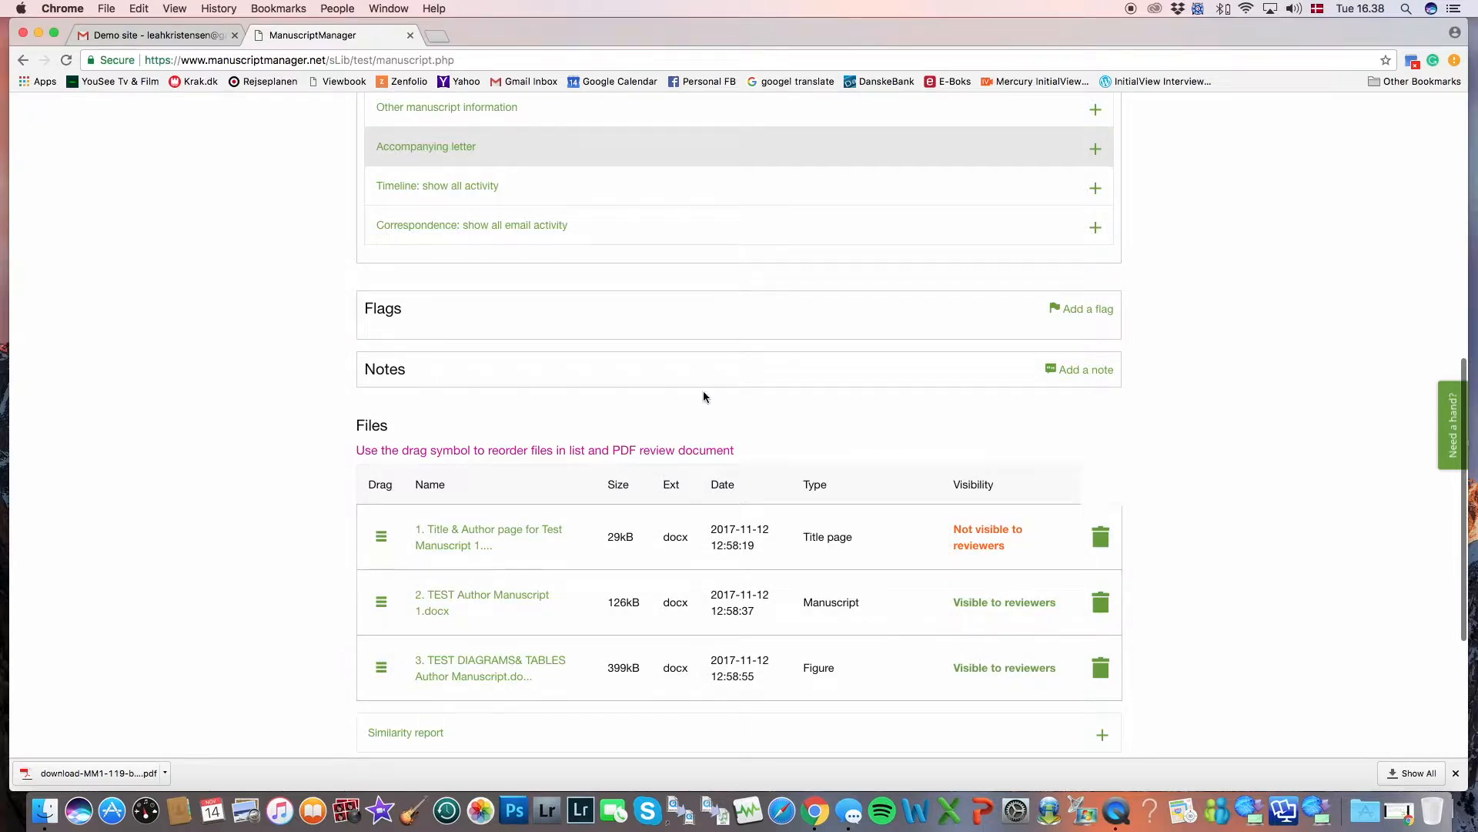
{"action": "scroll", "coordinate": [708, 377], "scroll_direction": "up", "scroll_amount": 2}
{"action": "scroll", "coordinate": [713, 365], "scroll_direction": "up", "scroll_amount": 10}
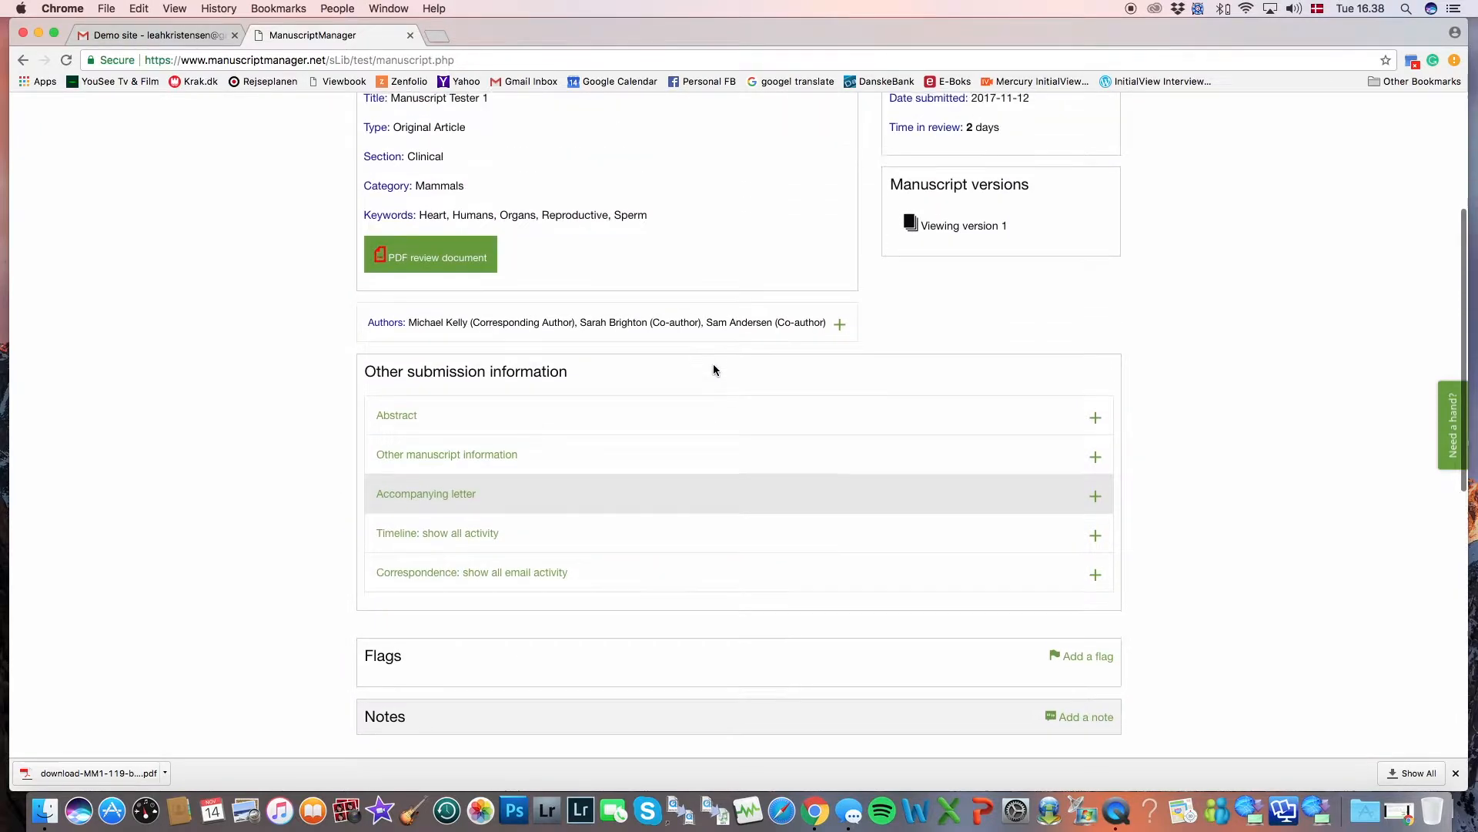
{"action": "scroll", "coordinate": [713, 366], "scroll_direction": "up", "scroll_amount": 2}
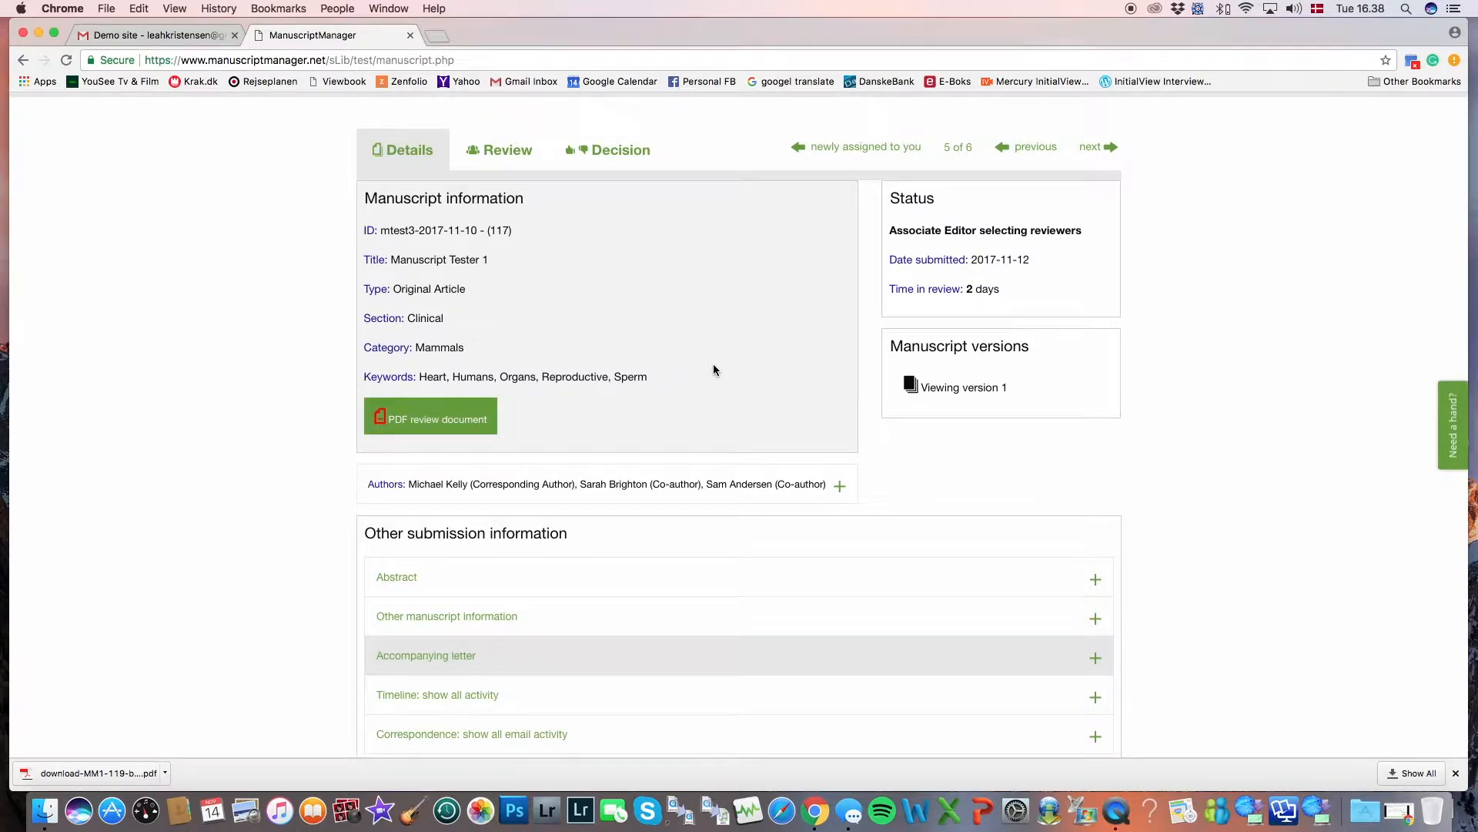
{"action": "scroll", "coordinate": [713, 364], "scroll_direction": "down", "scroll_amount": 1}
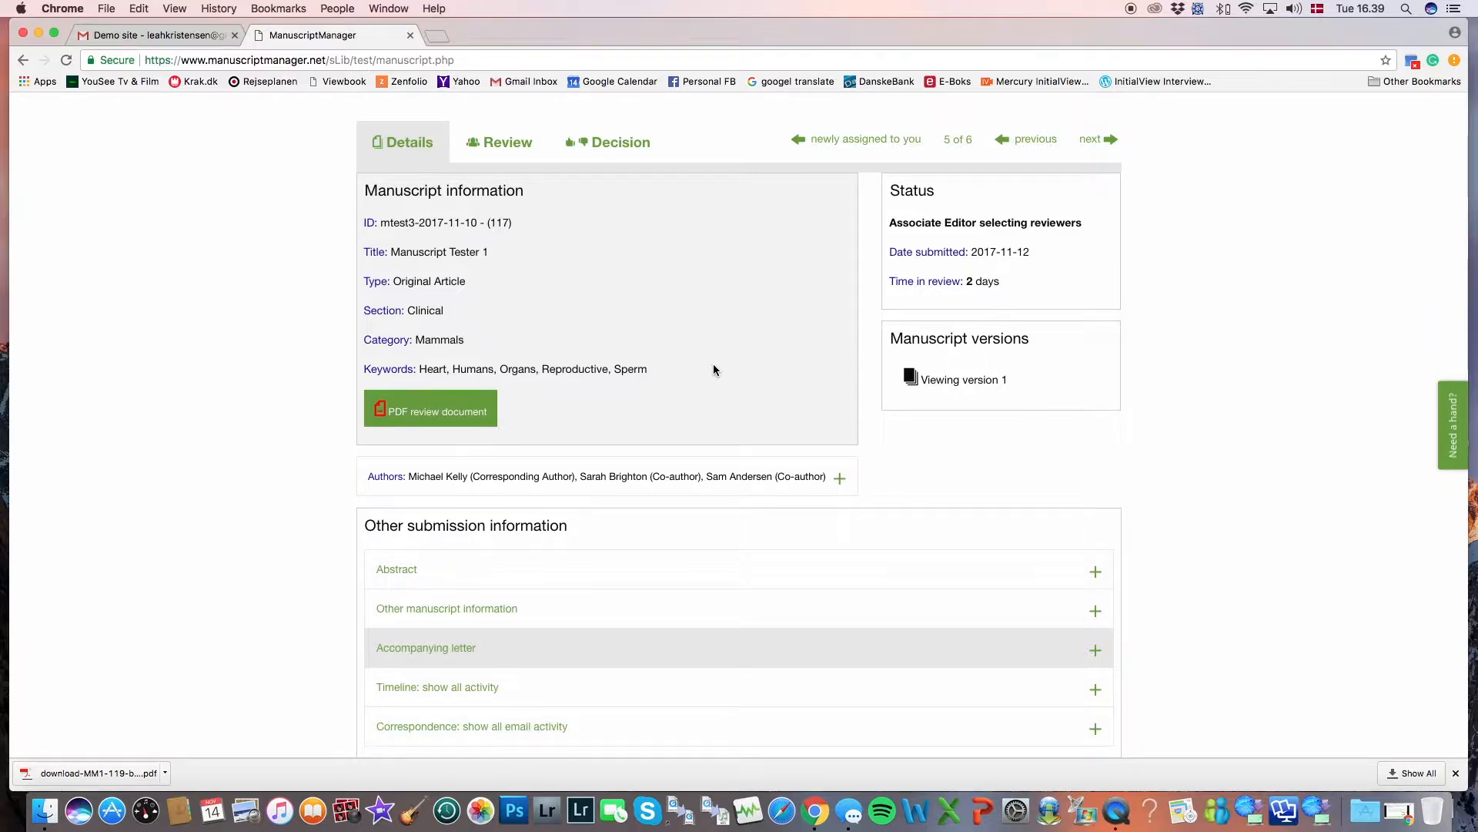
{"action": "scroll", "coordinate": [713, 369], "scroll_direction": "down", "scroll_amount": 11}
{"action": "scroll", "coordinate": [713, 370], "scroll_direction": "down", "scroll_amount": 9}
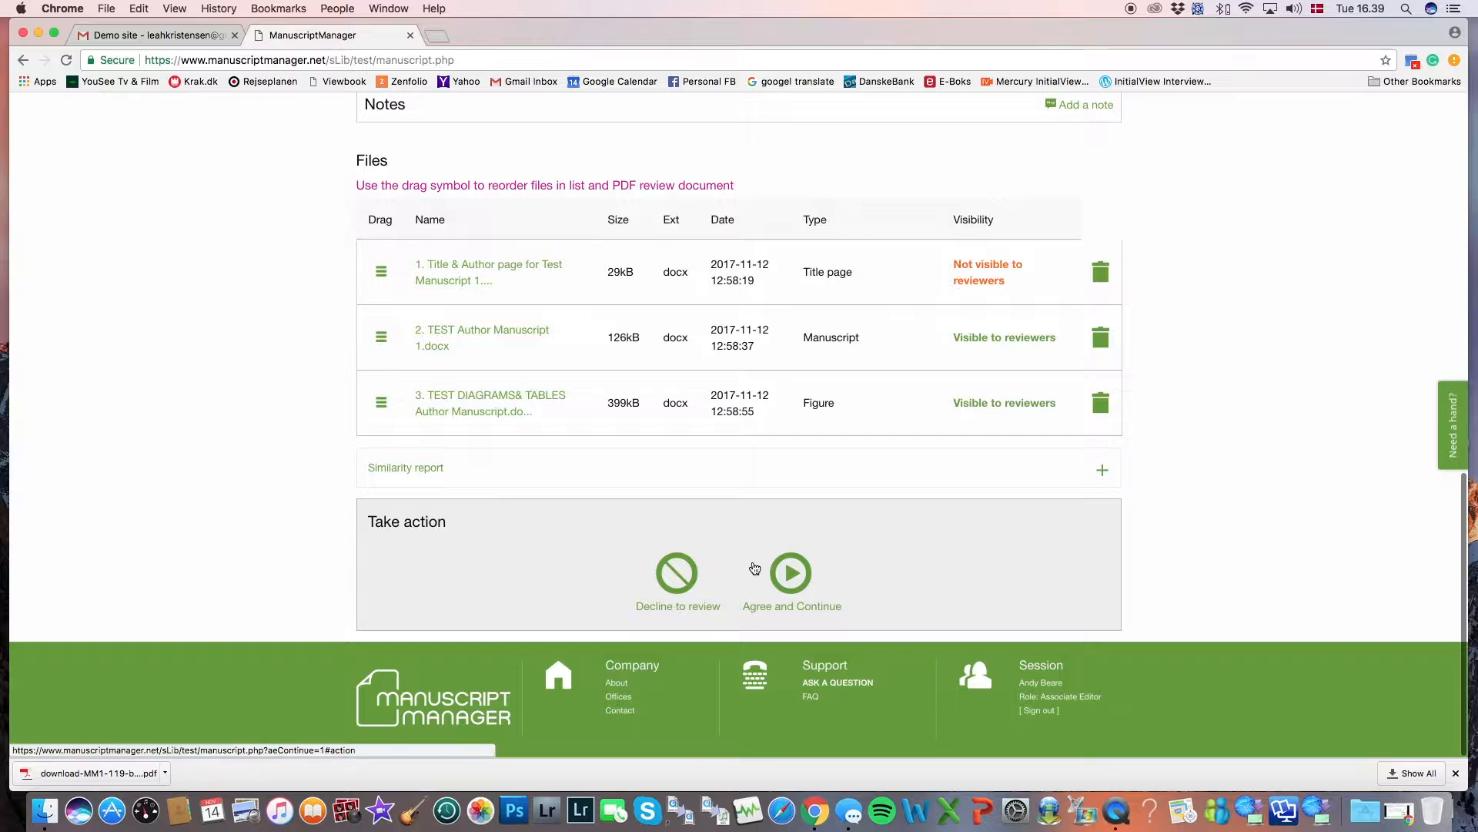
{"action": "left_click", "coordinate": [792, 577]}
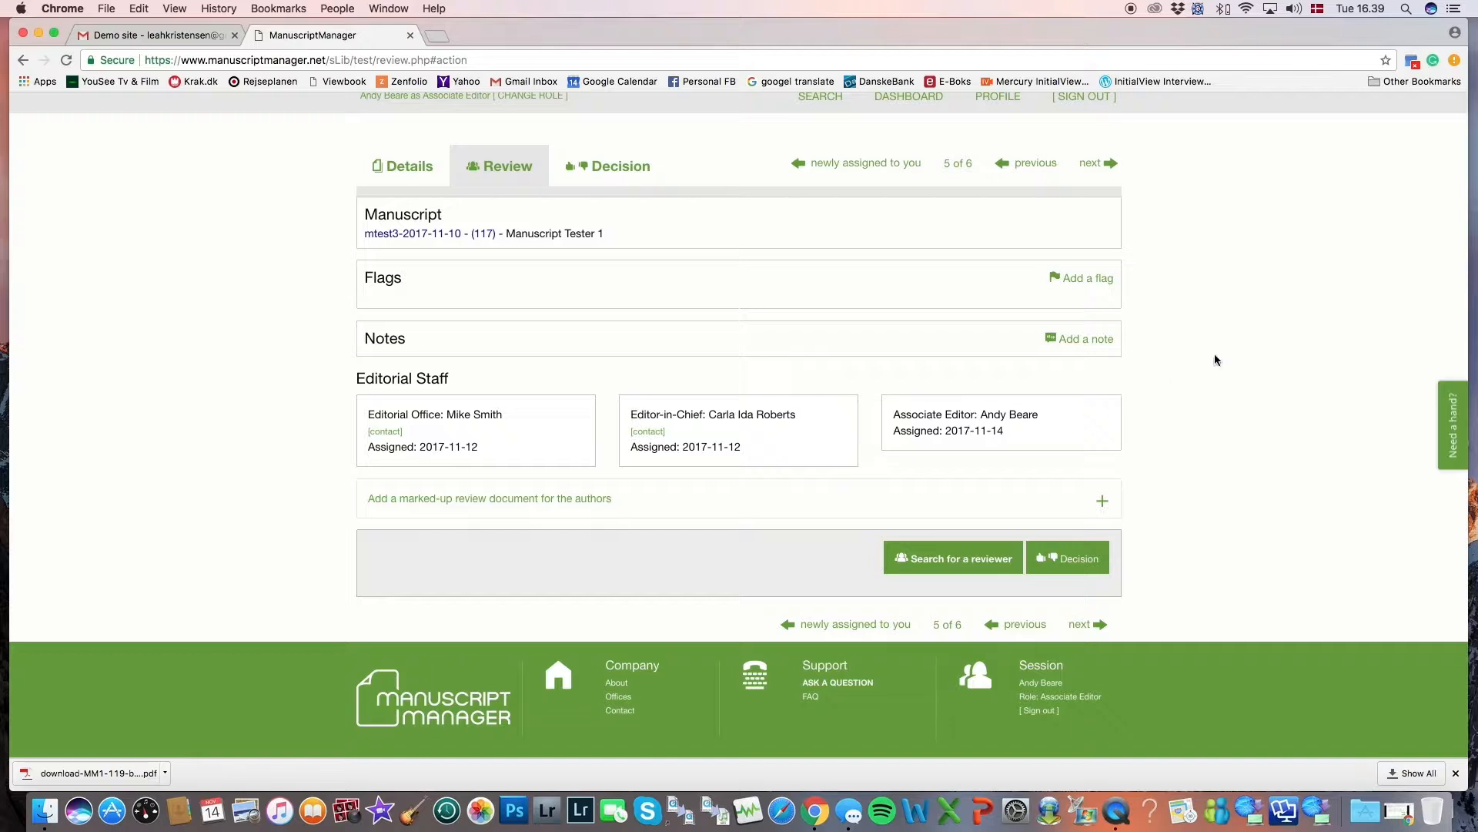
Step: Open the reviewer search for the manuscript and look over the review page and its search form
{"action": "scroll", "coordinate": [1213, 353], "scroll_direction": "down", "scroll_amount": 2}
{"action": "left_click", "coordinate": [950, 567]}
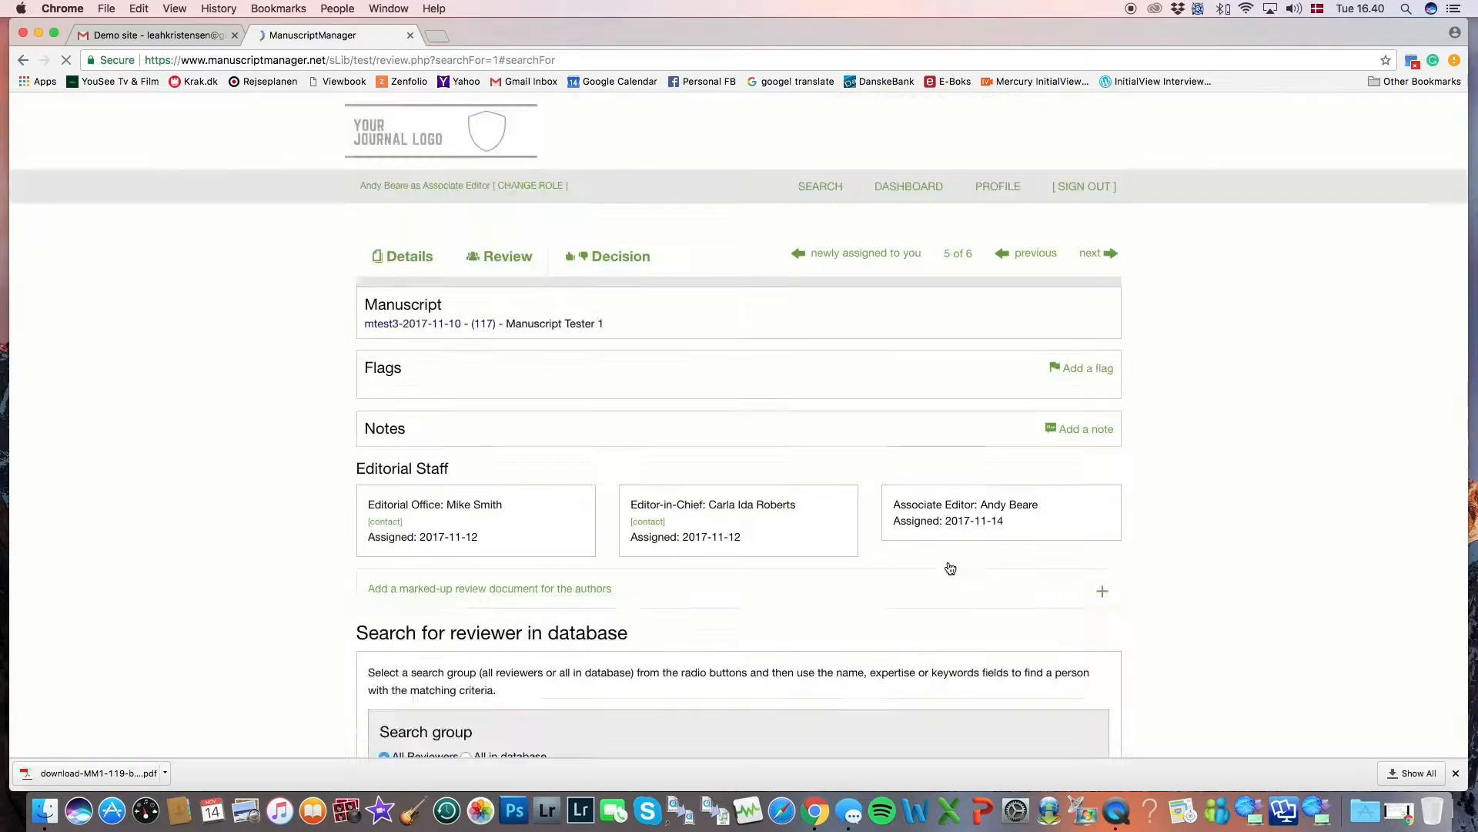
{"action": "scroll", "coordinate": [1186, 482], "scroll_direction": "up", "scroll_amount": 1}
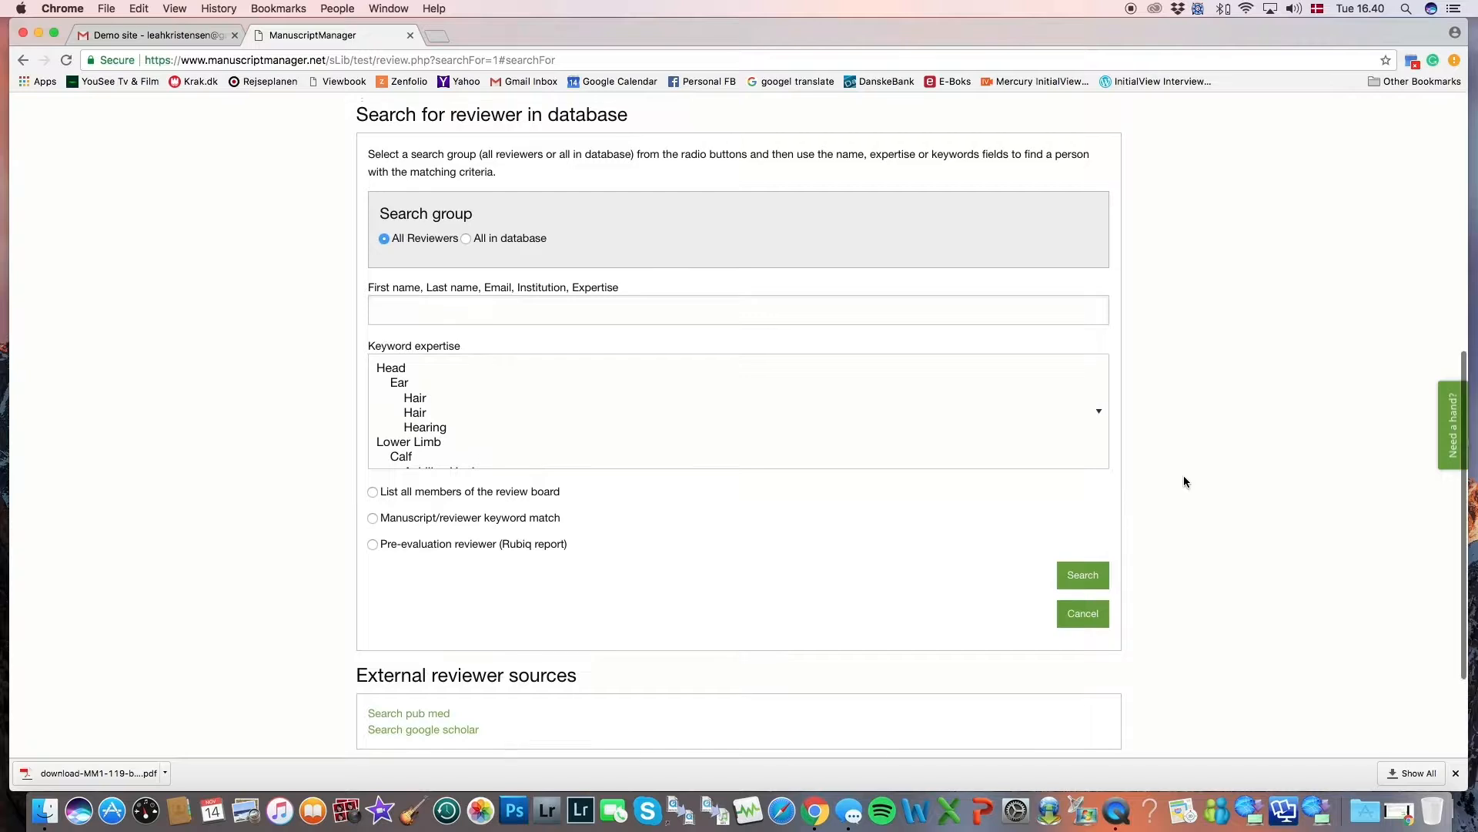
{"action": "scroll", "coordinate": [1186, 470], "scroll_direction": "up", "scroll_amount": 5}
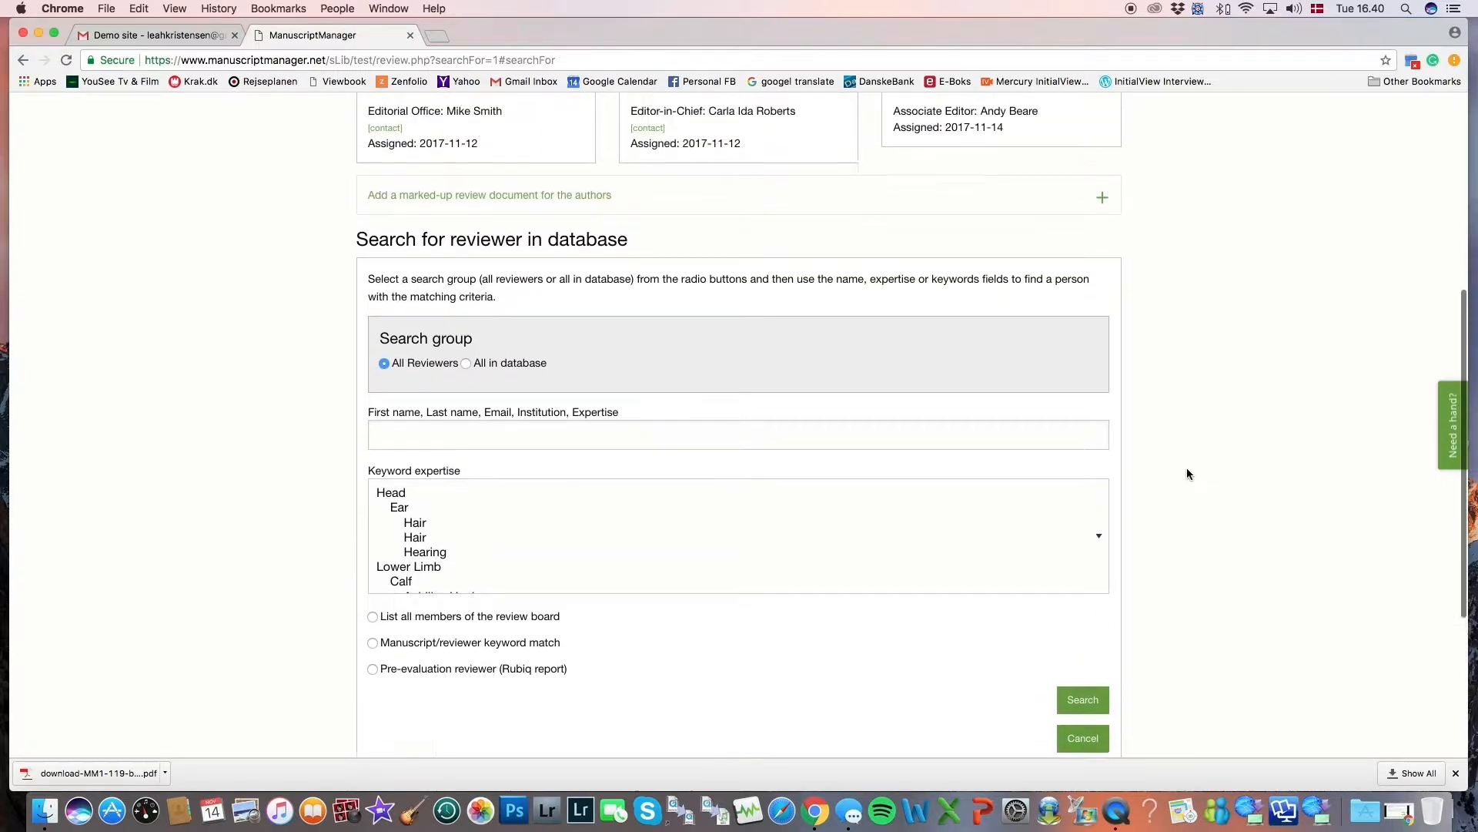
{"action": "scroll", "coordinate": [1188, 474], "scroll_direction": "up", "scroll_amount": 4}
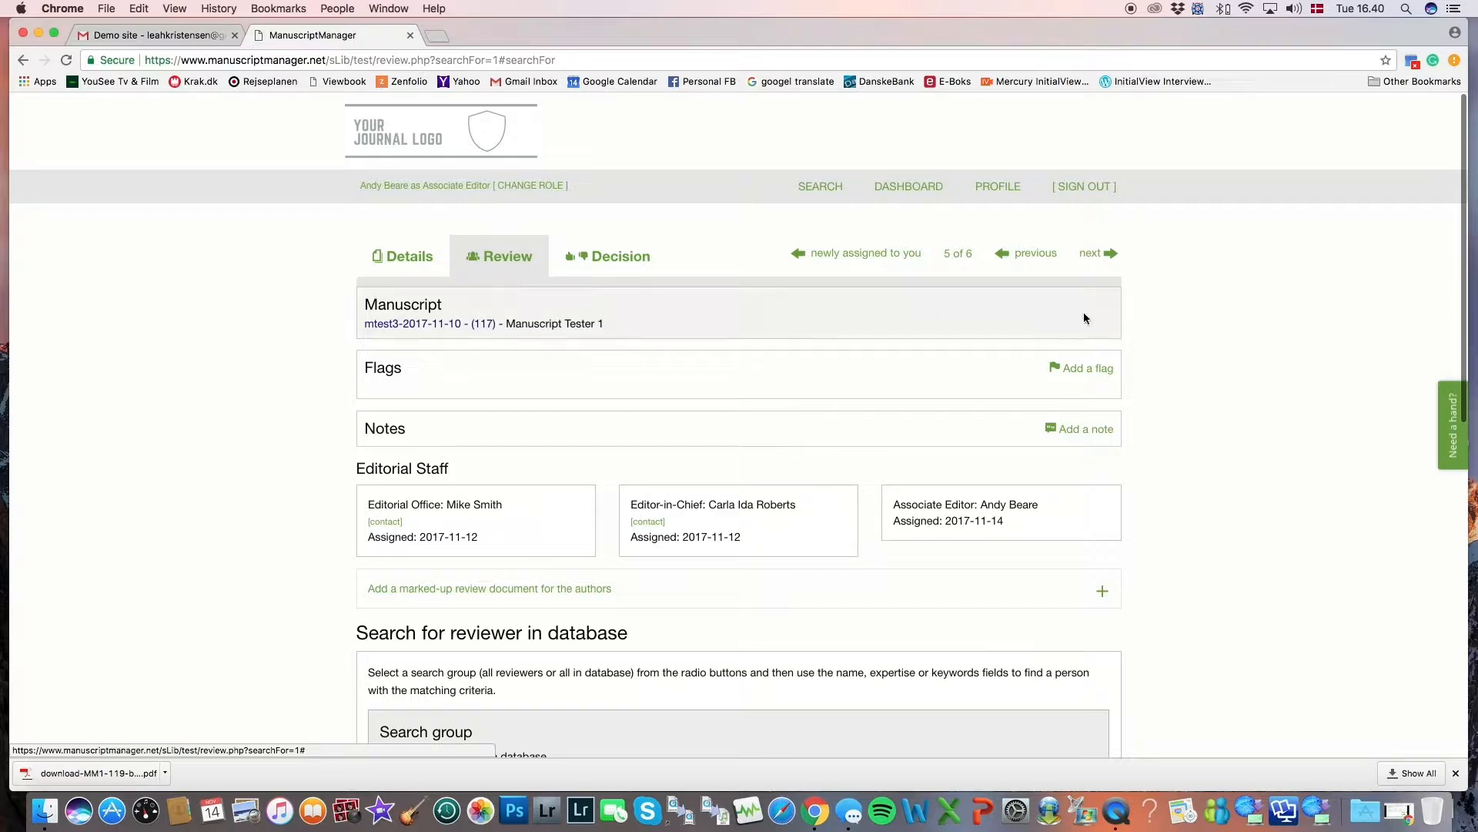
{"action": "scroll", "coordinate": [1177, 332], "scroll_direction": "down", "scroll_amount": 5}
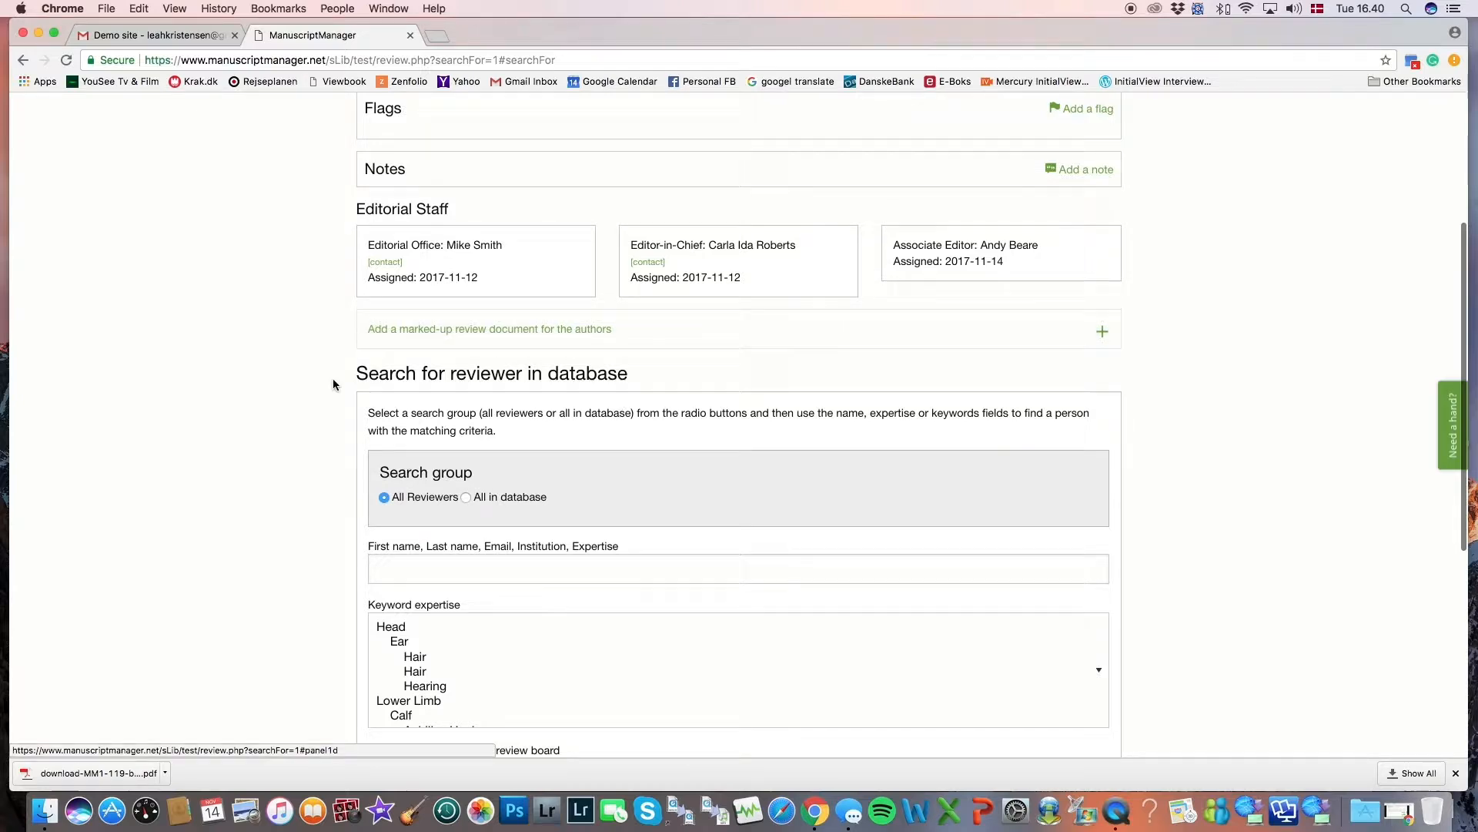
{"action": "scroll", "coordinate": [1303, 350], "scroll_direction": "down", "scroll_amount": 4}
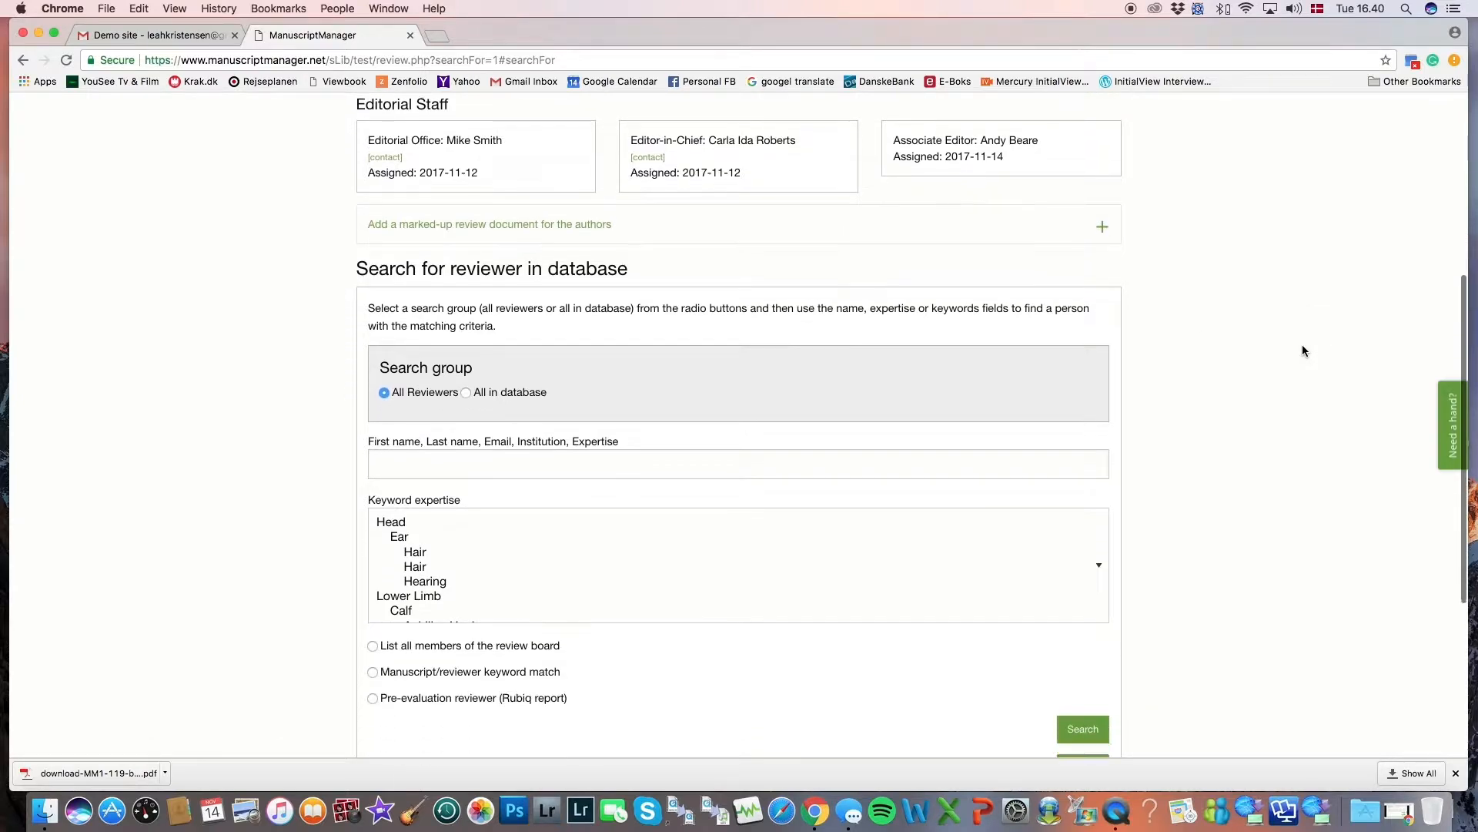
{"action": "scroll", "coordinate": [1302, 350], "scroll_direction": "down", "scroll_amount": 2}
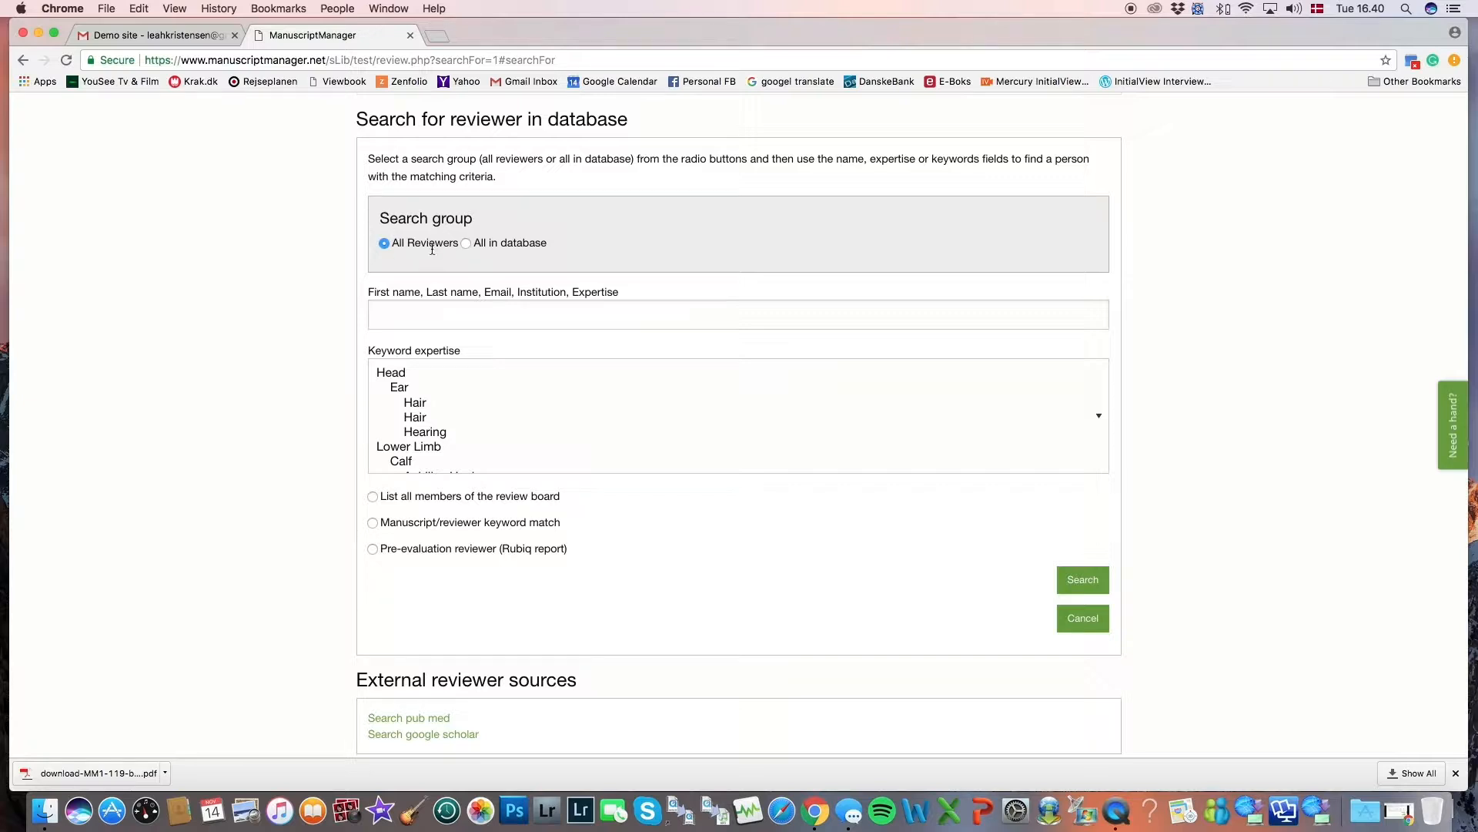
Step: Keep the search group on All Reviewers, choose from the keyword expertise list and search for reviewers
{"action": "left_click", "coordinate": [467, 244]}
{"action": "left_click", "coordinate": [384, 246]}
{"action": "left_click", "coordinate": [392, 388]}
{"action": "scroll", "coordinate": [465, 422], "scroll_direction": "down", "scroll_amount": 2}
{"action": "scroll", "coordinate": [465, 429], "scroll_direction": "down", "scroll_amount": 5}
{"action": "scroll", "coordinate": [465, 429], "scroll_direction": "down", "scroll_amount": 2}
{"action": "scroll", "coordinate": [465, 428], "scroll_direction": "up", "scroll_amount": 4}
{"action": "left_click", "coordinate": [409, 420]}
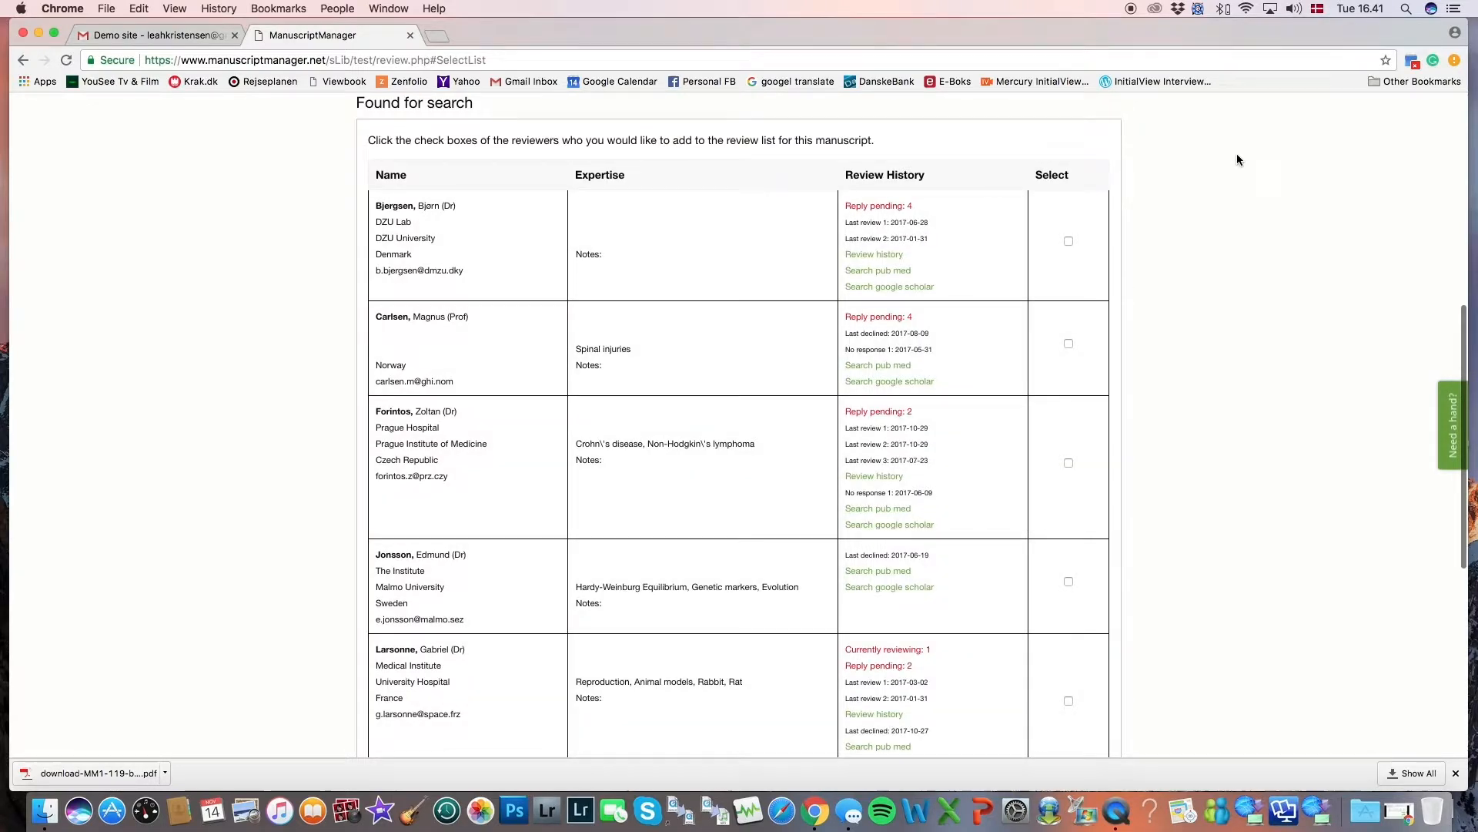
Step: Examine the found reviewers' expertise, review history and selection options across the whole results list
{"action": "scroll", "coordinate": [1237, 156], "scroll_direction": "down", "scroll_amount": 3}
{"action": "scroll", "coordinate": [1237, 155], "scroll_direction": "down", "scroll_amount": 3}
{"action": "scroll", "coordinate": [1237, 155], "scroll_direction": "up", "scroll_amount": 4}
{"action": "scroll", "coordinate": [1236, 159], "scroll_direction": "up", "scroll_amount": 2}
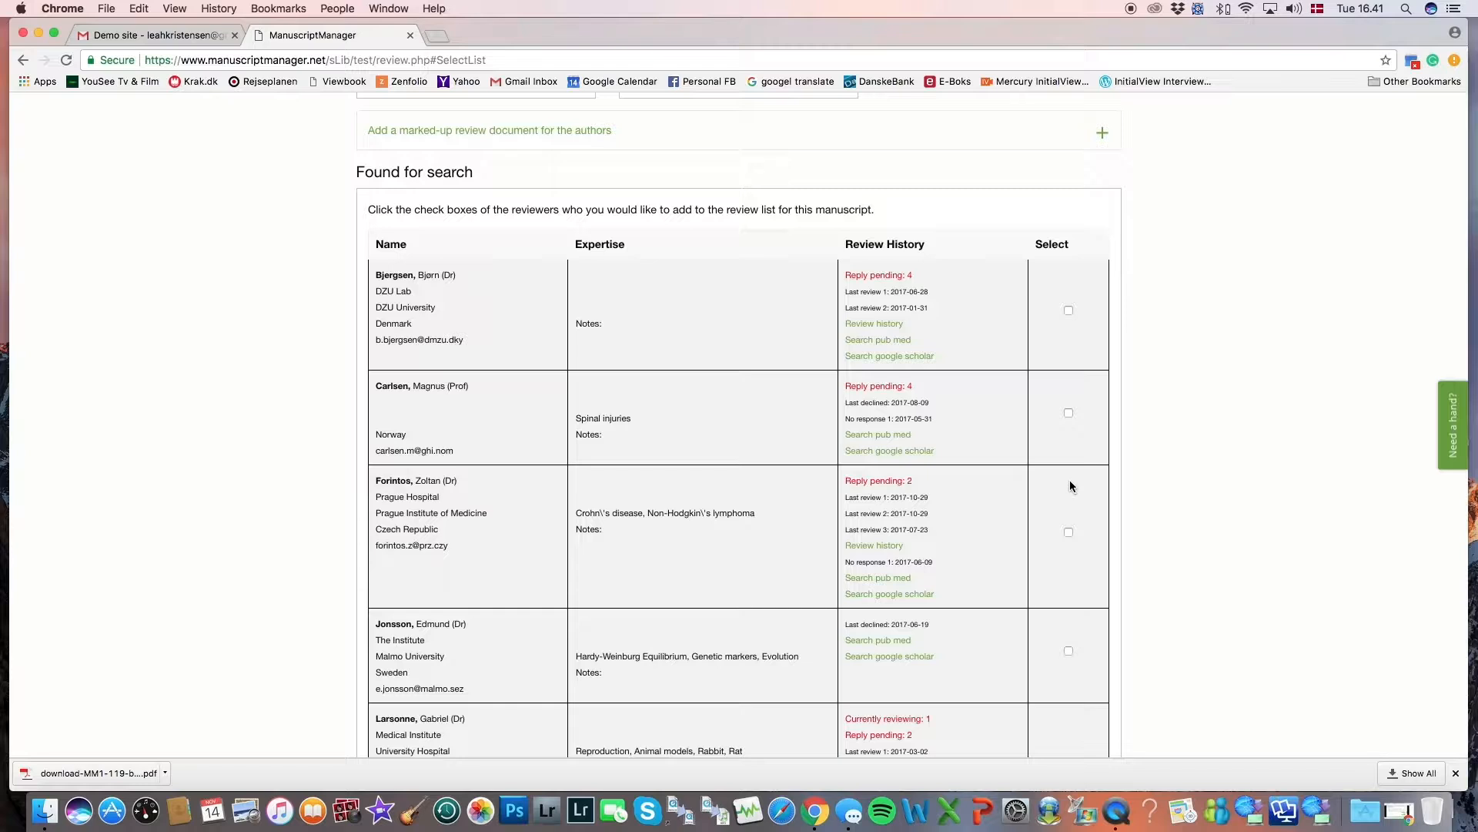
{"action": "scroll", "coordinate": [1070, 485], "scroll_direction": "down", "scroll_amount": 5}
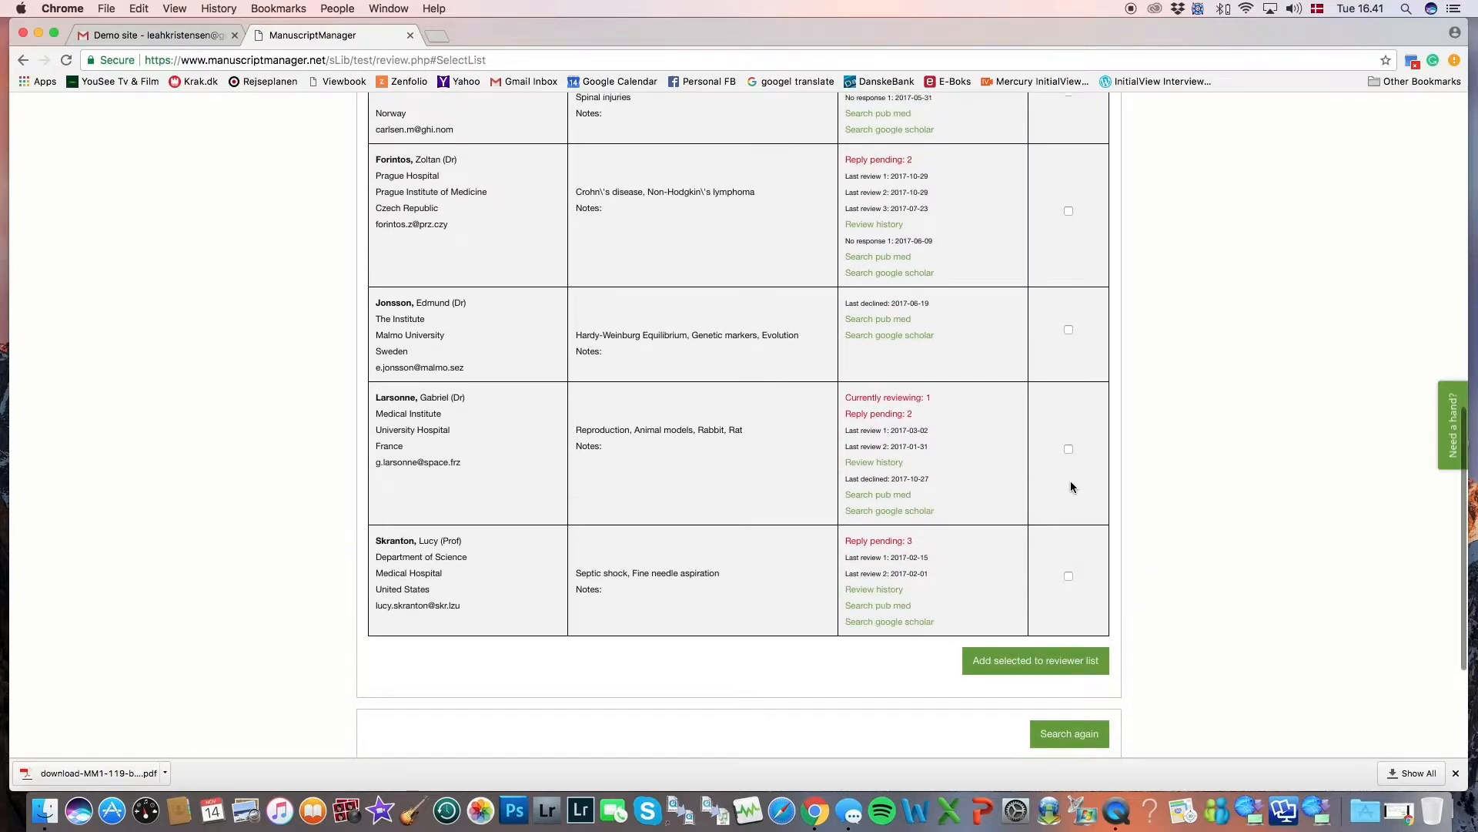
{"action": "scroll", "coordinate": [1070, 485], "scroll_direction": "up", "scroll_amount": 5}
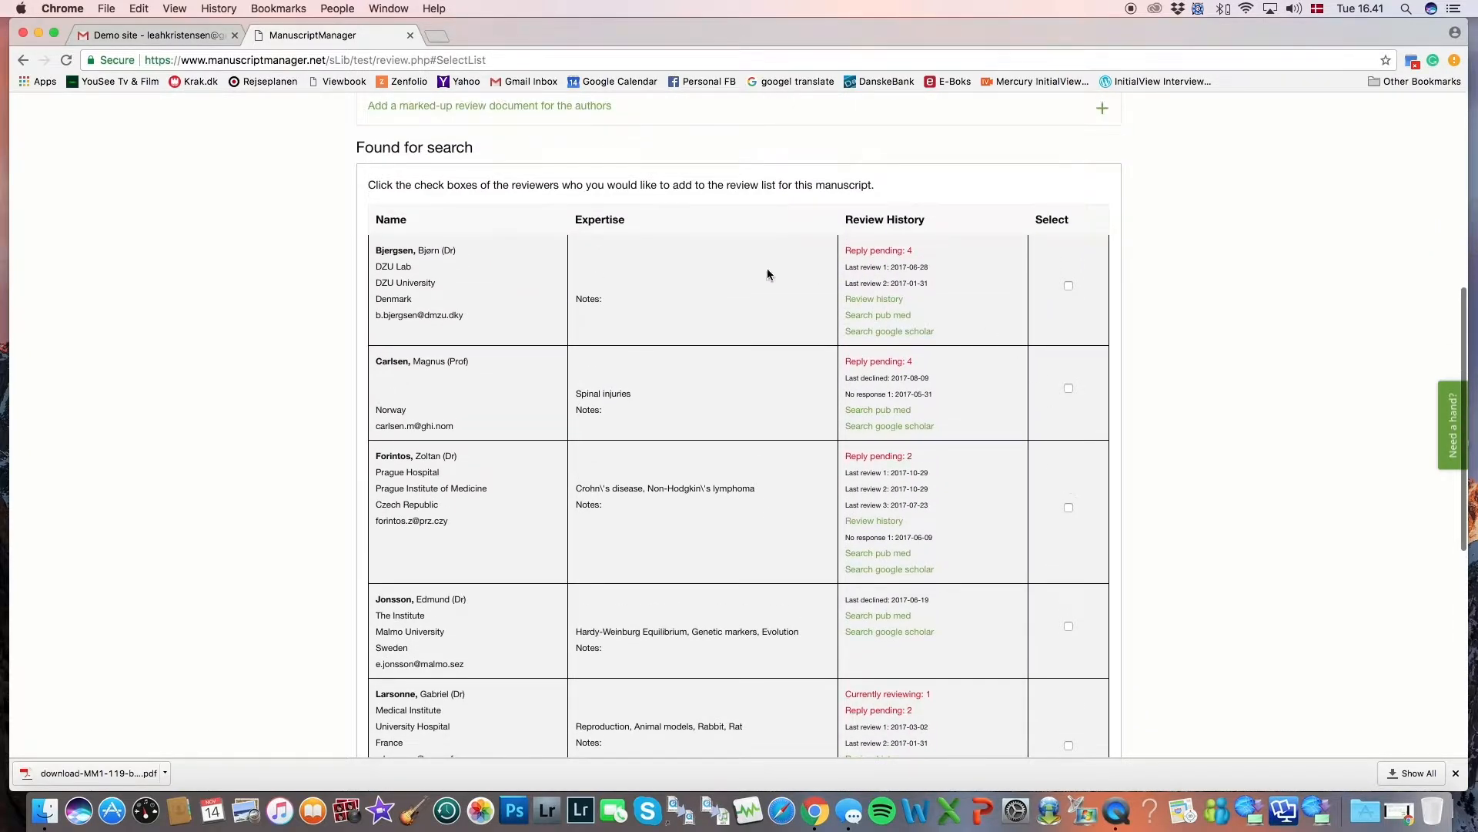
{"action": "scroll", "coordinate": [404, 320], "scroll_direction": "down", "scroll_amount": 1}
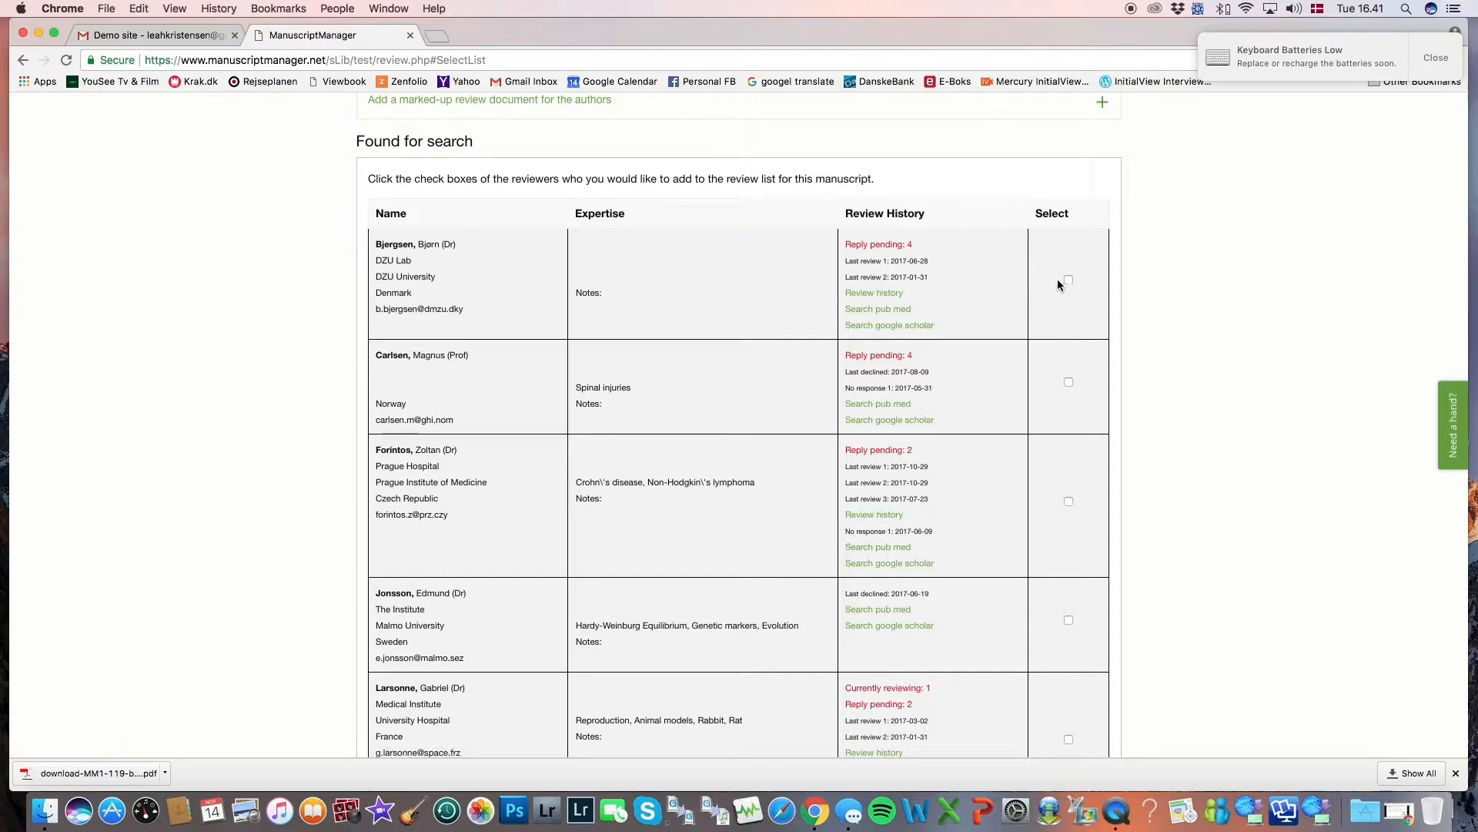
{"action": "scroll", "coordinate": [1086, 281], "scroll_direction": "down", "scroll_amount": 1}
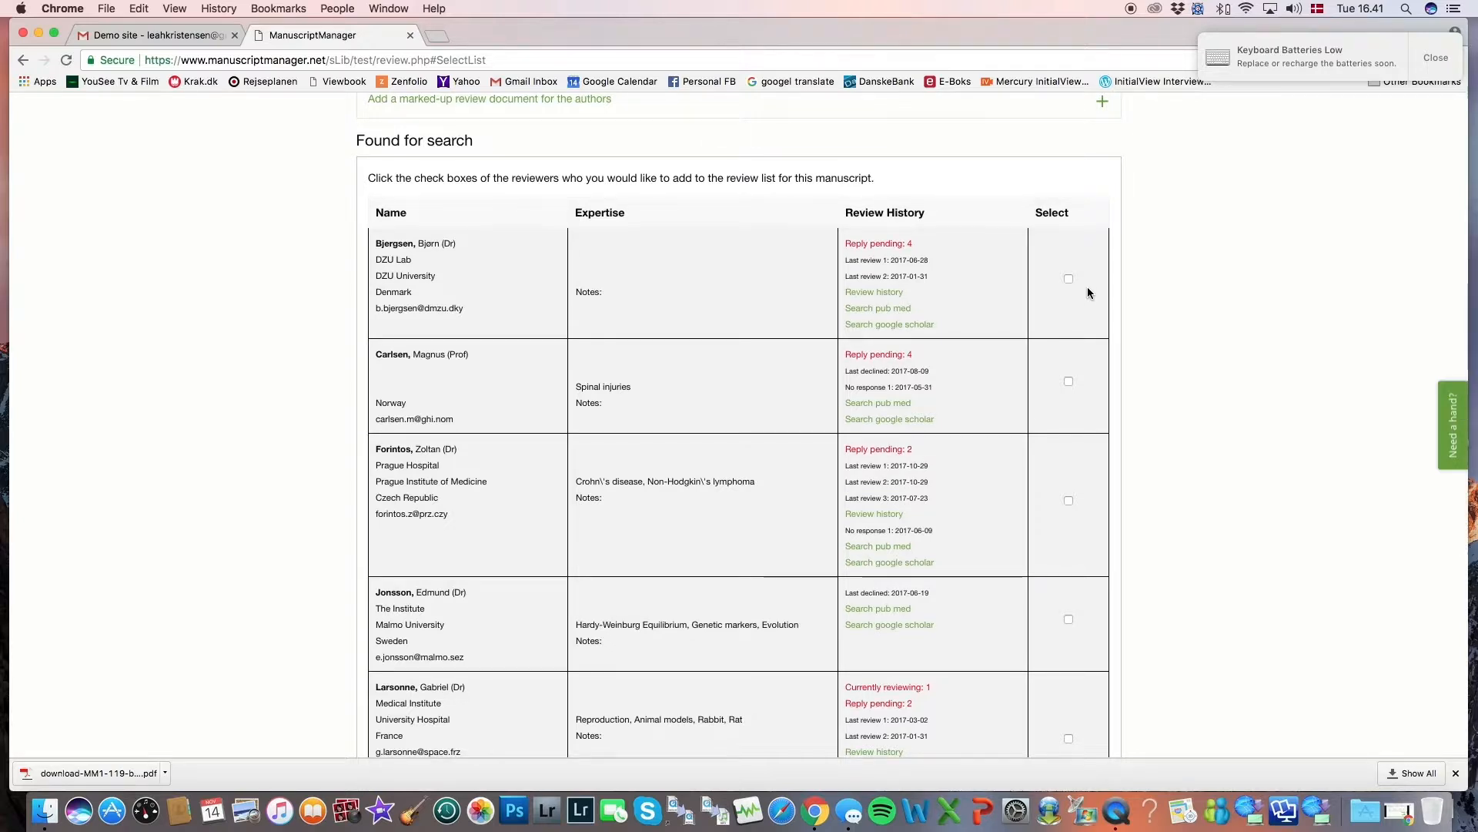
Step: View the review history of the first found reviewer, the one from DZU University, and return to the search results
{"action": "scroll", "coordinate": [1087, 288], "scroll_direction": "down", "scroll_amount": 1}
{"action": "scroll", "coordinate": [989, 316], "scroll_direction": "down", "scroll_amount": 5}
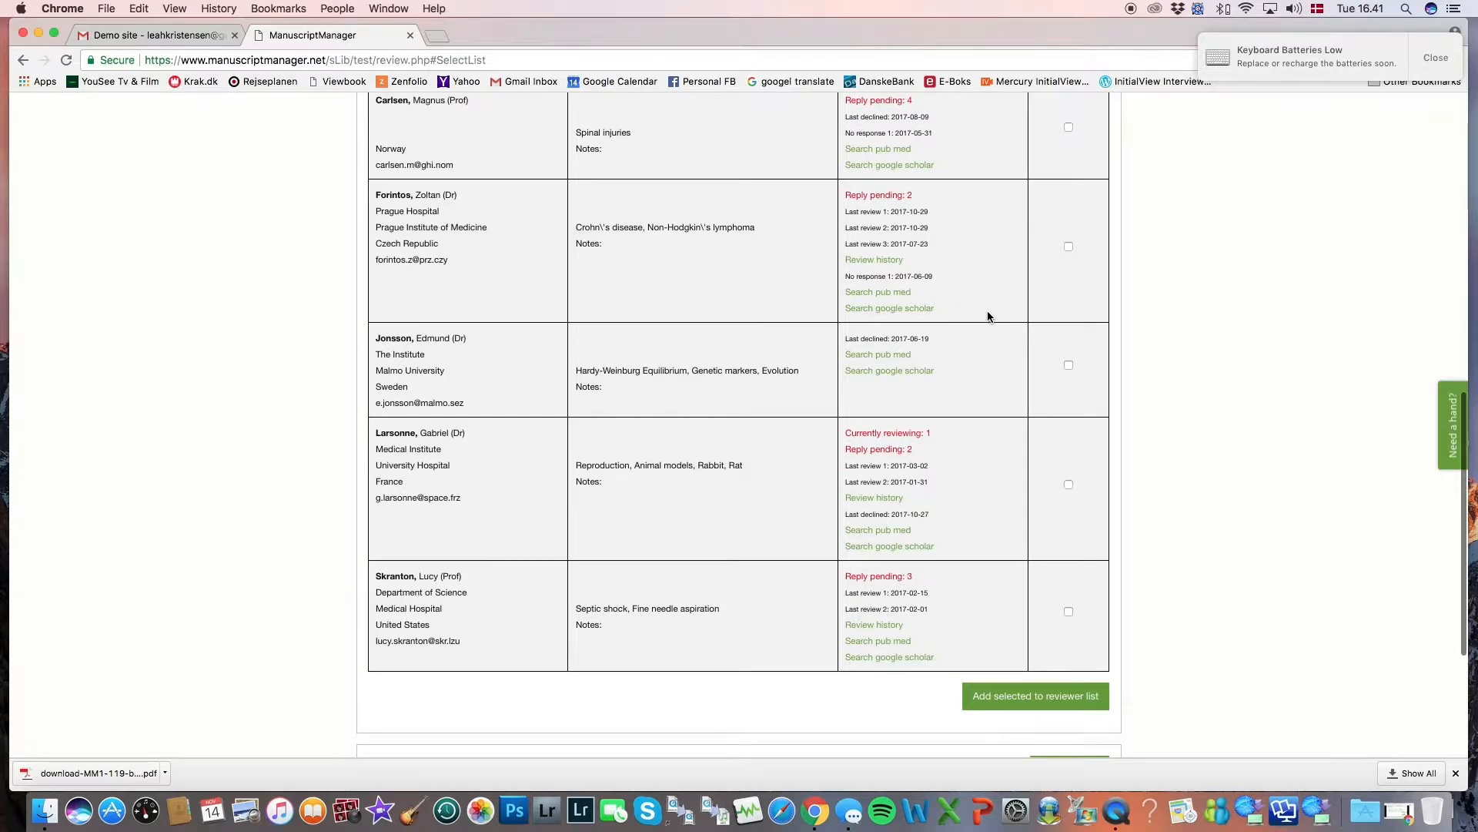
{"action": "scroll", "coordinate": [988, 316], "scroll_direction": "up", "scroll_amount": 4}
{"action": "scroll", "coordinate": [988, 317], "scroll_direction": "up", "scroll_amount": 3}
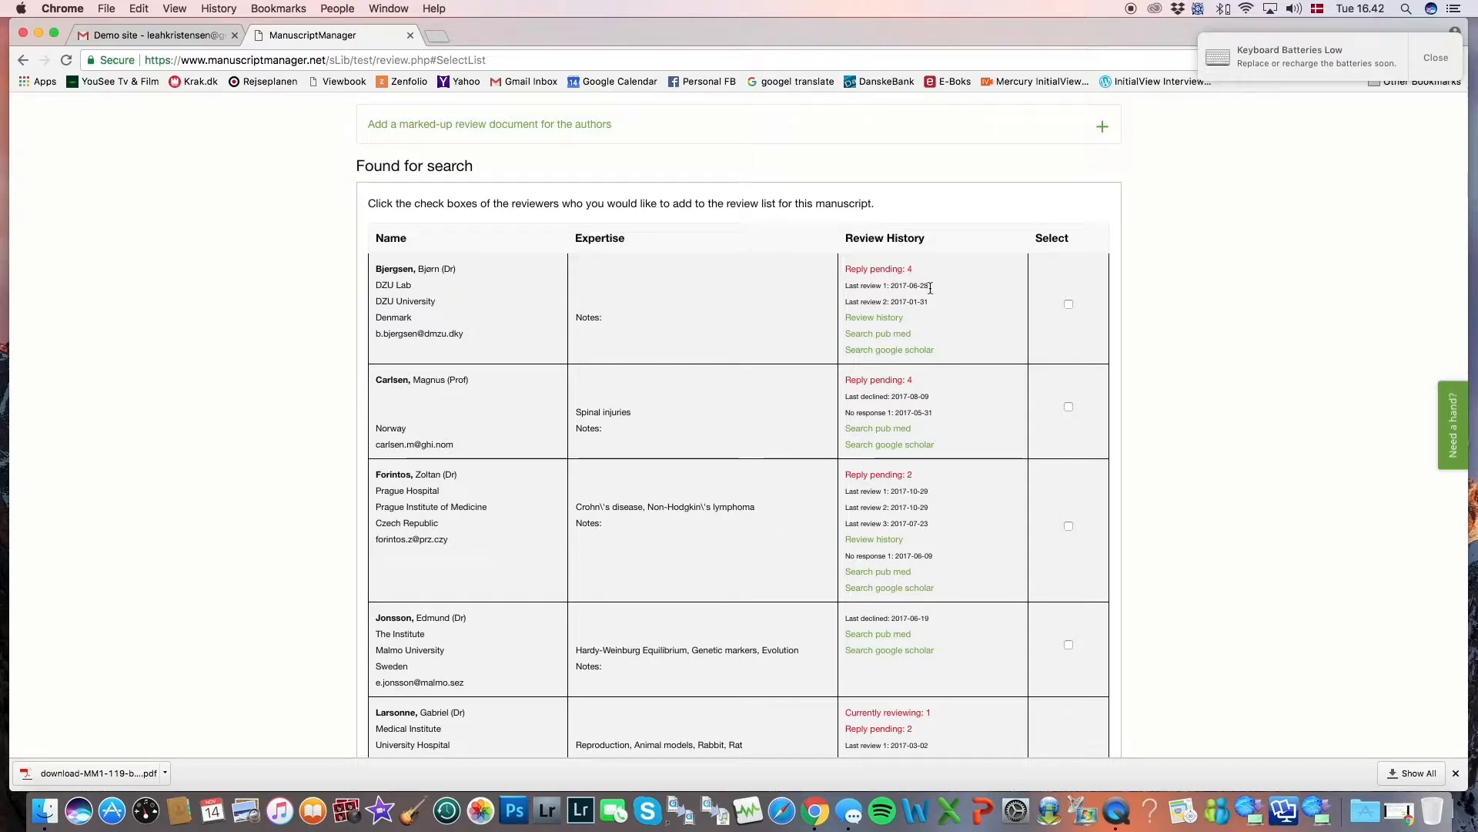
{"action": "left_click", "coordinate": [895, 318]}
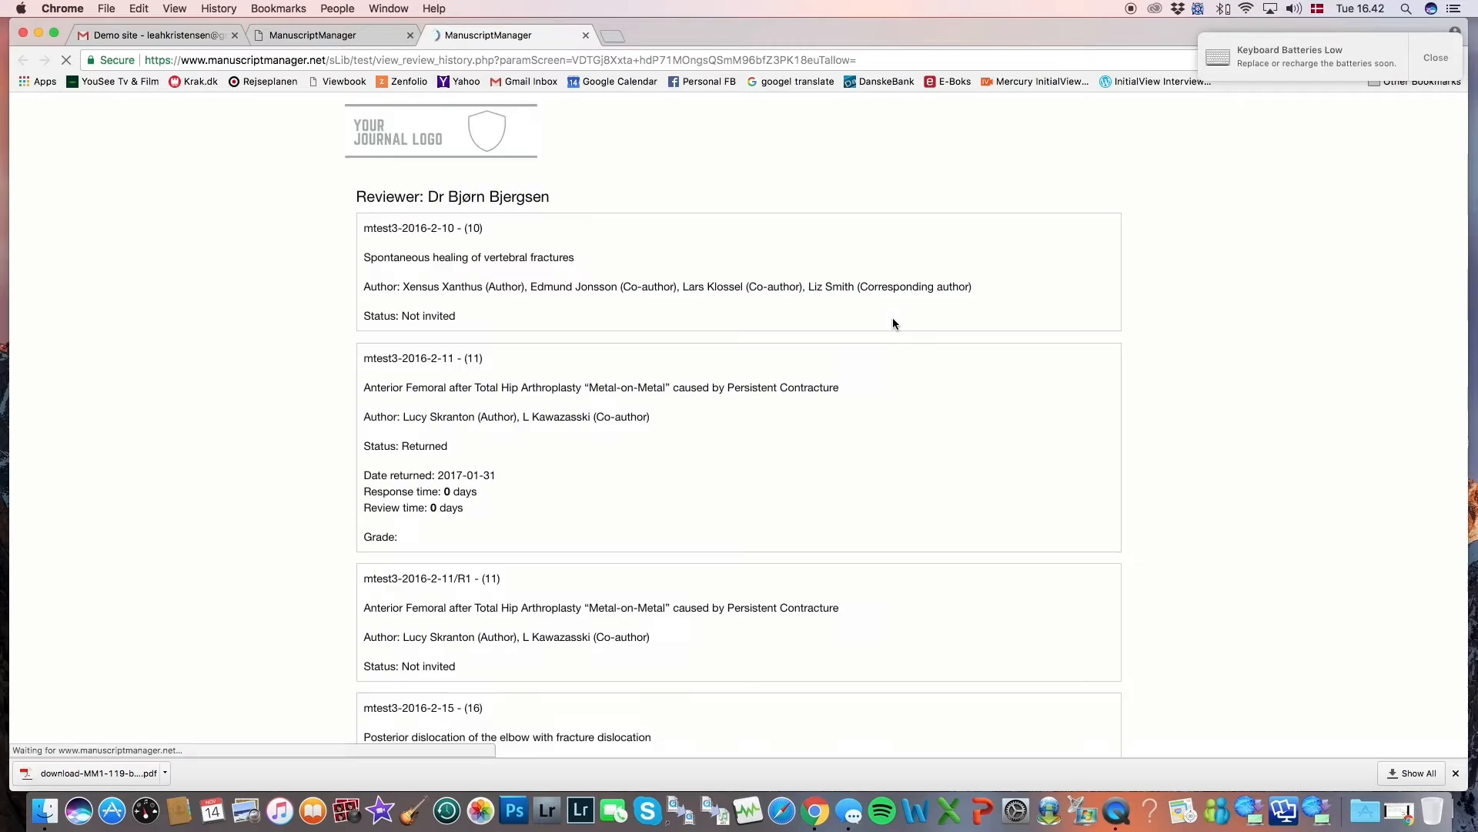
{"action": "scroll", "coordinate": [893, 317], "scroll_direction": "down", "scroll_amount": 4}
{"action": "scroll", "coordinate": [894, 317], "scroll_direction": "up", "scroll_amount": 4}
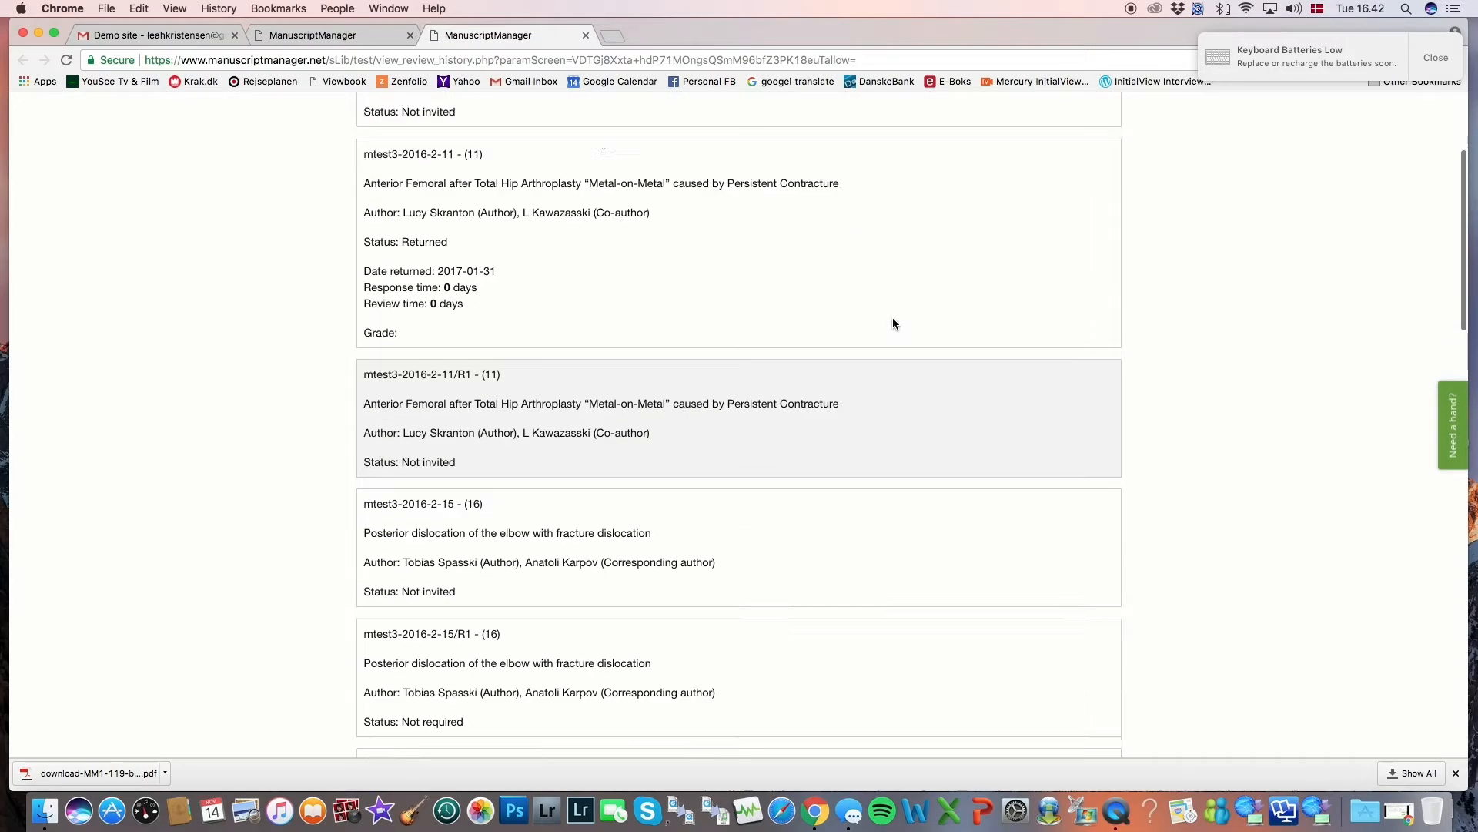
{"action": "left_click", "coordinate": [352, 36]}
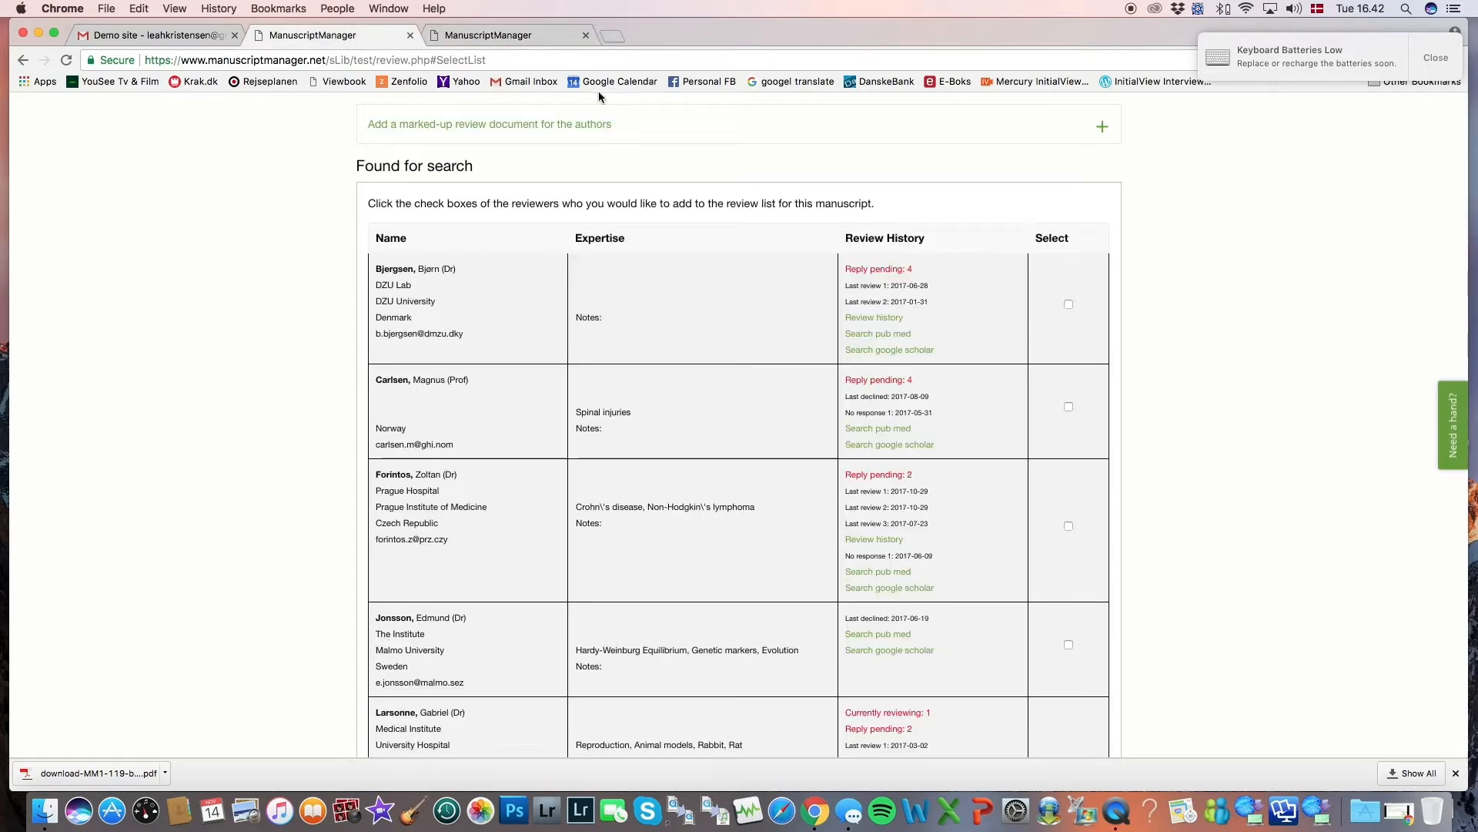
Step: Look up the DZU University reviewer's publications in PubMed, skim the articles and return to the found reviewers
{"action": "scroll", "coordinate": [936, 317], "scroll_direction": "down", "scroll_amount": 2}
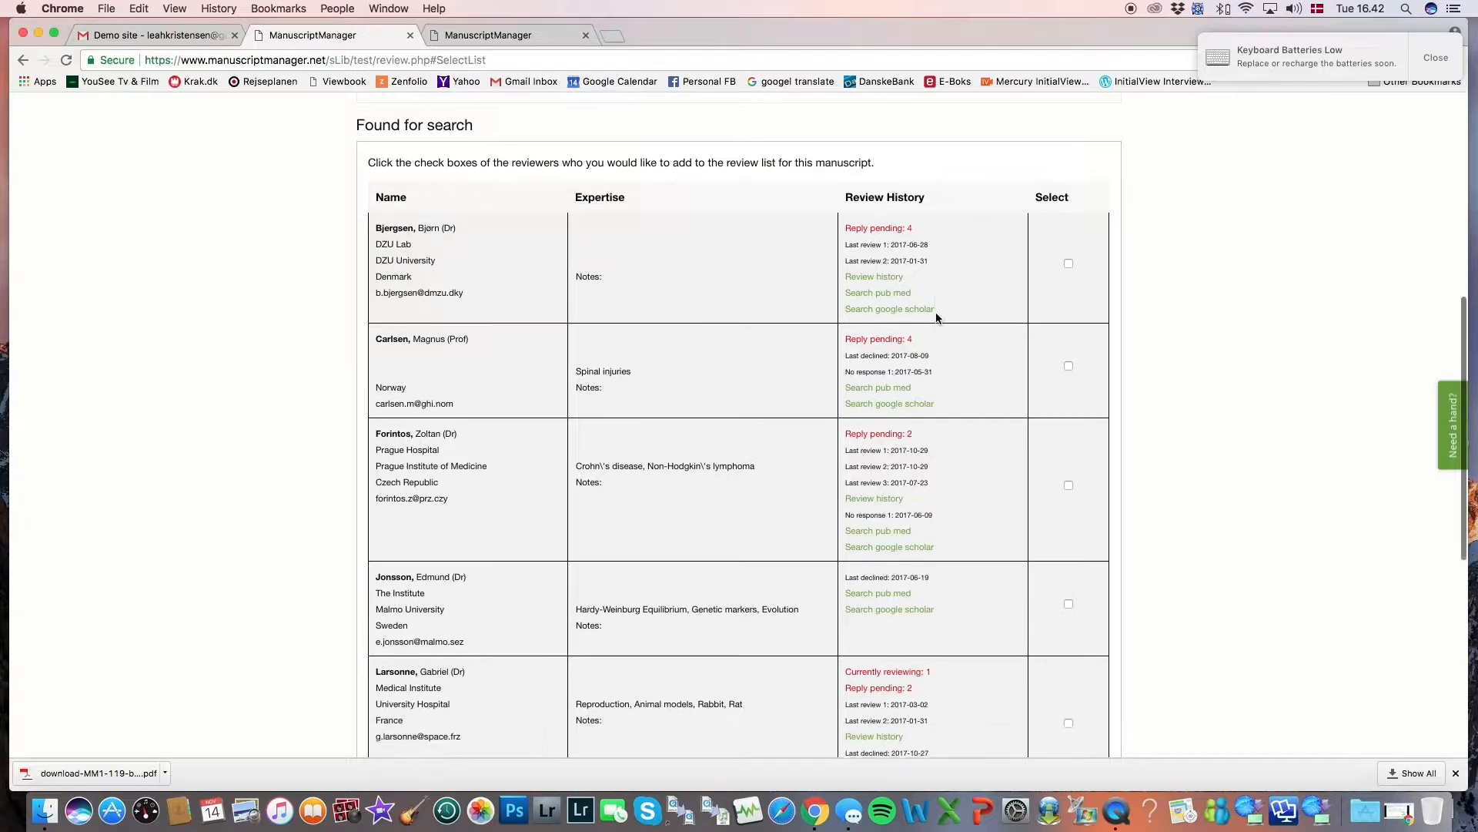
{"action": "scroll", "coordinate": [936, 312], "scroll_direction": "up", "scroll_amount": 1}
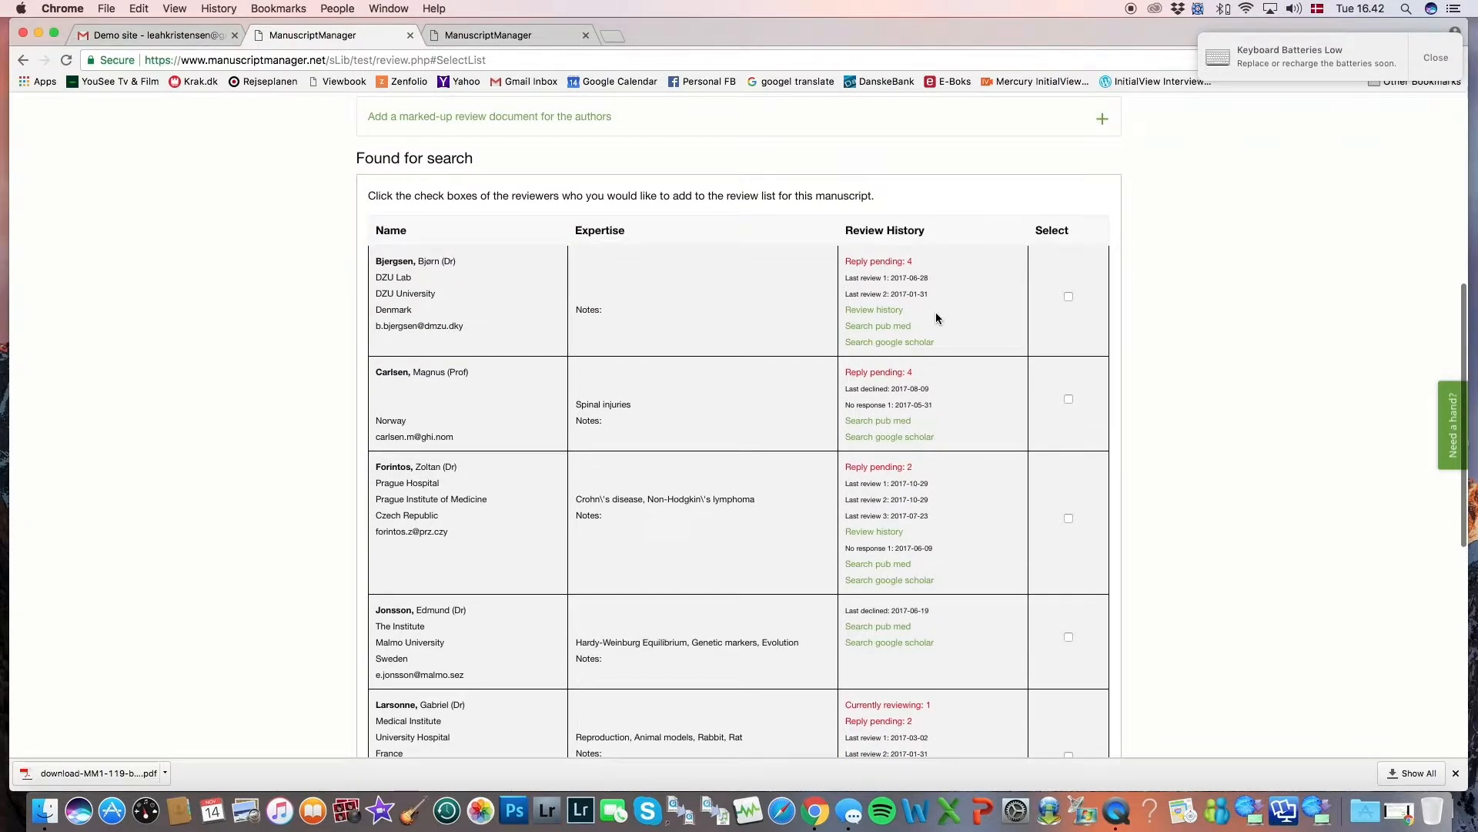
{"action": "scroll", "coordinate": [941, 295], "scroll_direction": "down", "scroll_amount": 1}
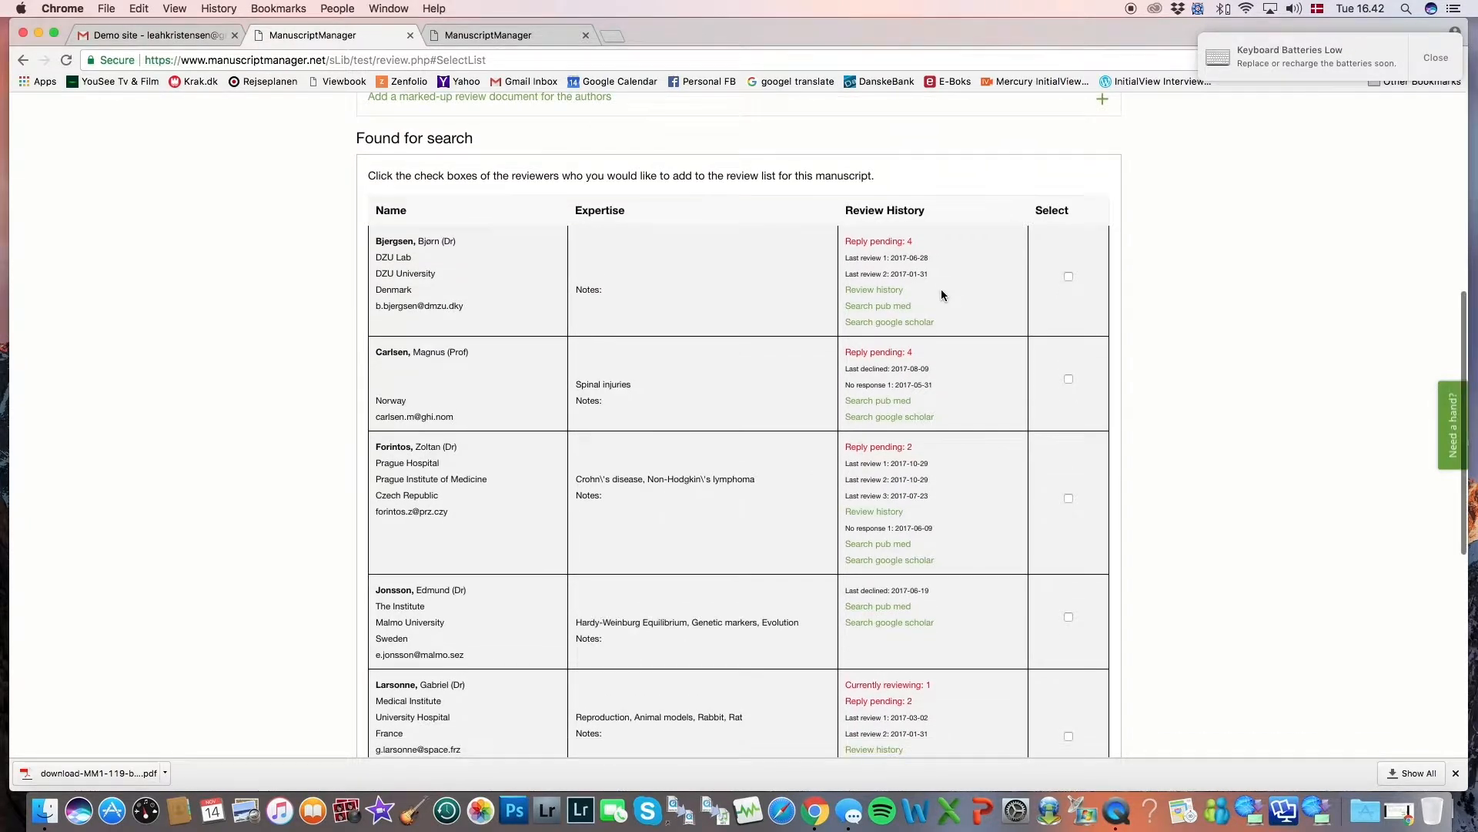
{"action": "left_click", "coordinate": [893, 308]}
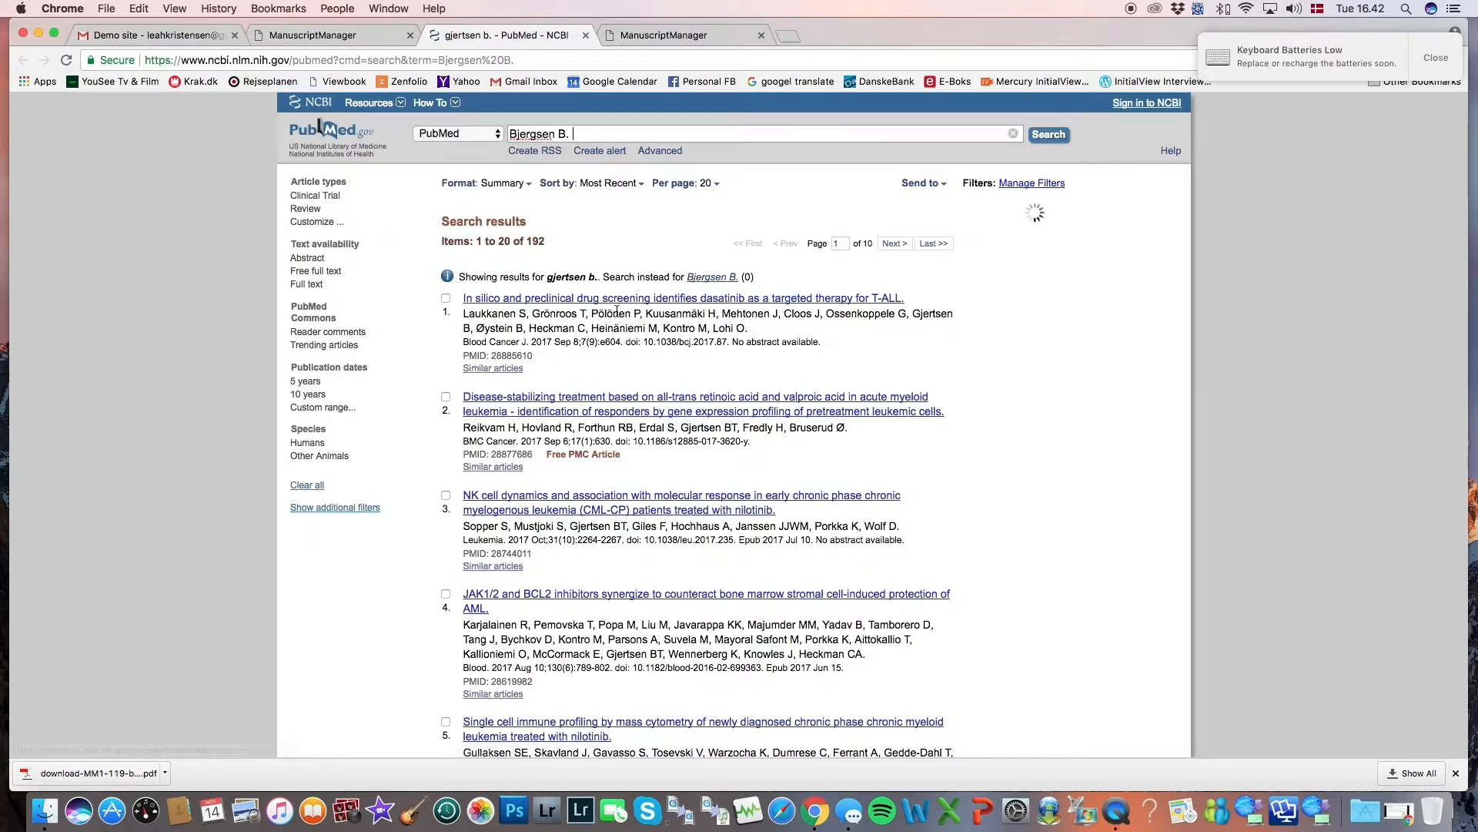
{"action": "scroll", "coordinate": [617, 312], "scroll_direction": "down", "scroll_amount": 10}
{"action": "scroll", "coordinate": [617, 312], "scroll_direction": "up", "scroll_amount": 9}
{"action": "scroll", "coordinate": [617, 312], "scroll_direction": "up", "scroll_amount": 2}
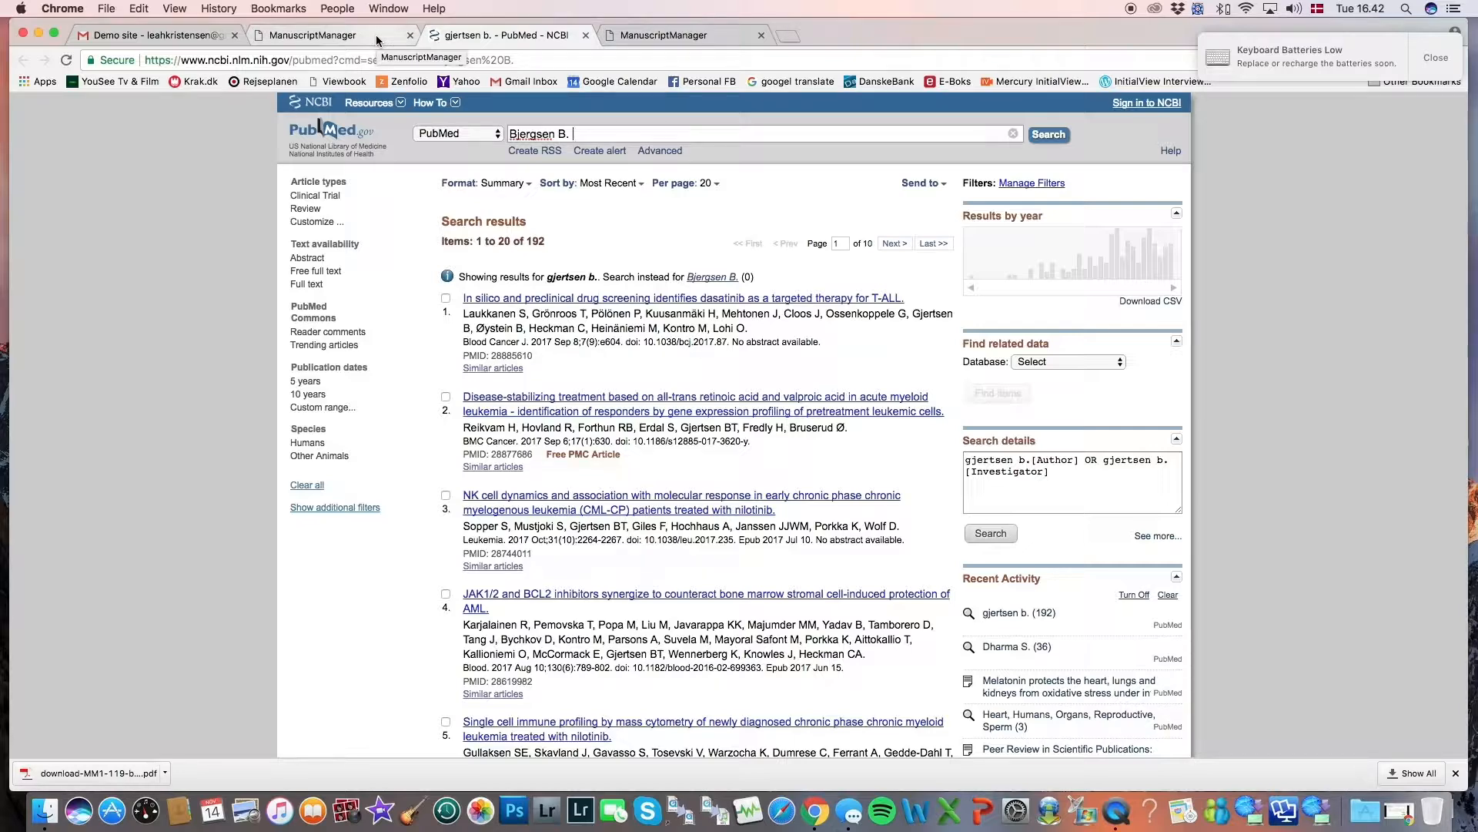
{"action": "left_click", "coordinate": [378, 40]}
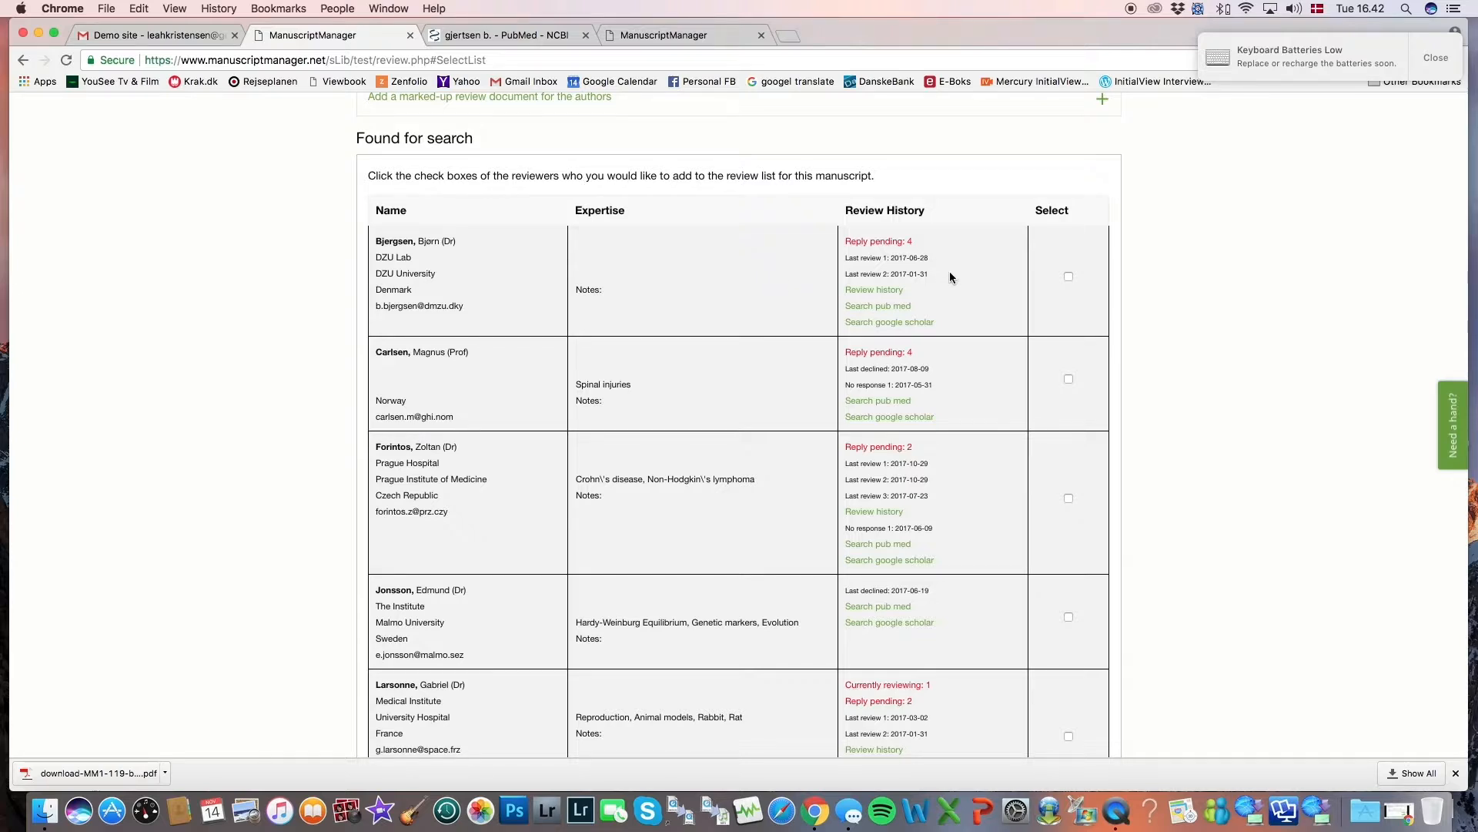
Step: Select the found reviewers from the Czech Republic, France and the United States and add them to the manuscript's reviewer list
{"action": "scroll", "coordinate": [950, 277], "scroll_direction": "down", "scroll_amount": 5}
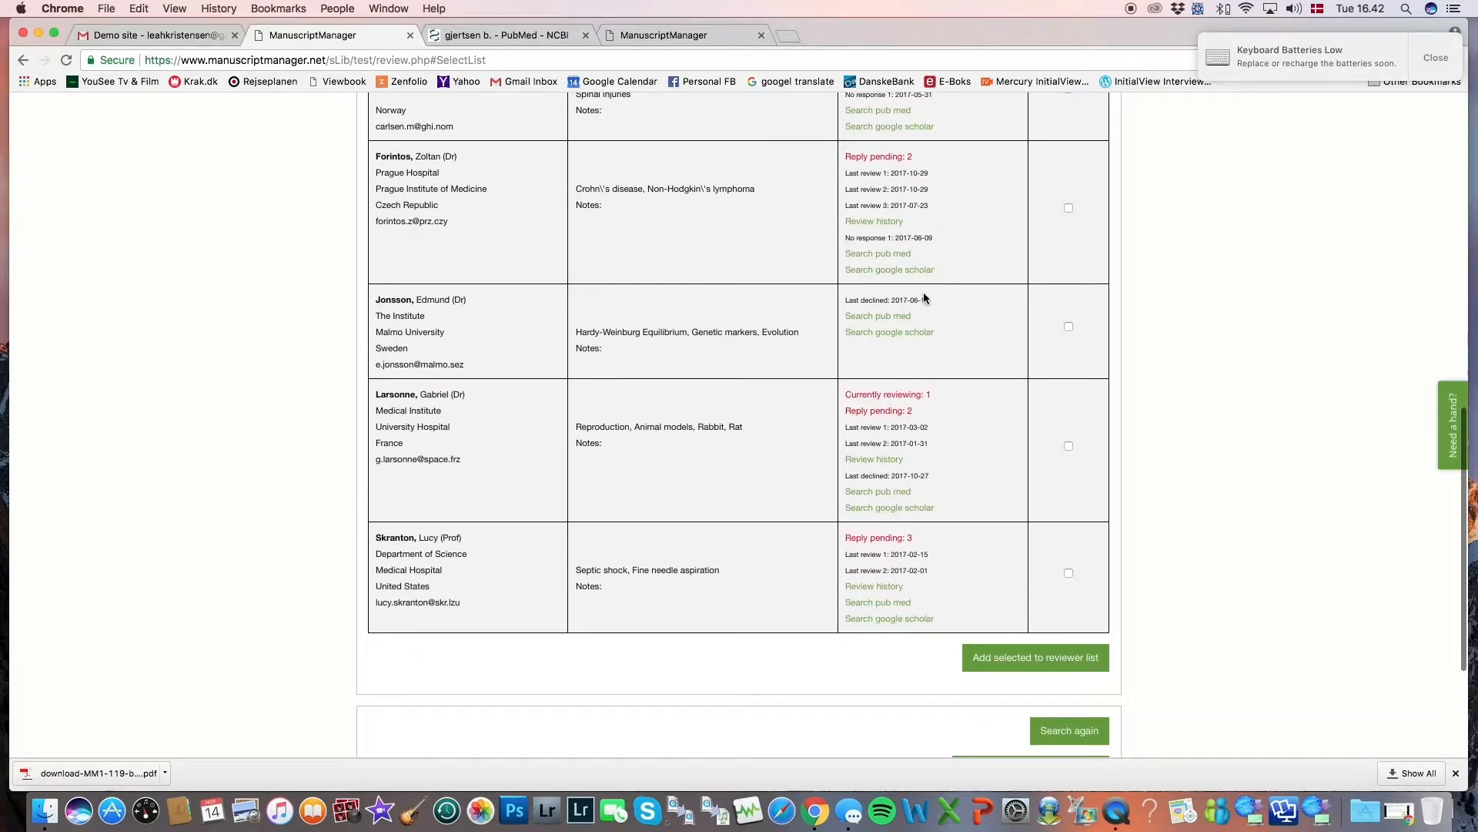
{"action": "scroll", "coordinate": [915, 310], "scroll_direction": "up", "scroll_amount": 5}
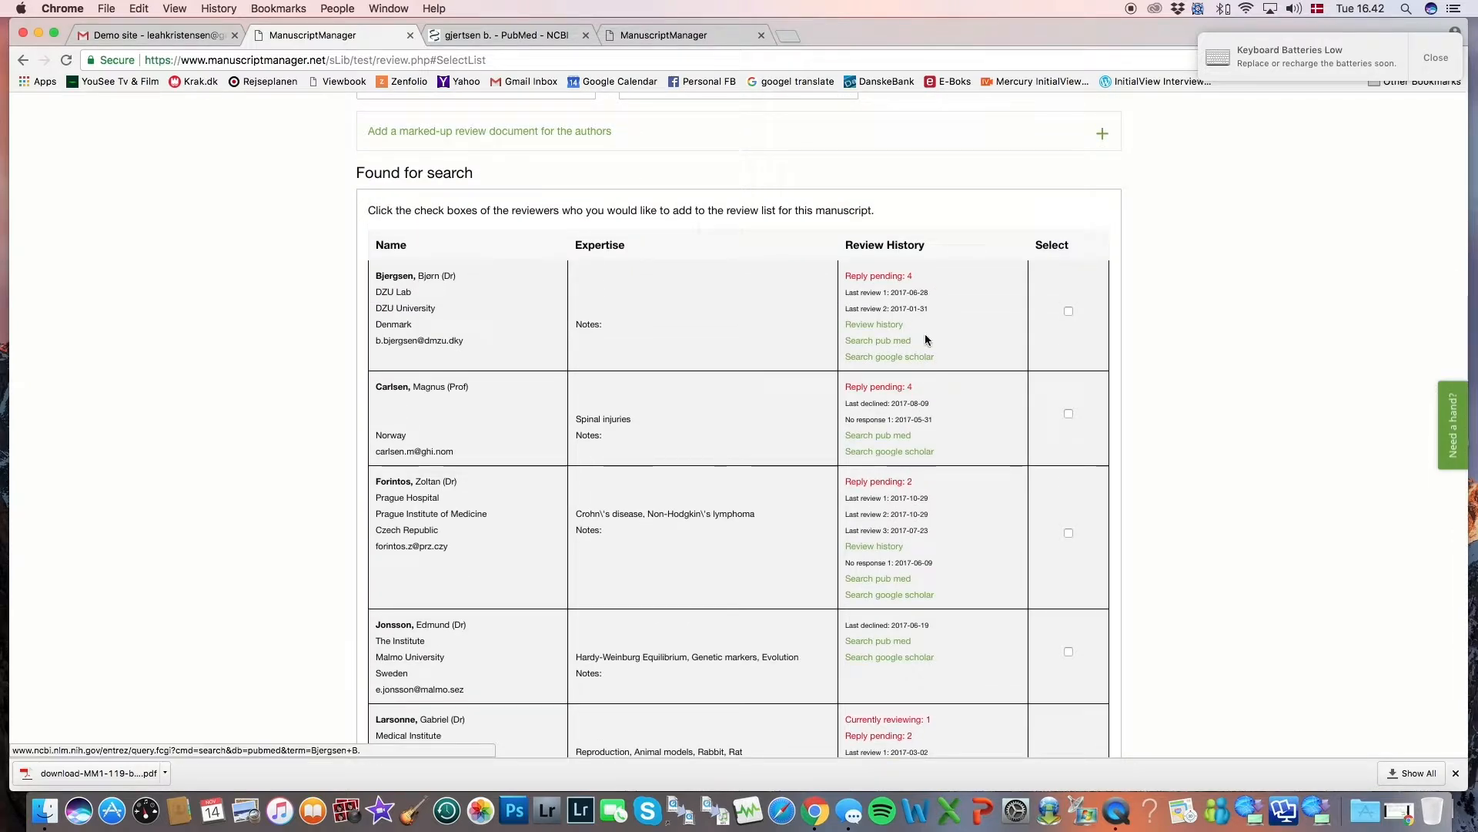
{"action": "scroll", "coordinate": [1231, 267], "scroll_direction": "down", "scroll_amount": 3}
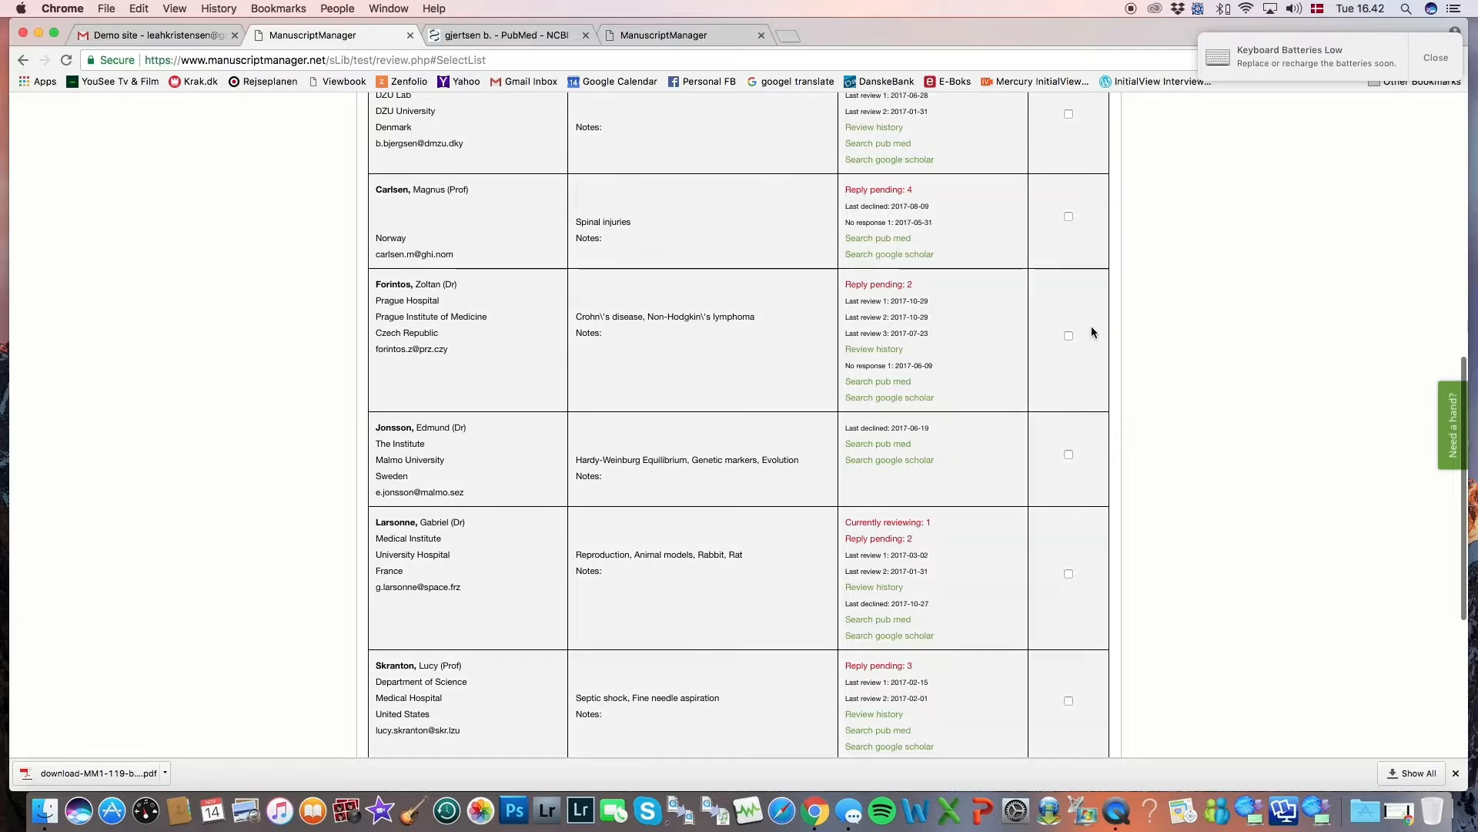
{"action": "left_click", "coordinate": [1068, 336]}
{"action": "left_click", "coordinate": [1069, 573]}
{"action": "left_click", "coordinate": [1069, 701]}
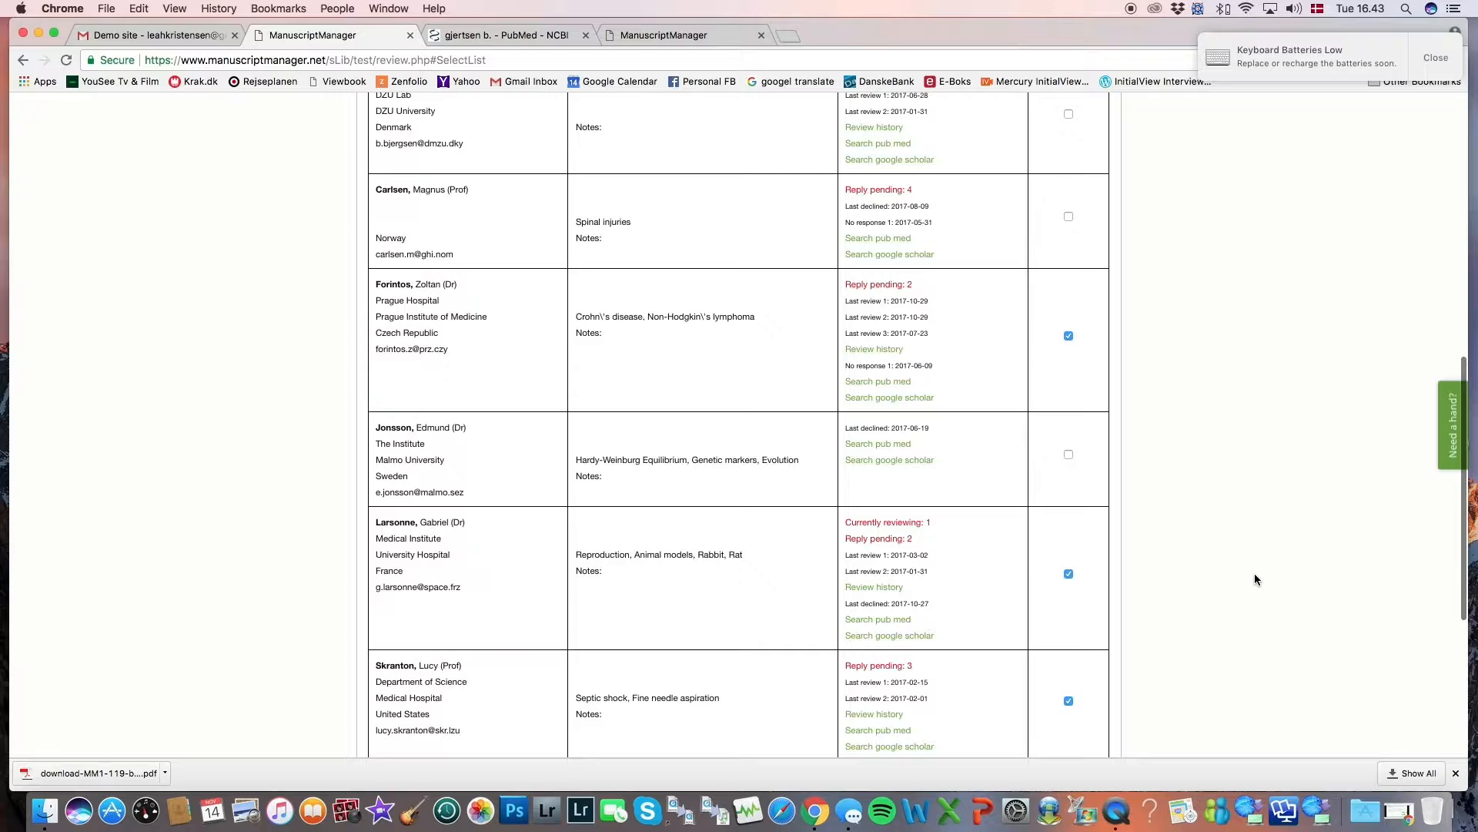
{"action": "scroll", "coordinate": [1255, 573], "scroll_direction": "down", "scroll_amount": 3}
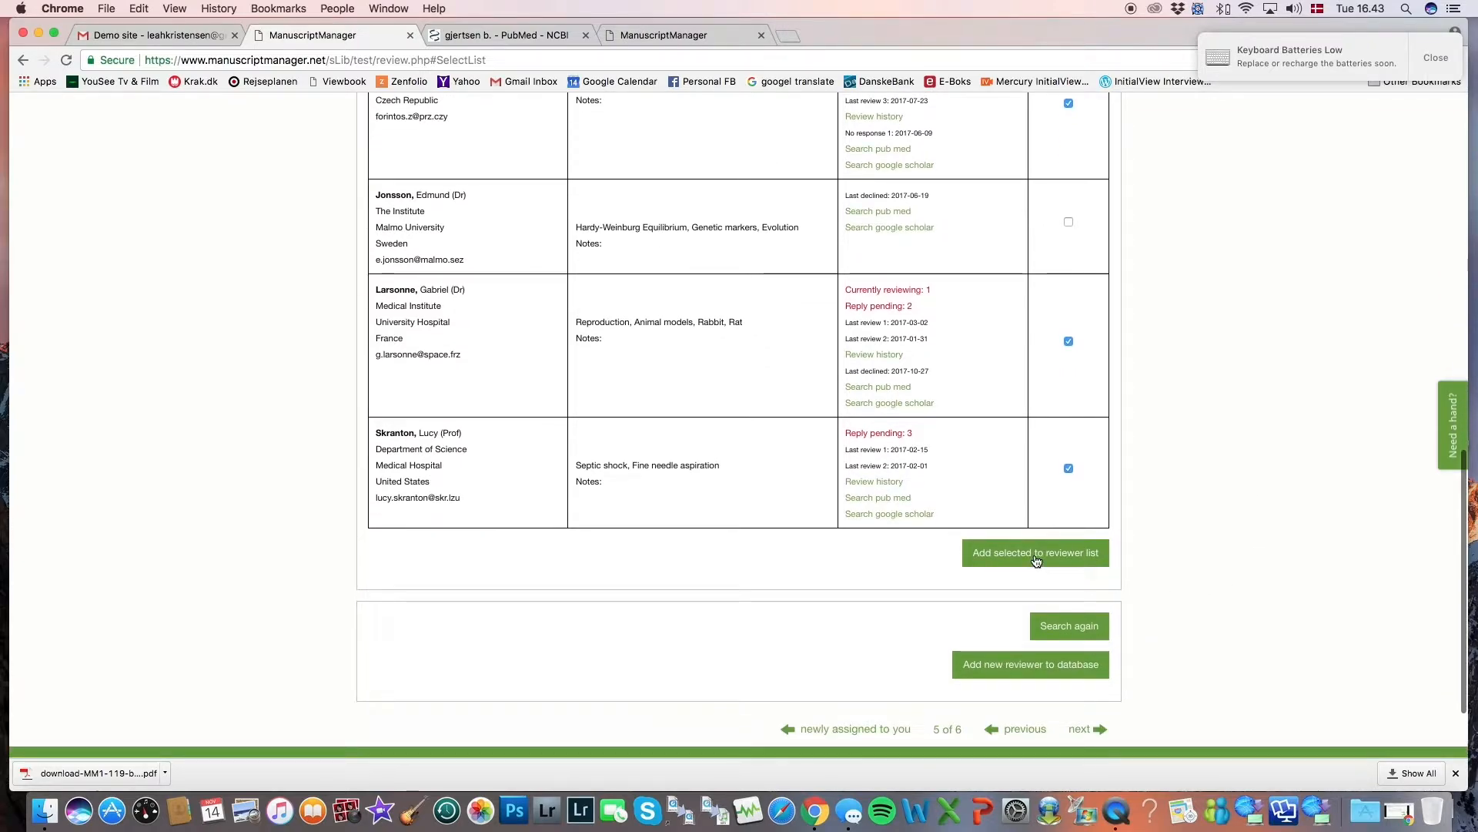
{"action": "left_click", "coordinate": [1036, 559]}
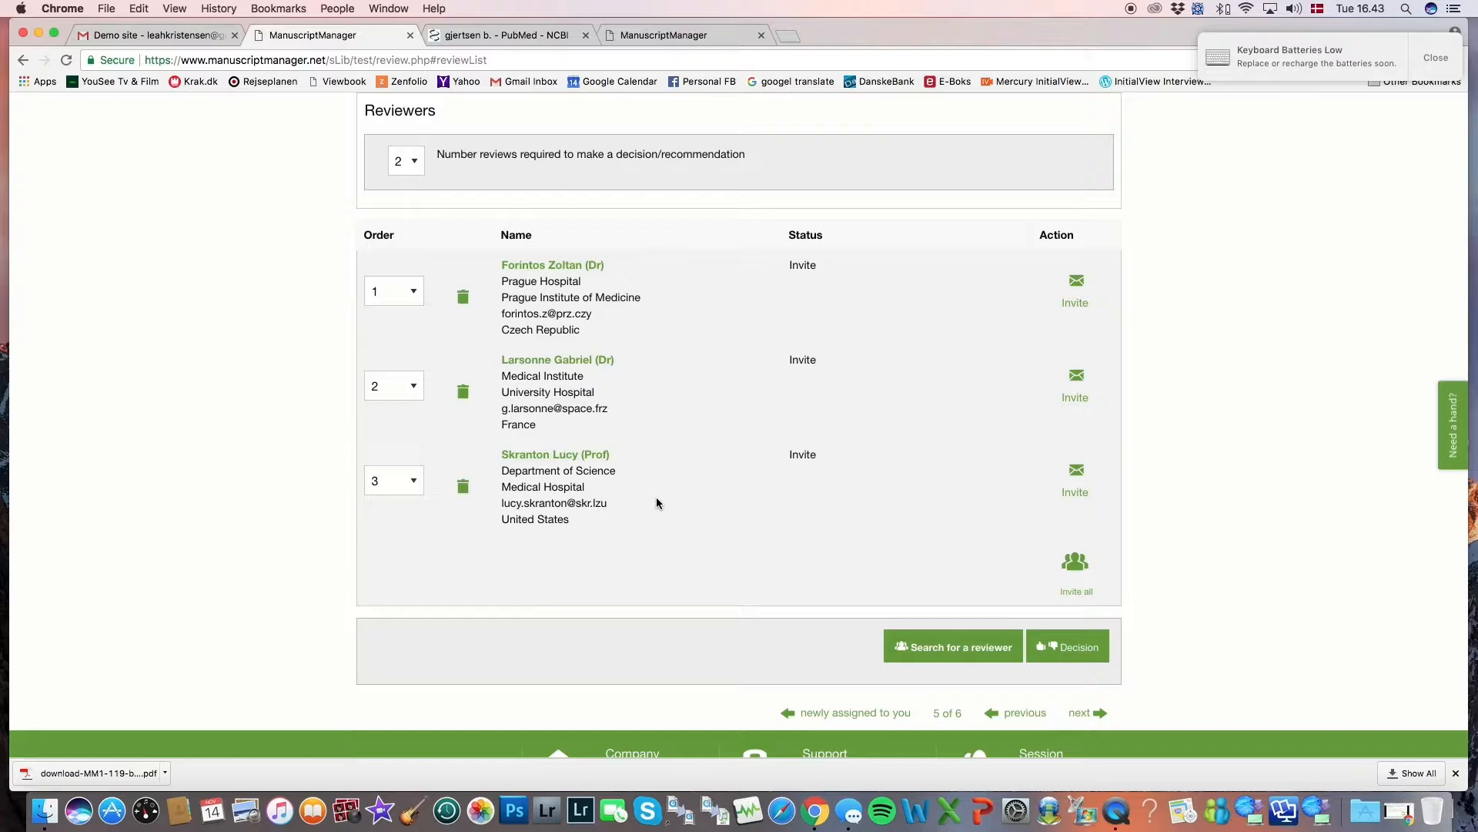
Step: Check the reviewer list, then run another search among all reviewers with the Heart keyword and manuscript/reviewer keyword match
{"action": "scroll", "coordinate": [656, 503], "scroll_direction": "up", "scroll_amount": 5}
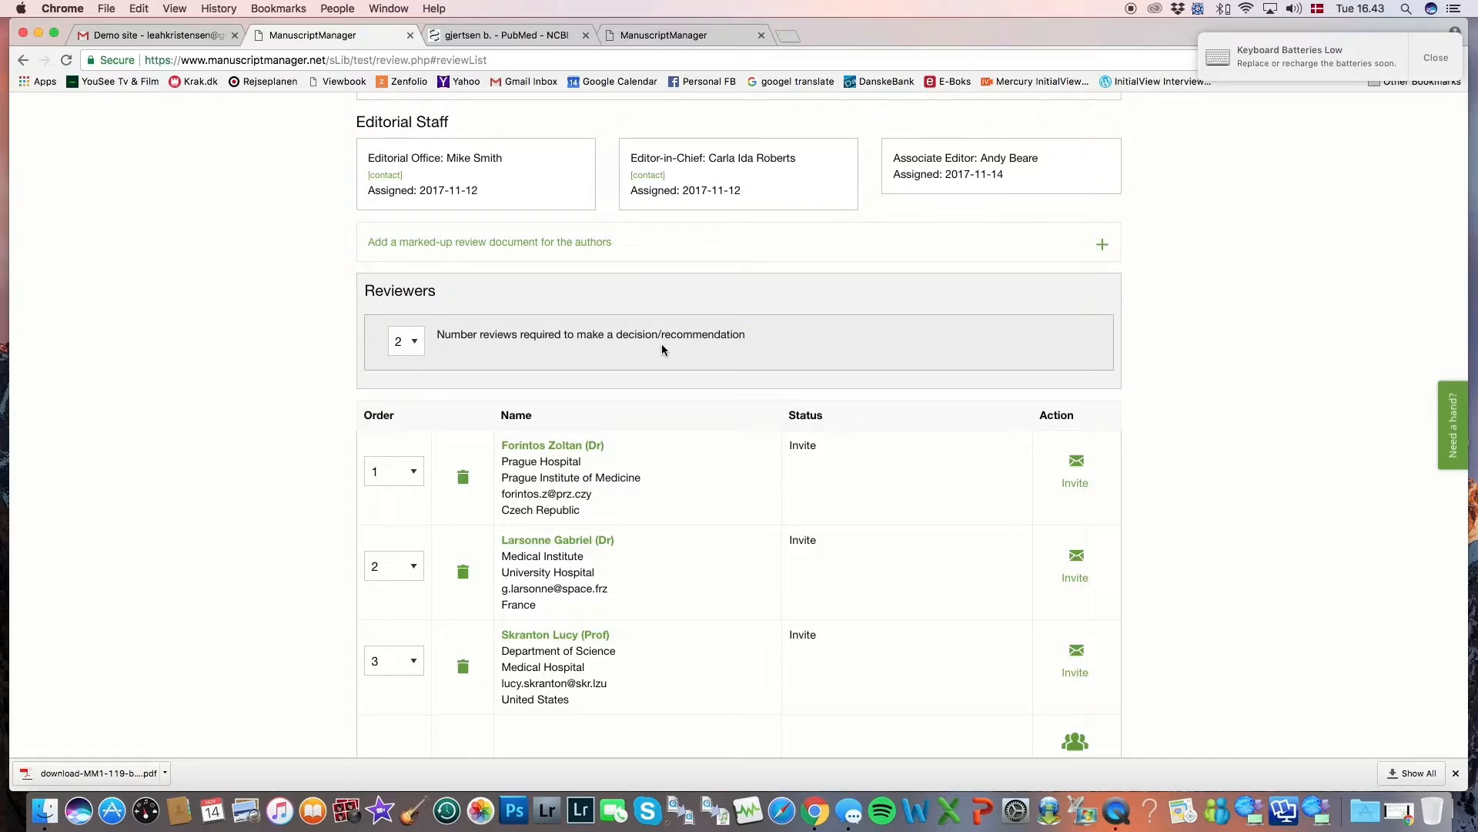
{"action": "scroll", "coordinate": [662, 348], "scroll_direction": "down", "scroll_amount": 4}
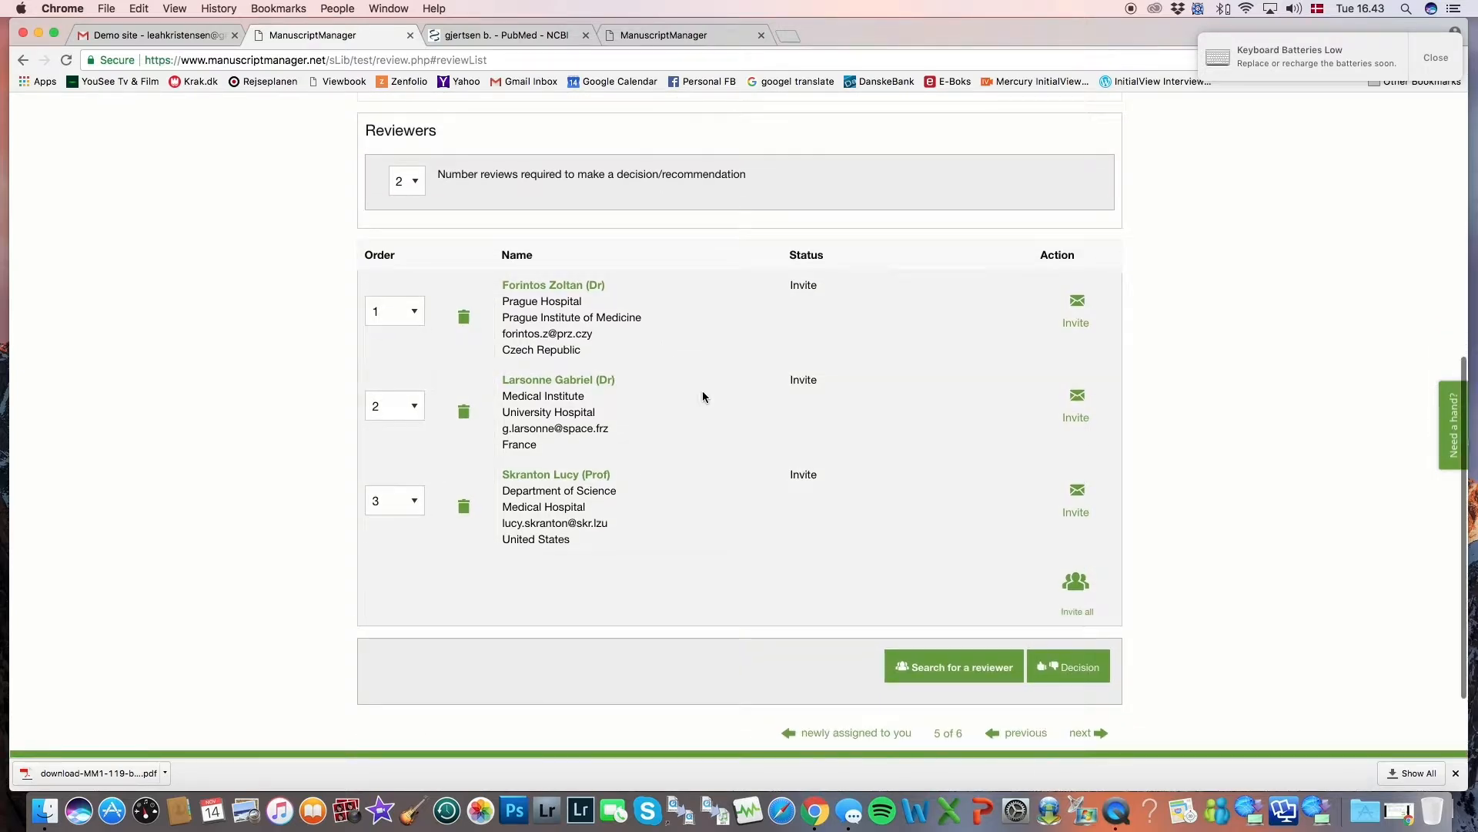
{"action": "left_click", "coordinate": [957, 674]}
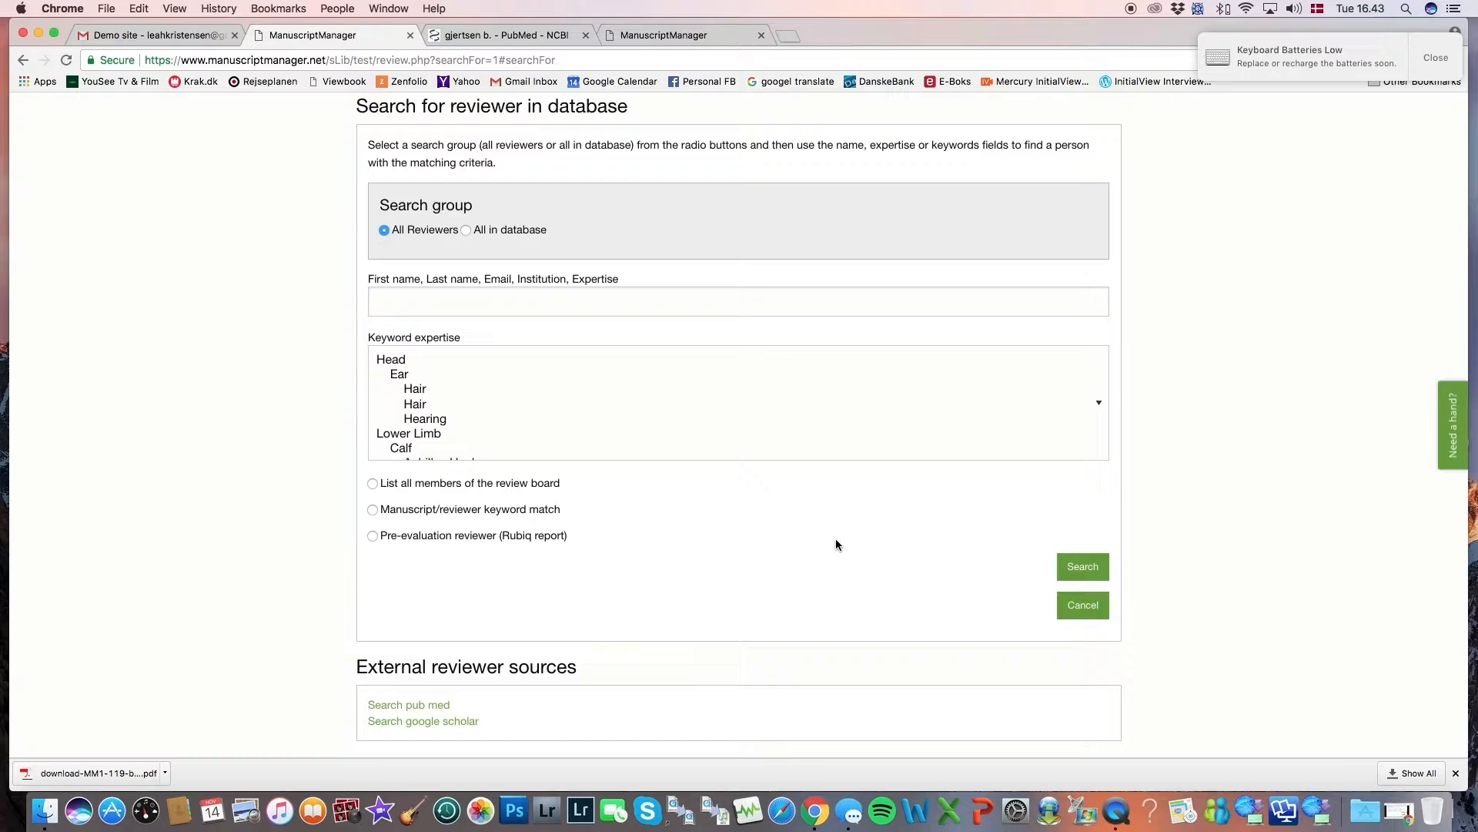
{"action": "scroll", "coordinate": [449, 419], "scroll_direction": "down", "scroll_amount": 5}
{"action": "left_click", "coordinate": [422, 396]}
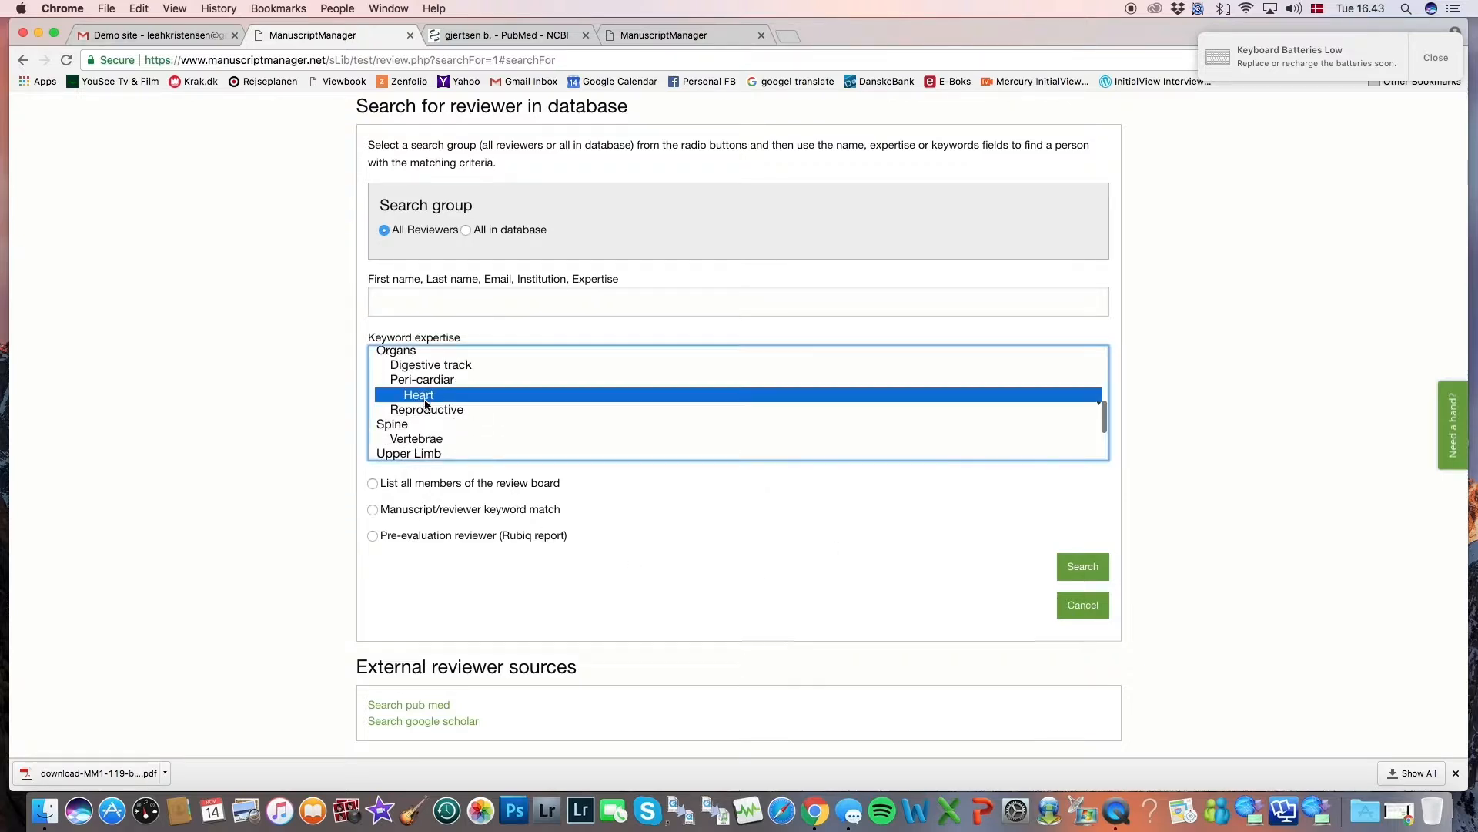
{"action": "left_click", "coordinate": [374, 509]}
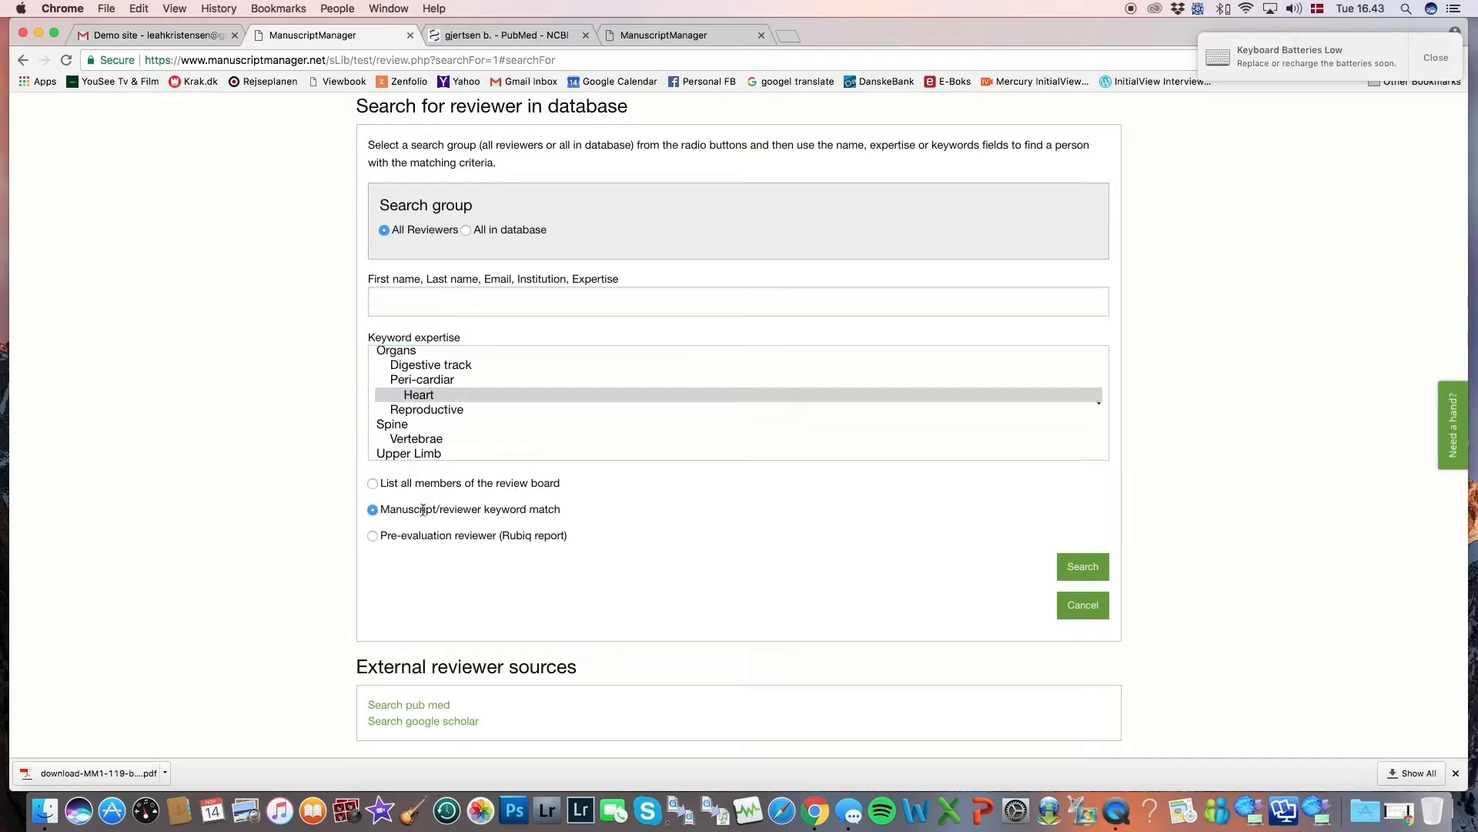
{"action": "left_click", "coordinate": [1094, 573]}
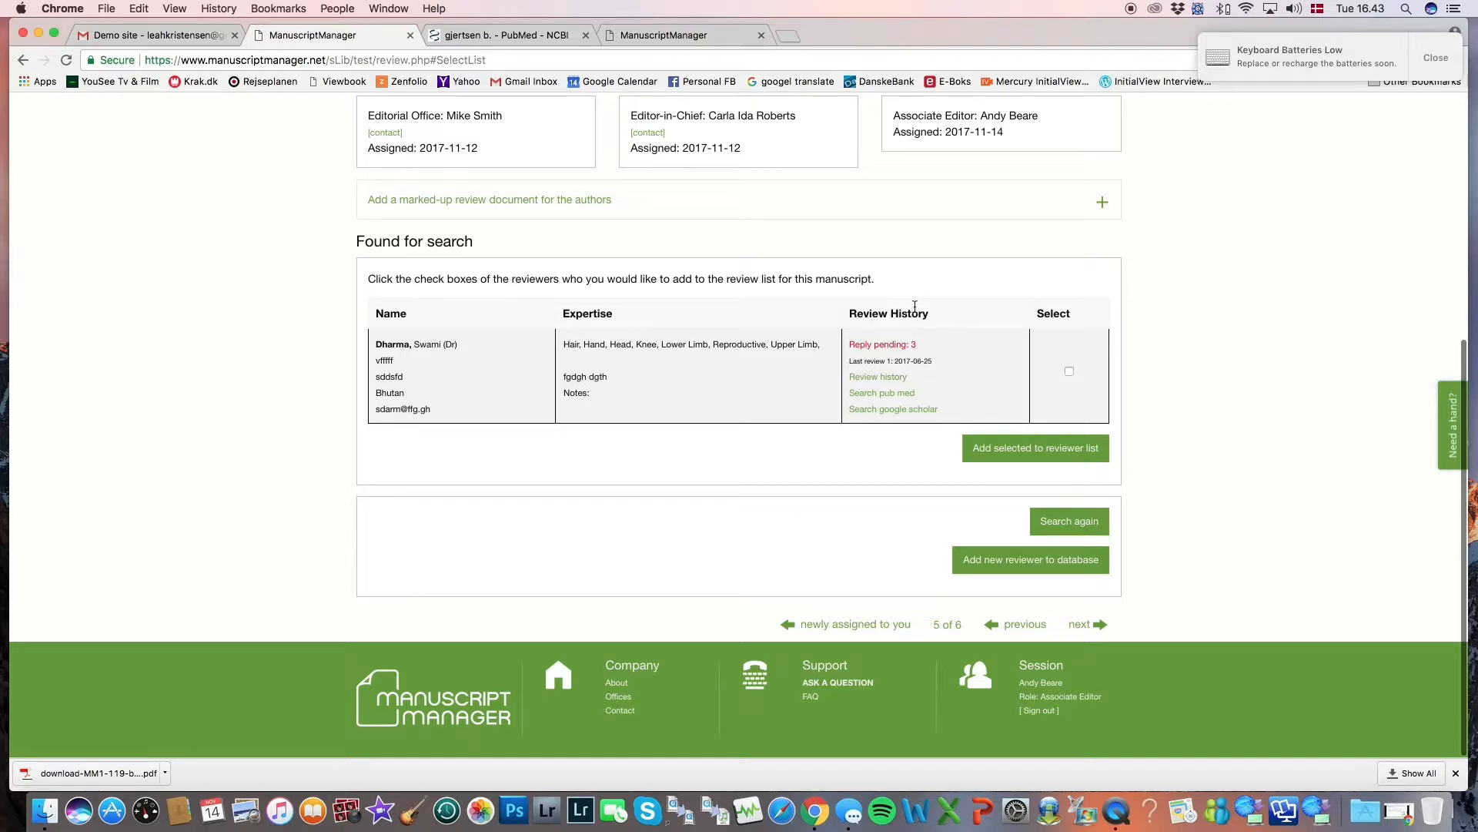
Step: Select the found reviewer, view the form for adding a new reviewer to the database, and go back without filling it in
{"action": "left_click", "coordinate": [1069, 371]}
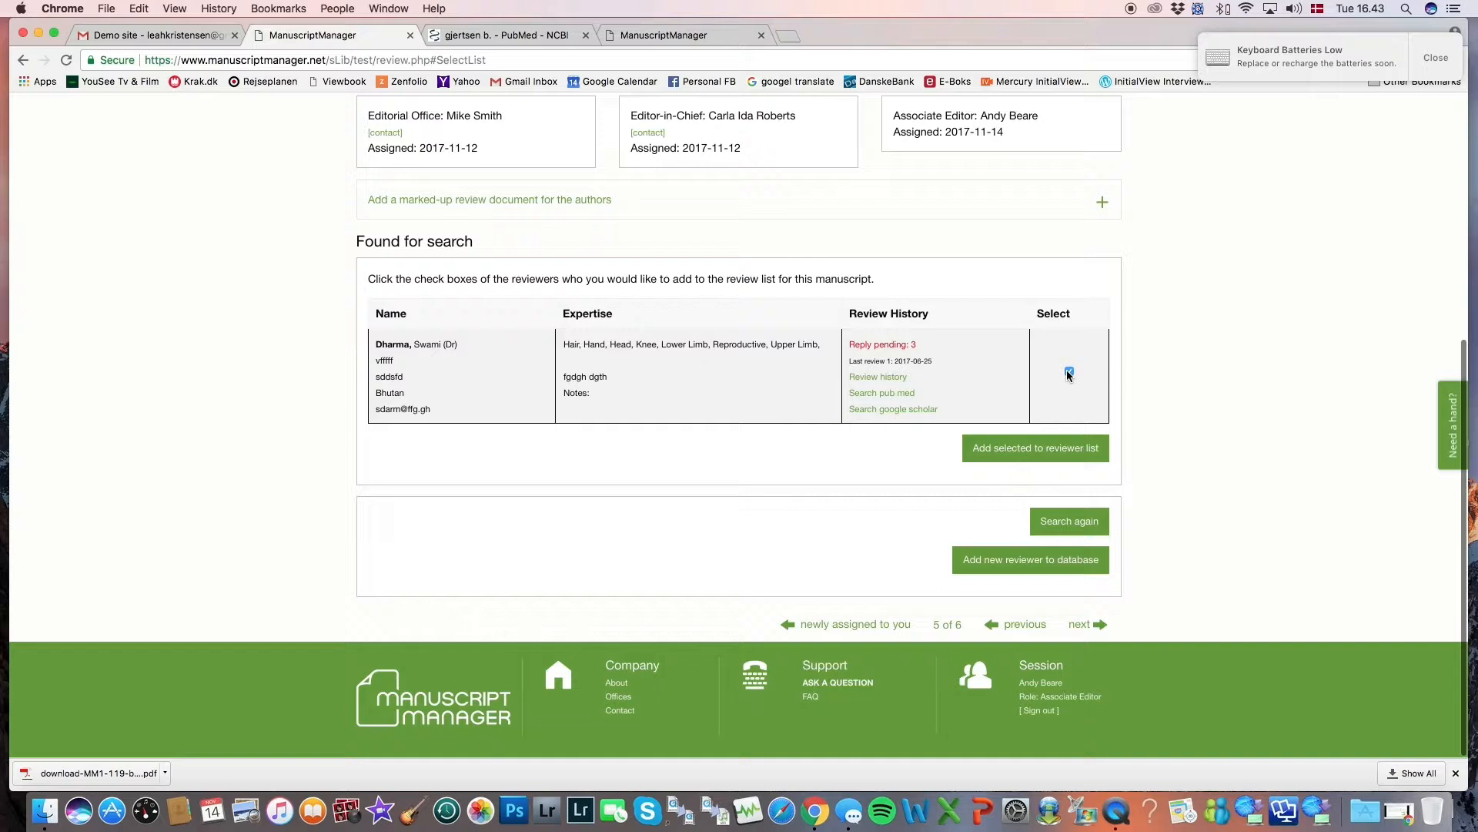
{"action": "left_click", "coordinate": [1024, 565]}
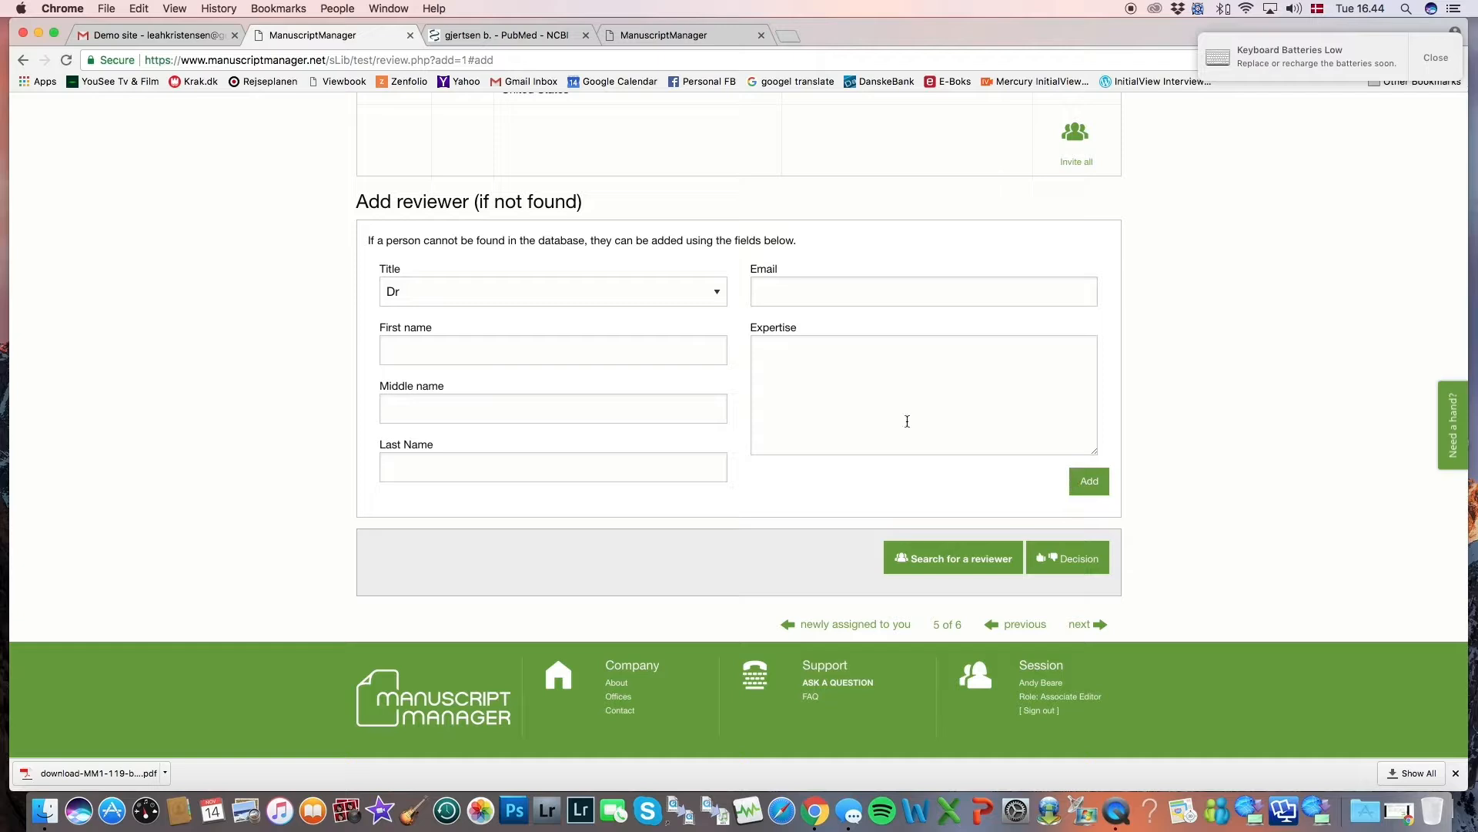
{"action": "left_click", "coordinate": [22, 60]}
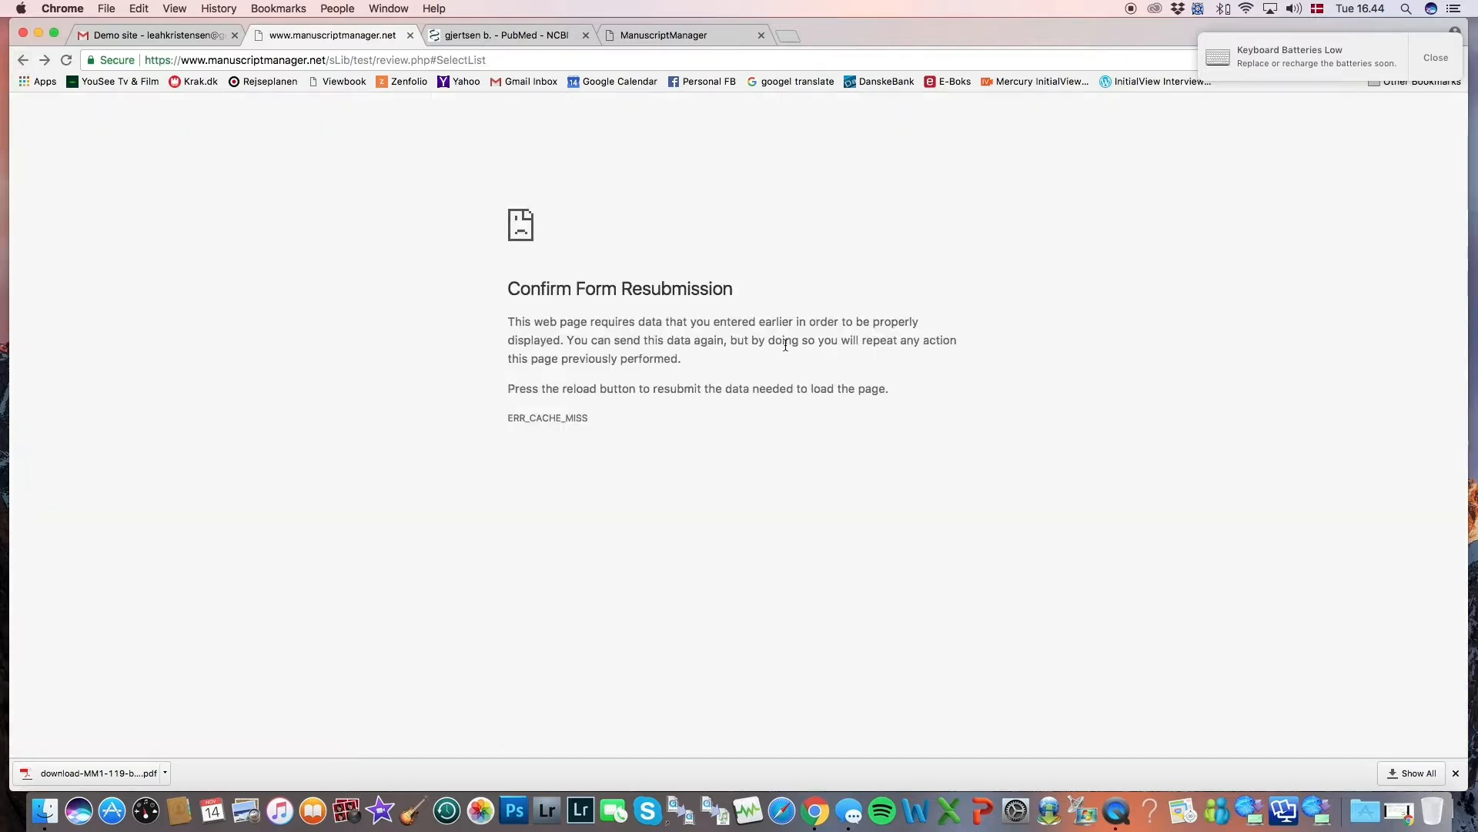
Step: Repeat the manuscript/reviewer keyword match search and add the selected reviewer from Bhutan to the reviewer list
{"action": "left_click", "coordinate": [22, 60]}
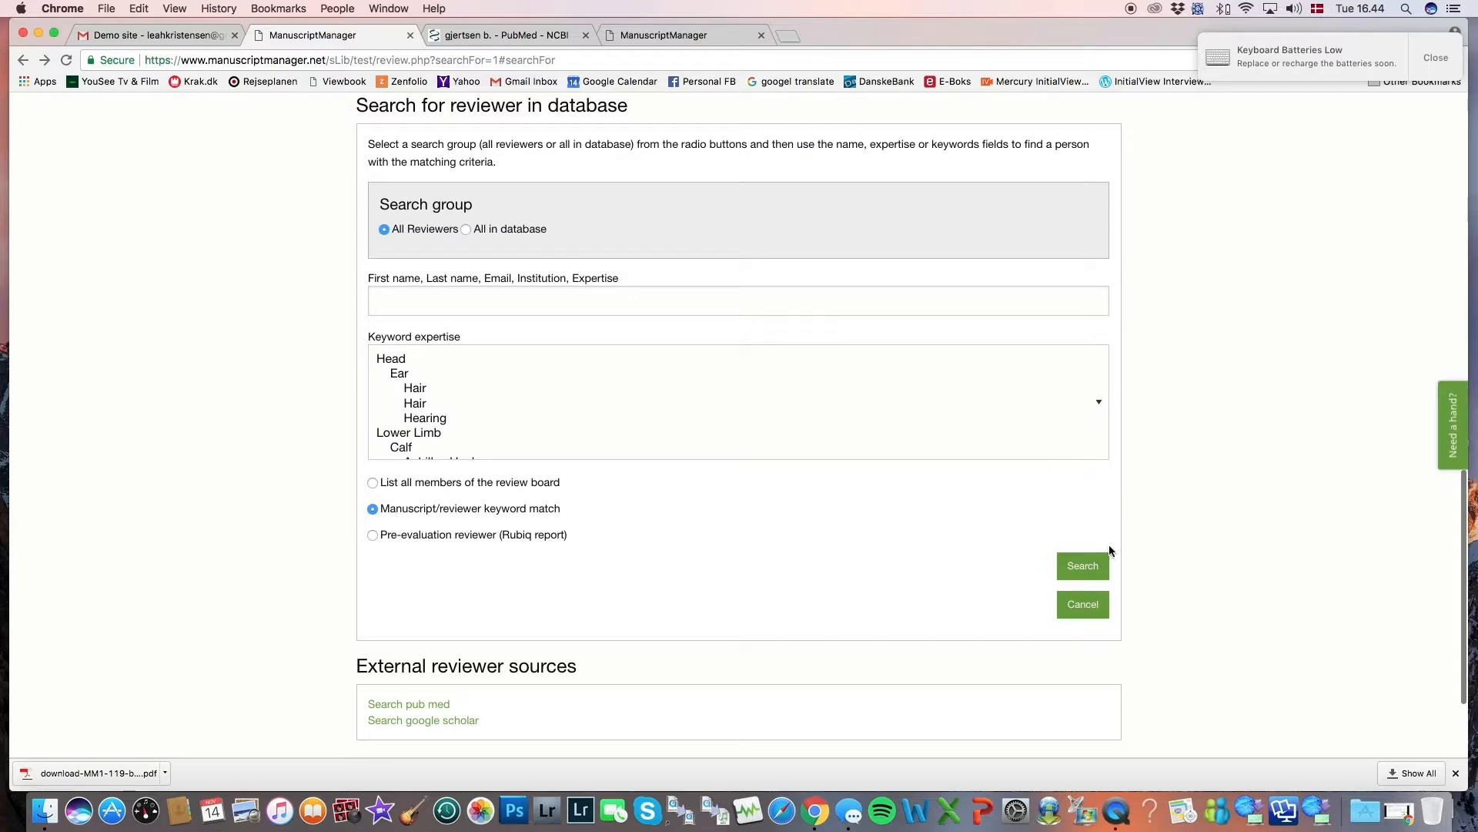
{"action": "left_click", "coordinate": [1100, 567]}
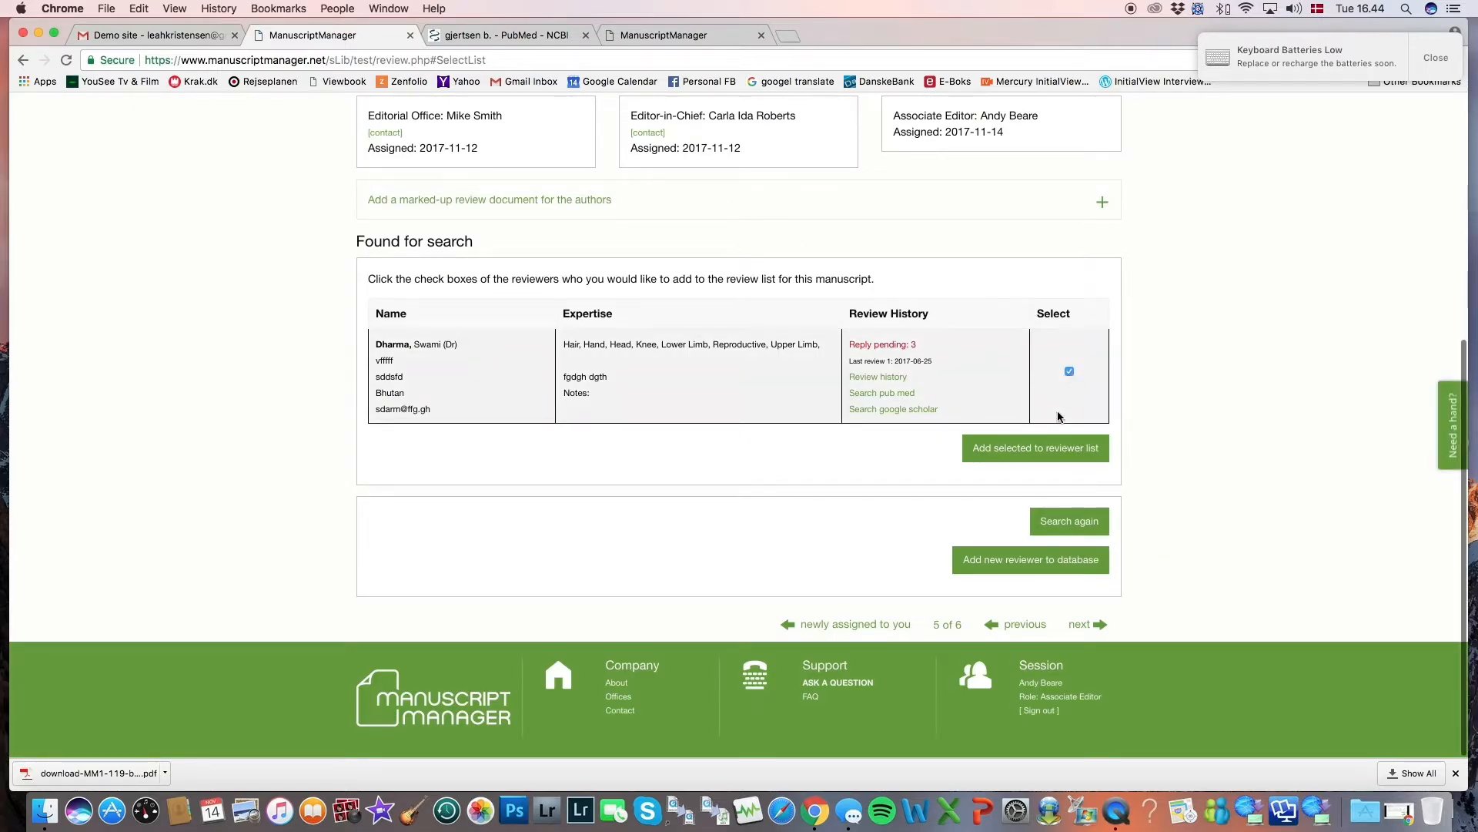
{"action": "left_click", "coordinate": [1053, 454]}
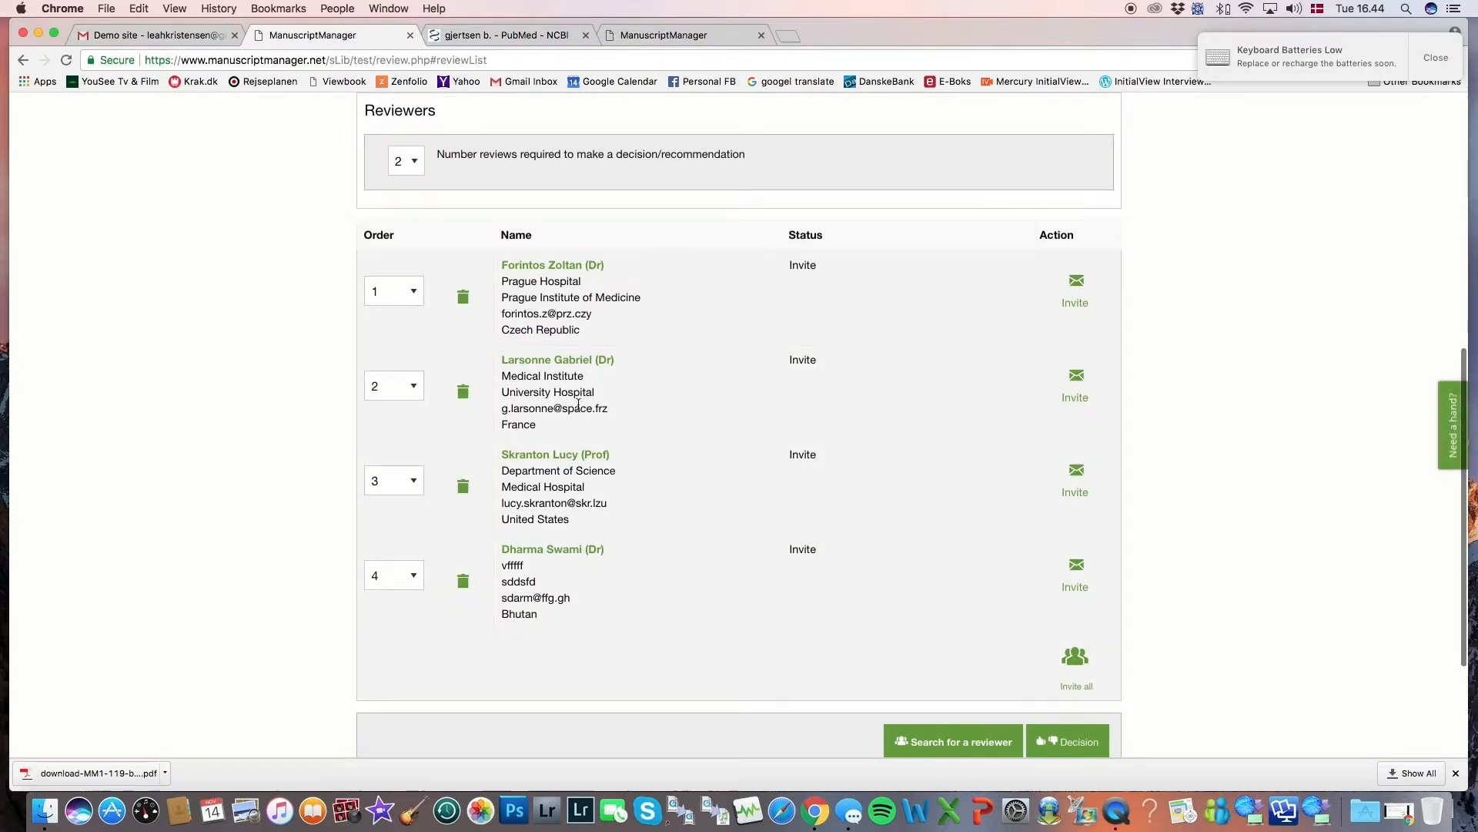
Step: Search for more reviewers with the Heart keyword and the listing of all review board members, and look over the results
{"action": "scroll", "coordinate": [1237, 521], "scroll_direction": "down", "scroll_amount": 3}
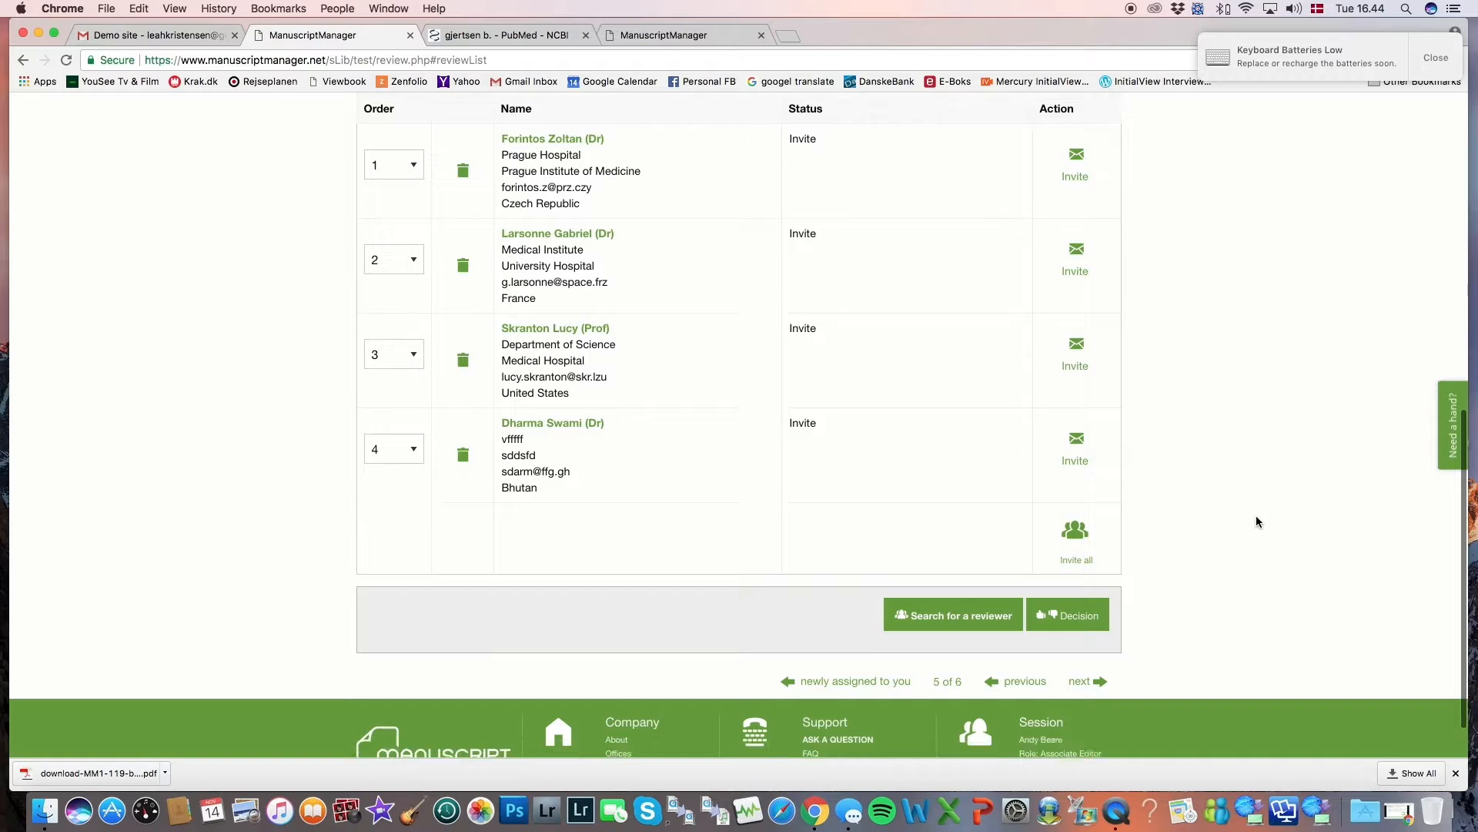
{"action": "scroll", "coordinate": [1257, 521], "scroll_direction": "down", "scroll_amount": 1}
{"action": "left_click", "coordinate": [941, 558]}
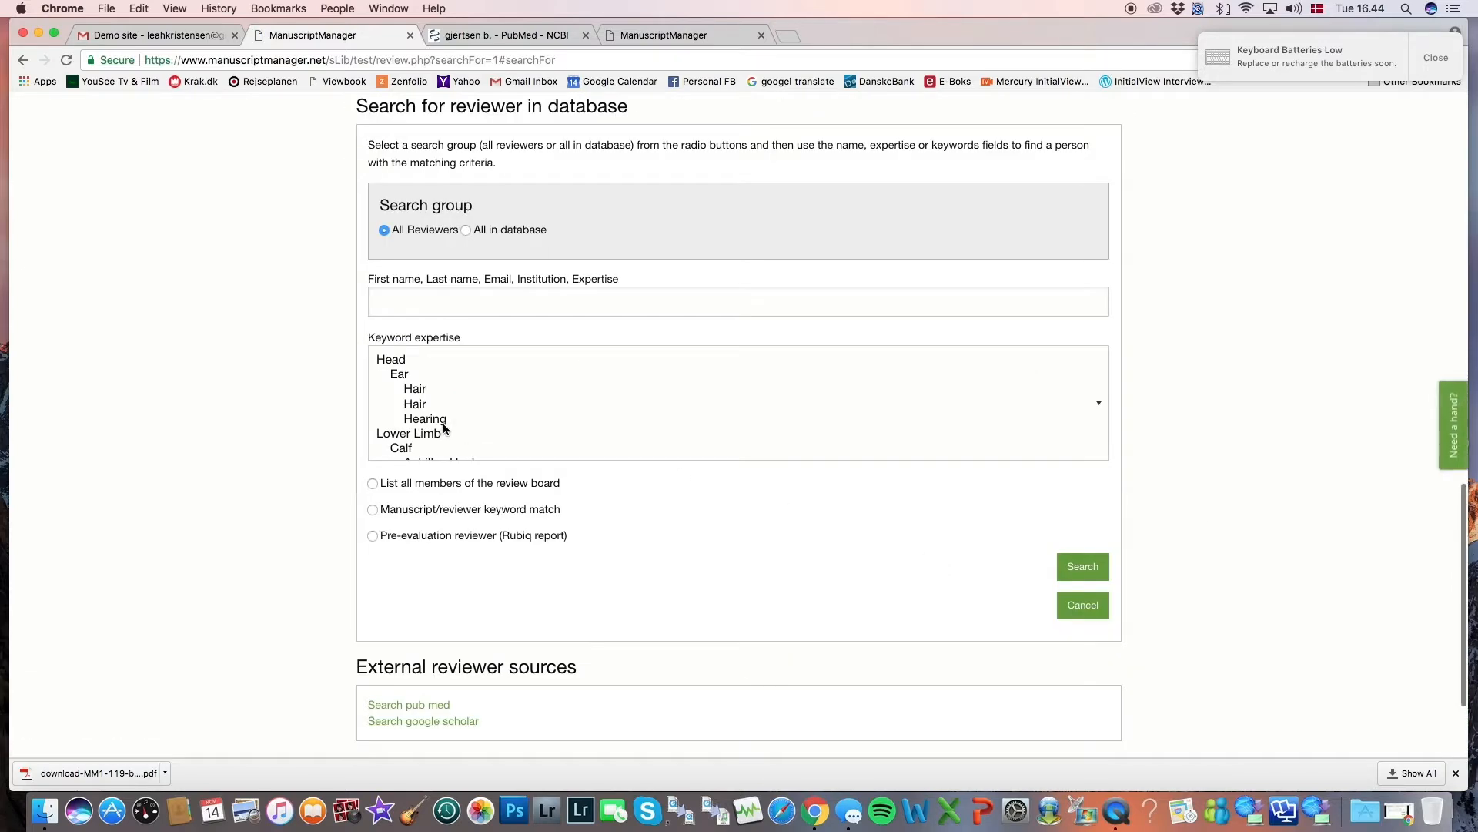
{"action": "scroll", "coordinate": [416, 428], "scroll_direction": "down", "scroll_amount": 5}
{"action": "scroll", "coordinate": [415, 431], "scroll_direction": "down", "scroll_amount": 1}
{"action": "left_click", "coordinate": [412, 401]}
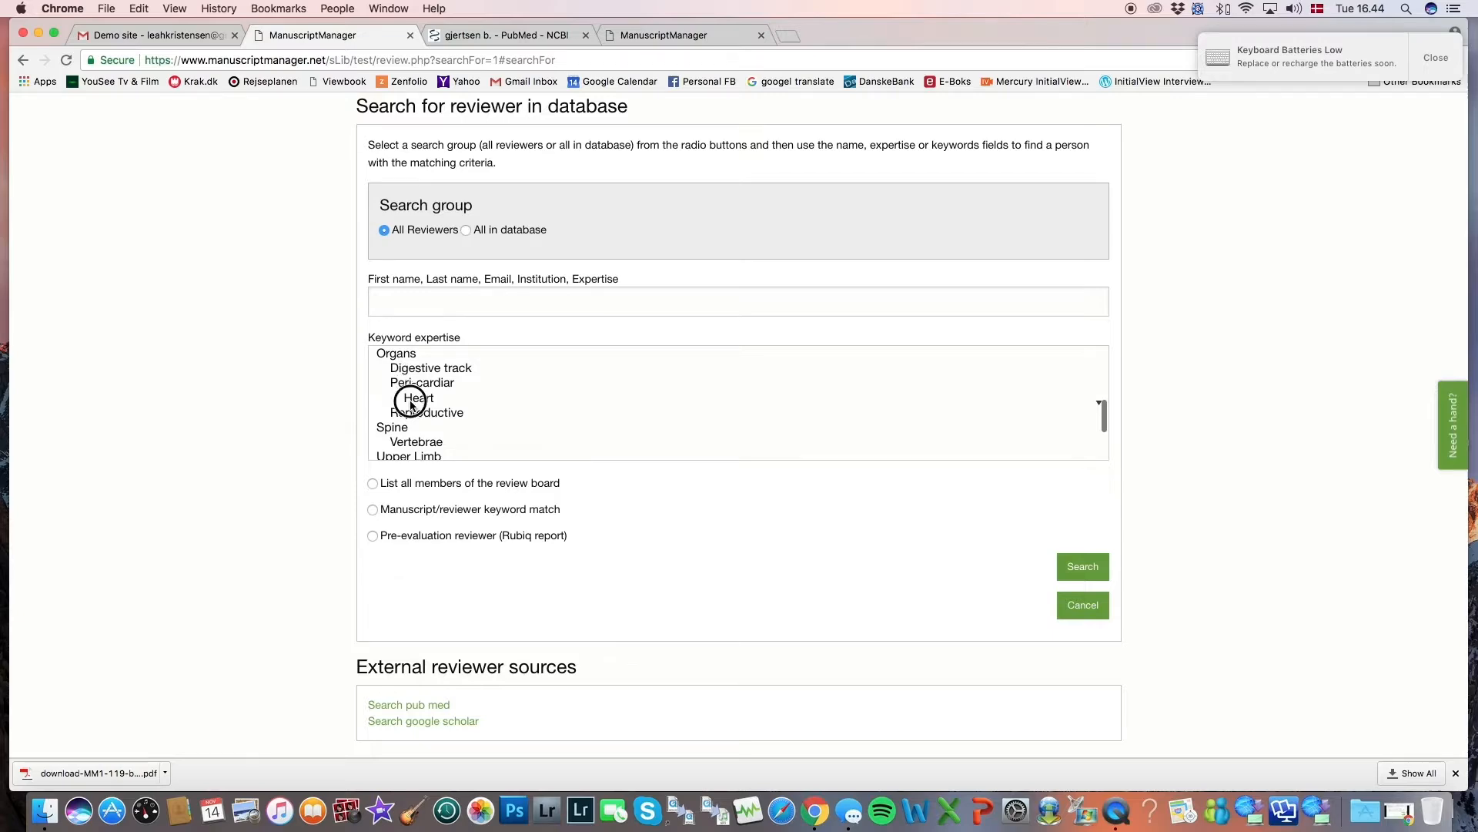
{"action": "left_click", "coordinate": [373, 483]}
{"action": "left_click", "coordinate": [1084, 567]}
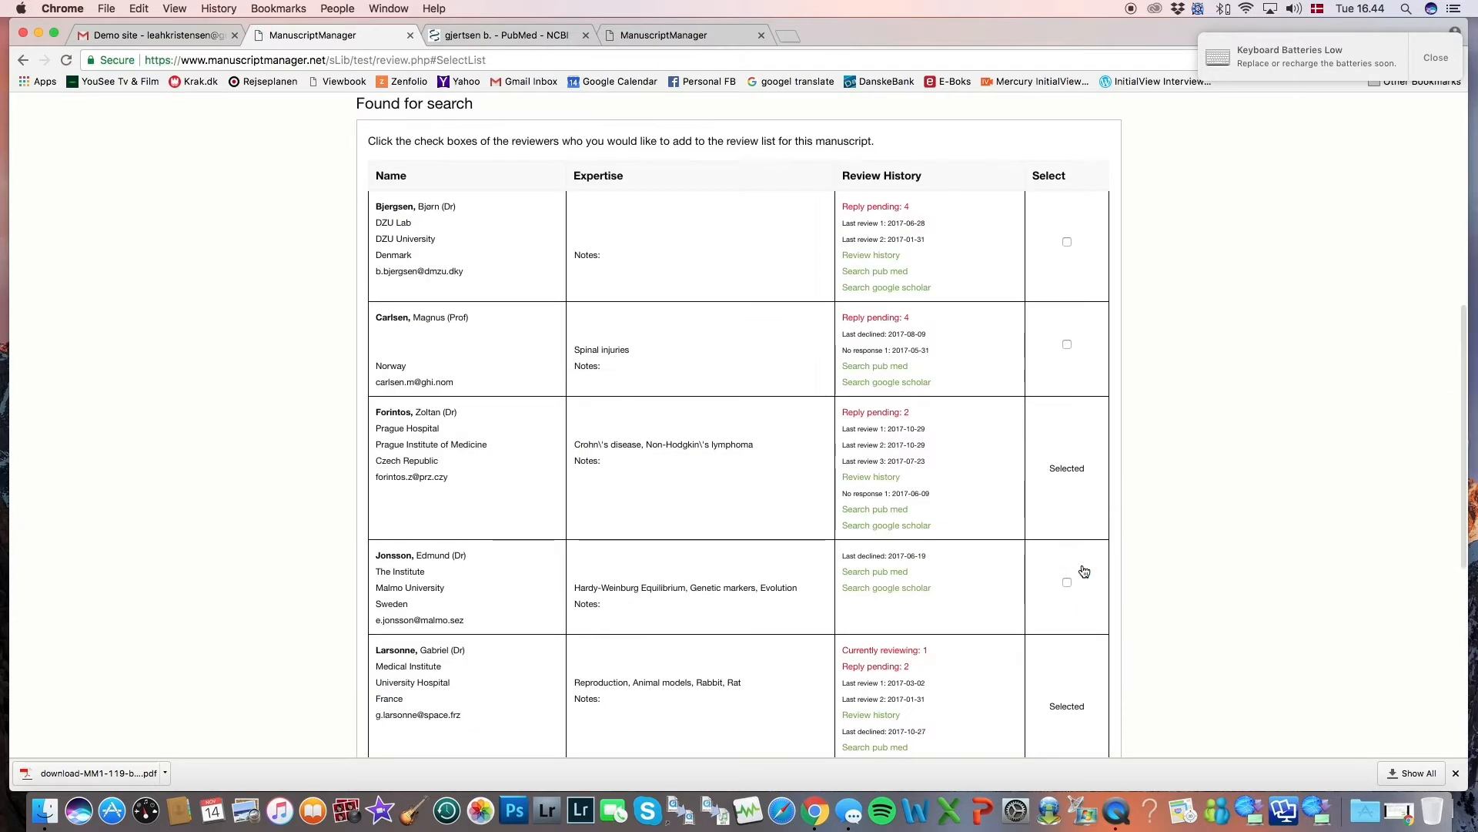
{"action": "scroll", "coordinate": [949, 247], "scroll_direction": "down", "scroll_amount": 5}
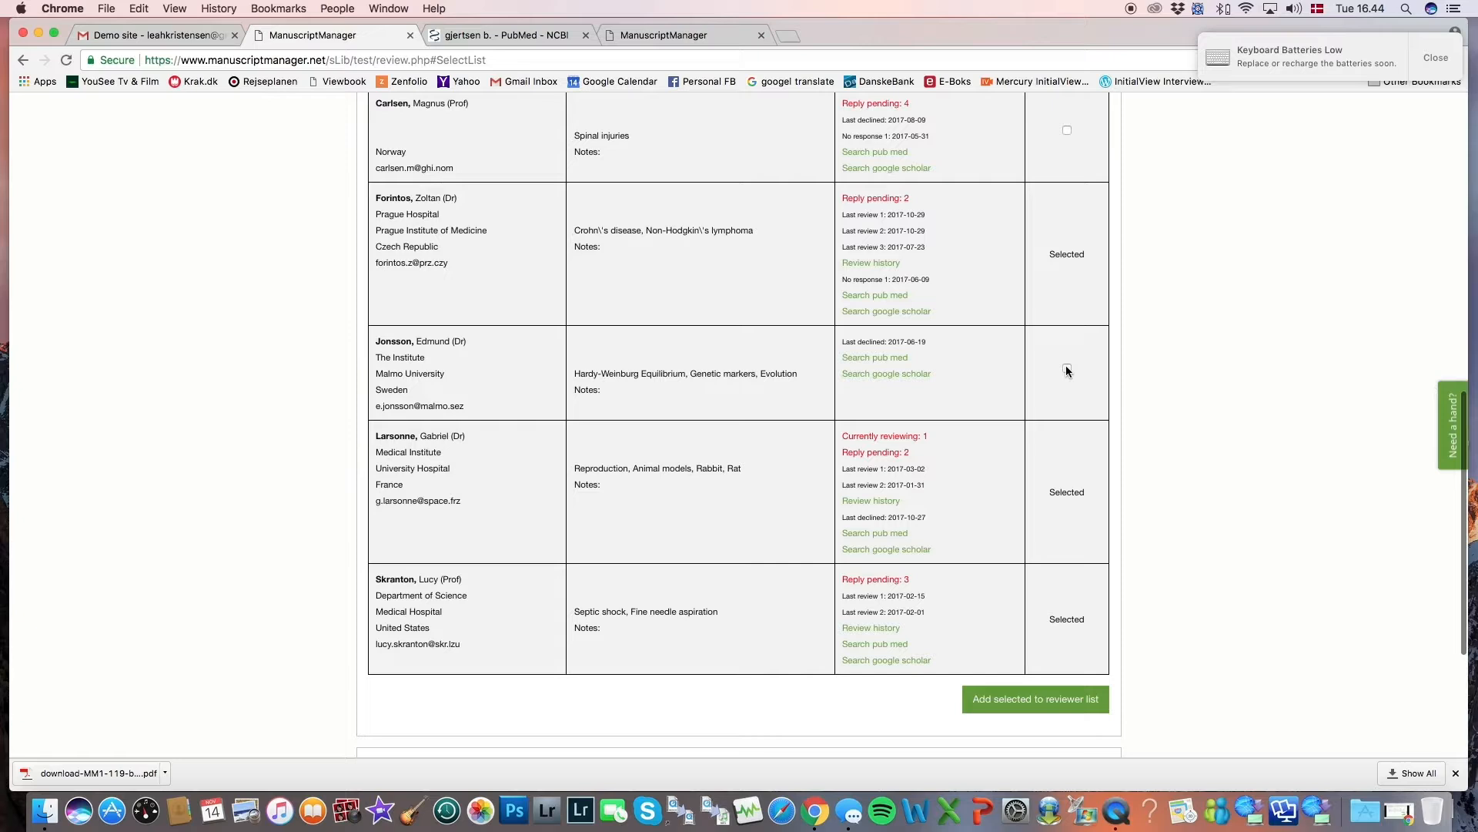
{"action": "scroll", "coordinate": [1057, 157], "scroll_direction": "up", "scroll_amount": 3}
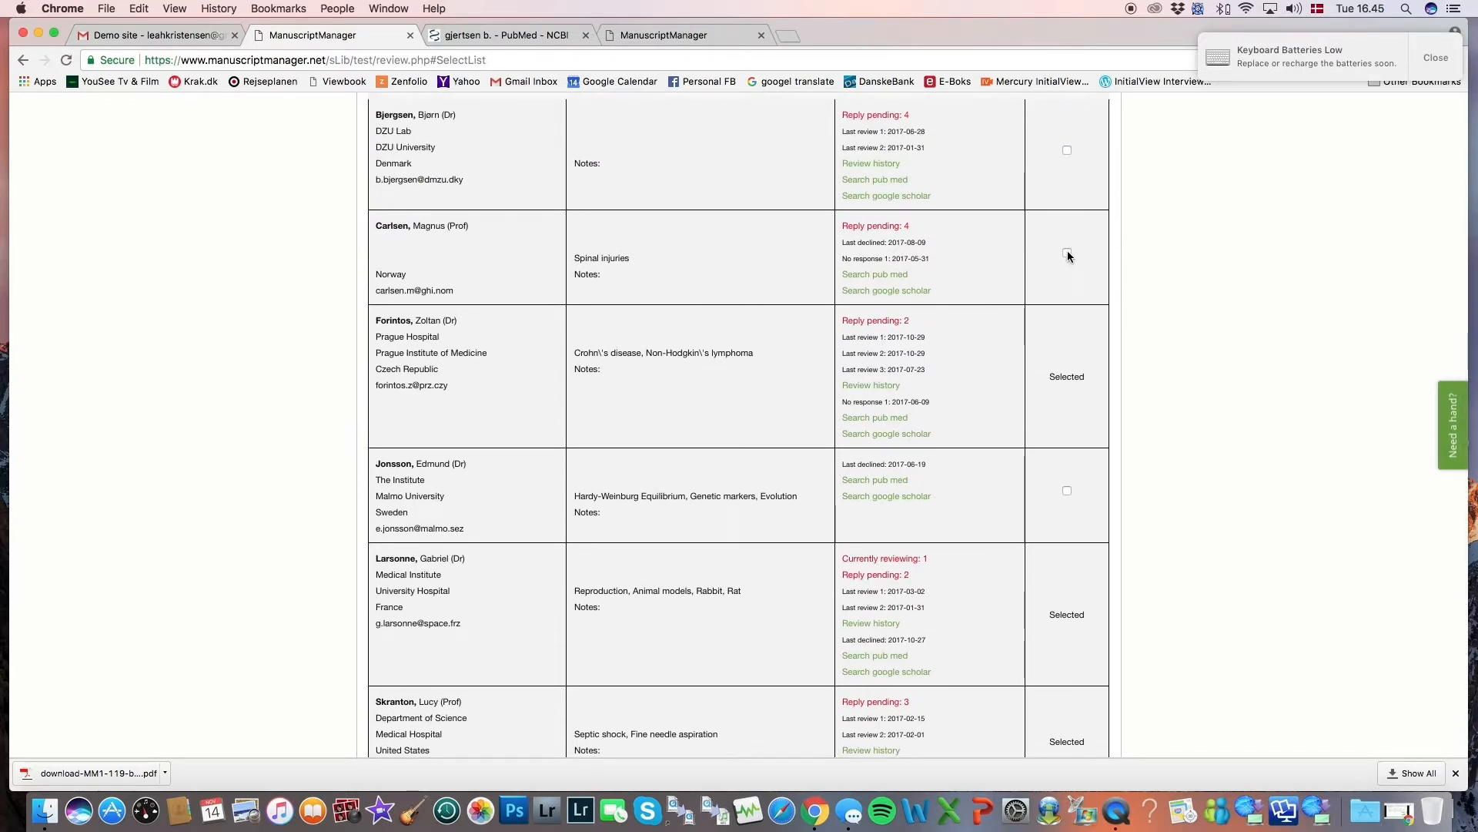
Step: Add the reviewer from Norway to the reviewer list and look over the list
{"action": "left_click", "coordinate": [1067, 254]}
{"action": "scroll", "coordinate": [1073, 422], "scroll_direction": "down", "scroll_amount": 7}
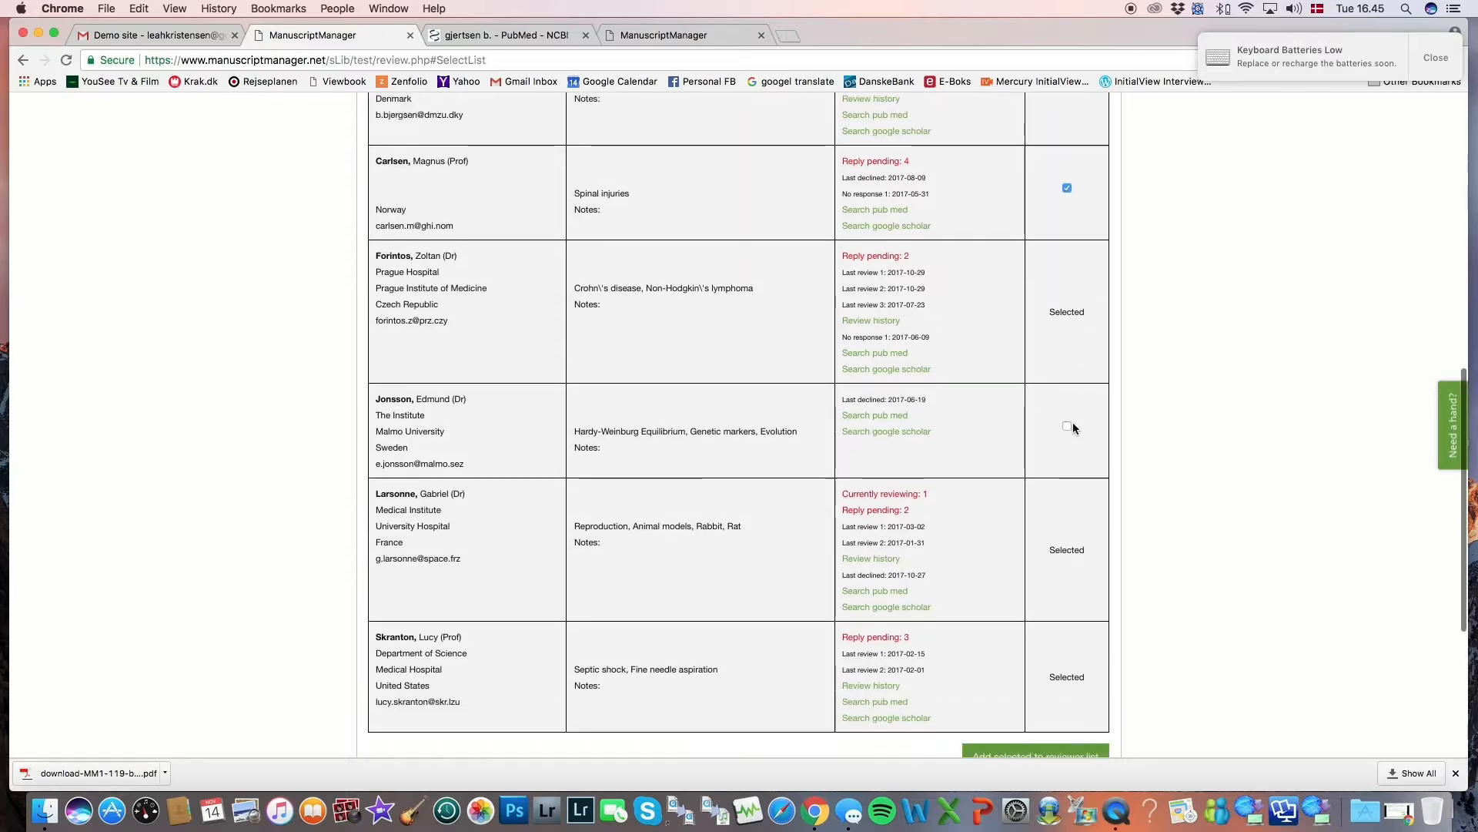
{"action": "left_click", "coordinate": [1034, 517]}
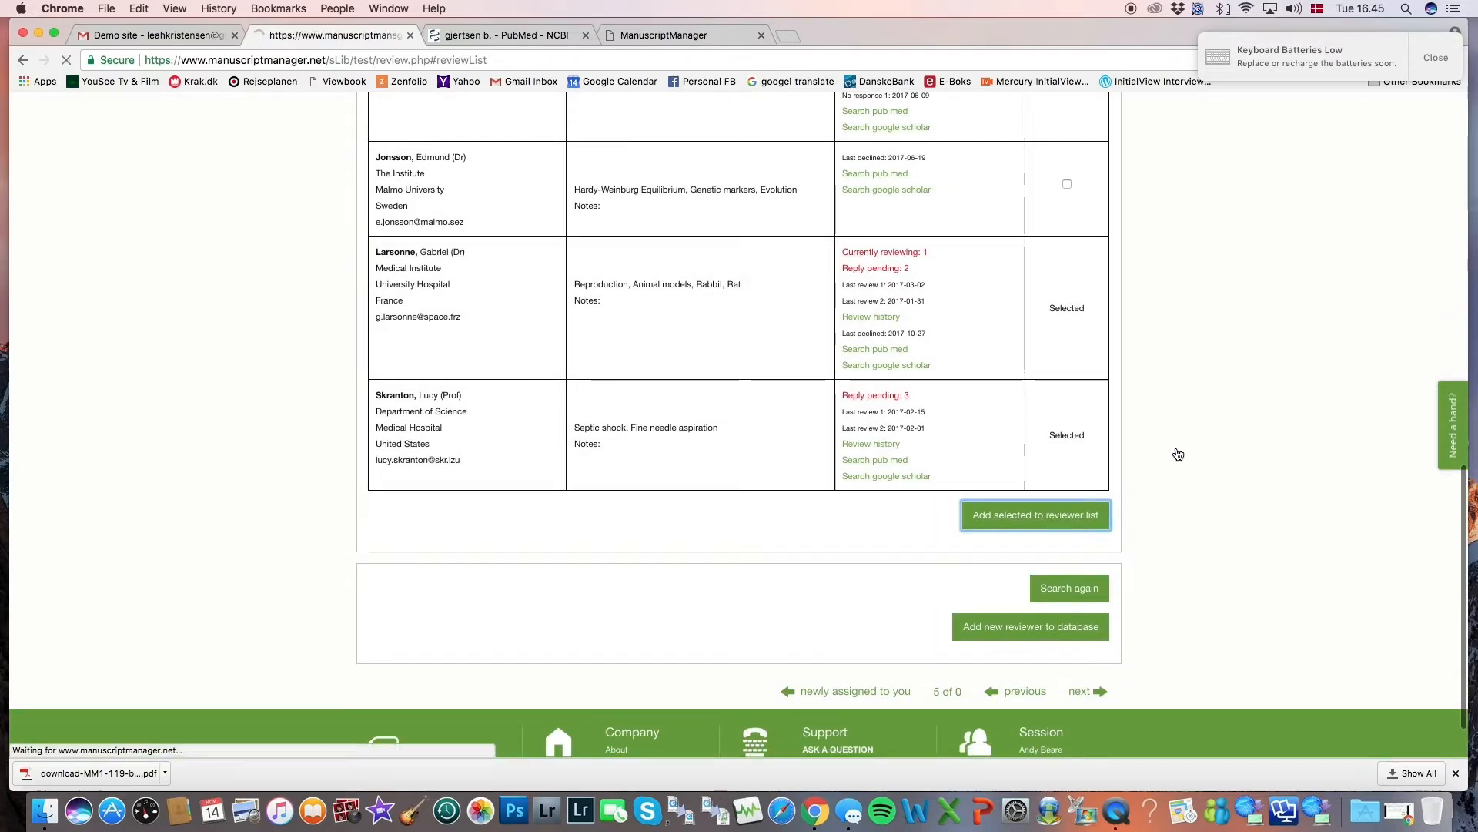
{"action": "scroll", "coordinate": [1287, 275], "scroll_direction": "down", "scroll_amount": 2}
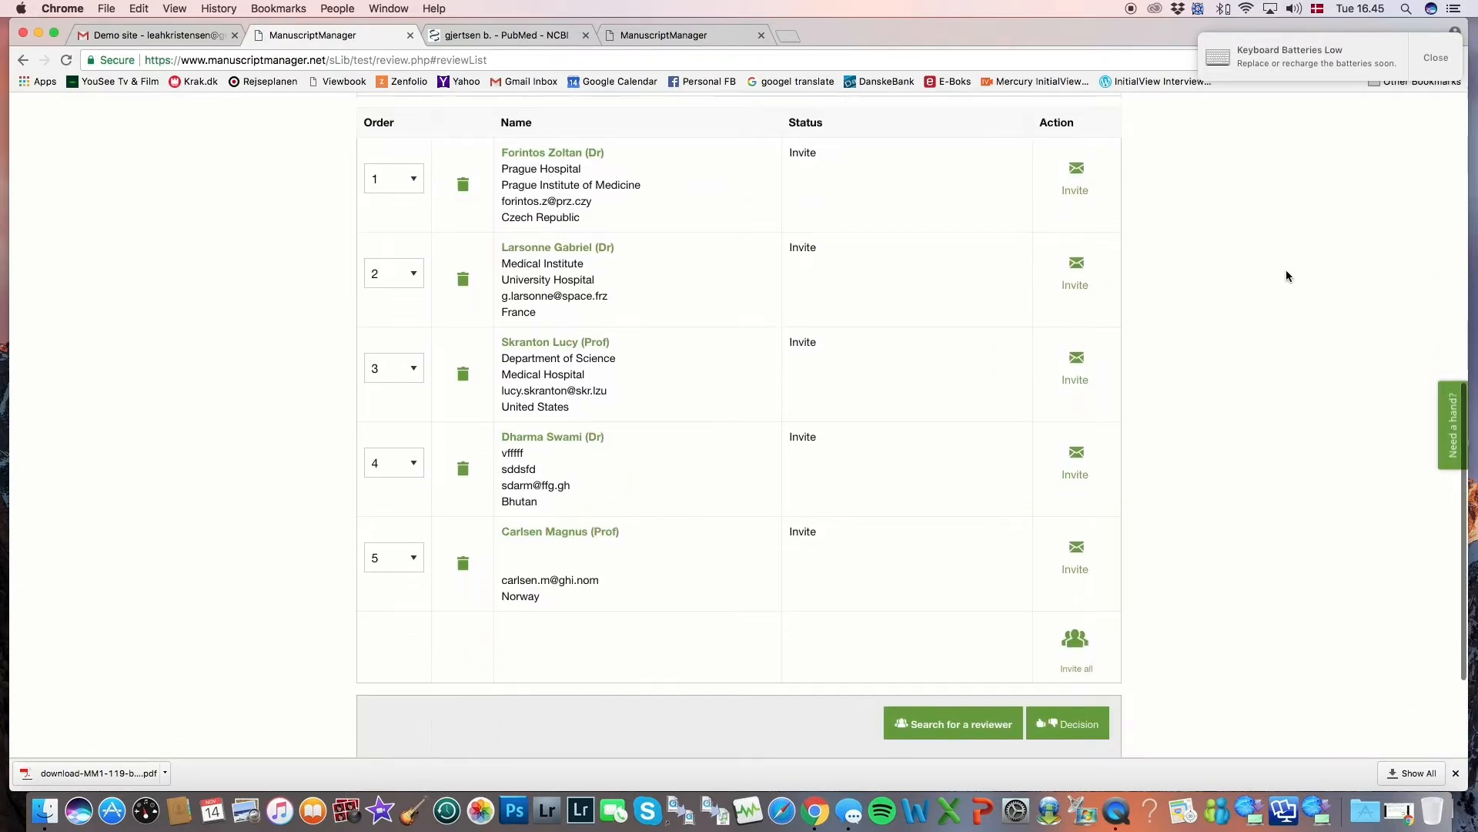
{"action": "scroll", "coordinate": [1287, 275], "scroll_direction": "up", "scroll_amount": 1}
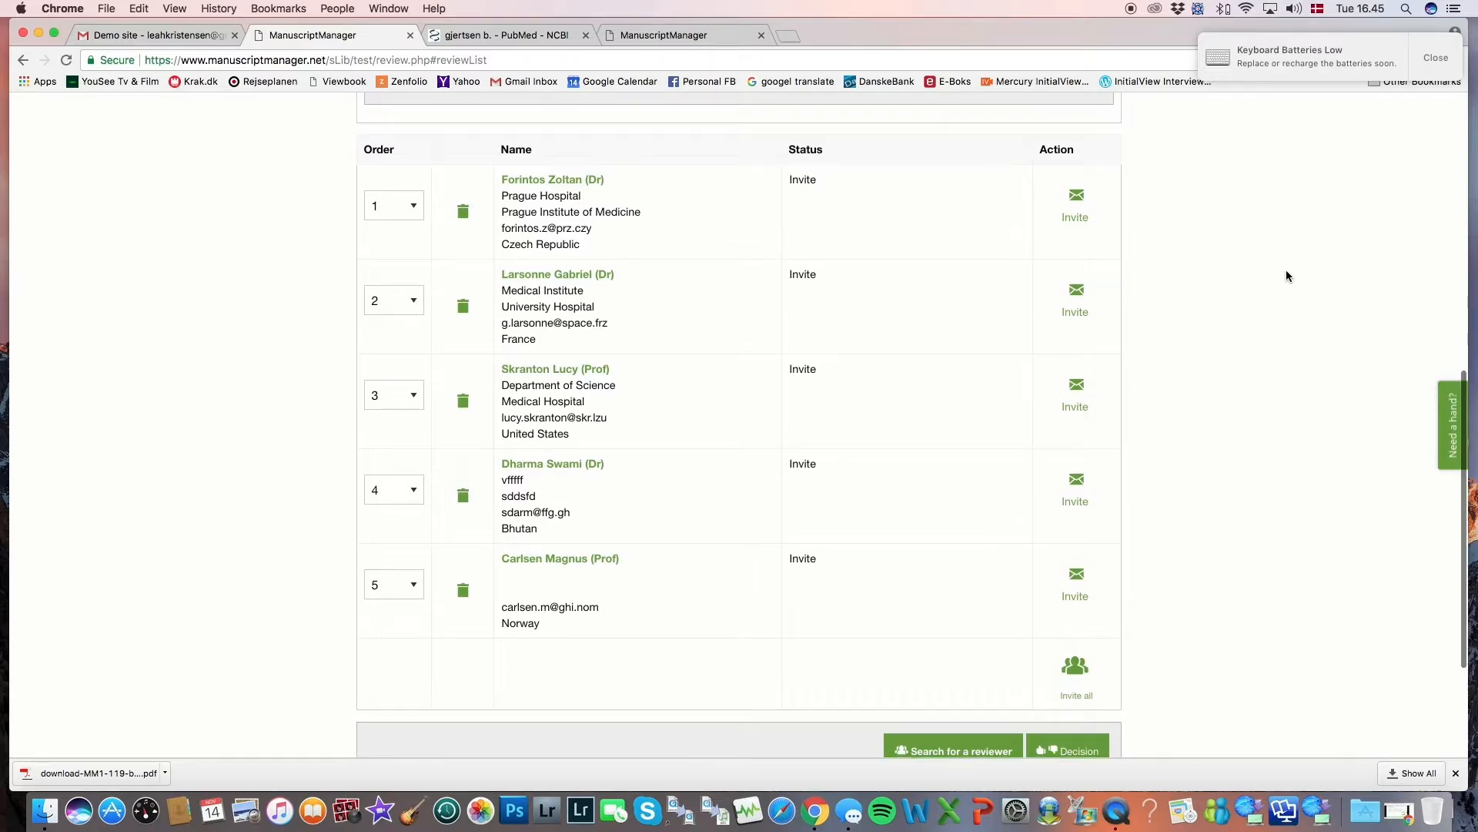
{"action": "scroll", "coordinate": [1286, 276], "scroll_direction": "down", "scroll_amount": 1}
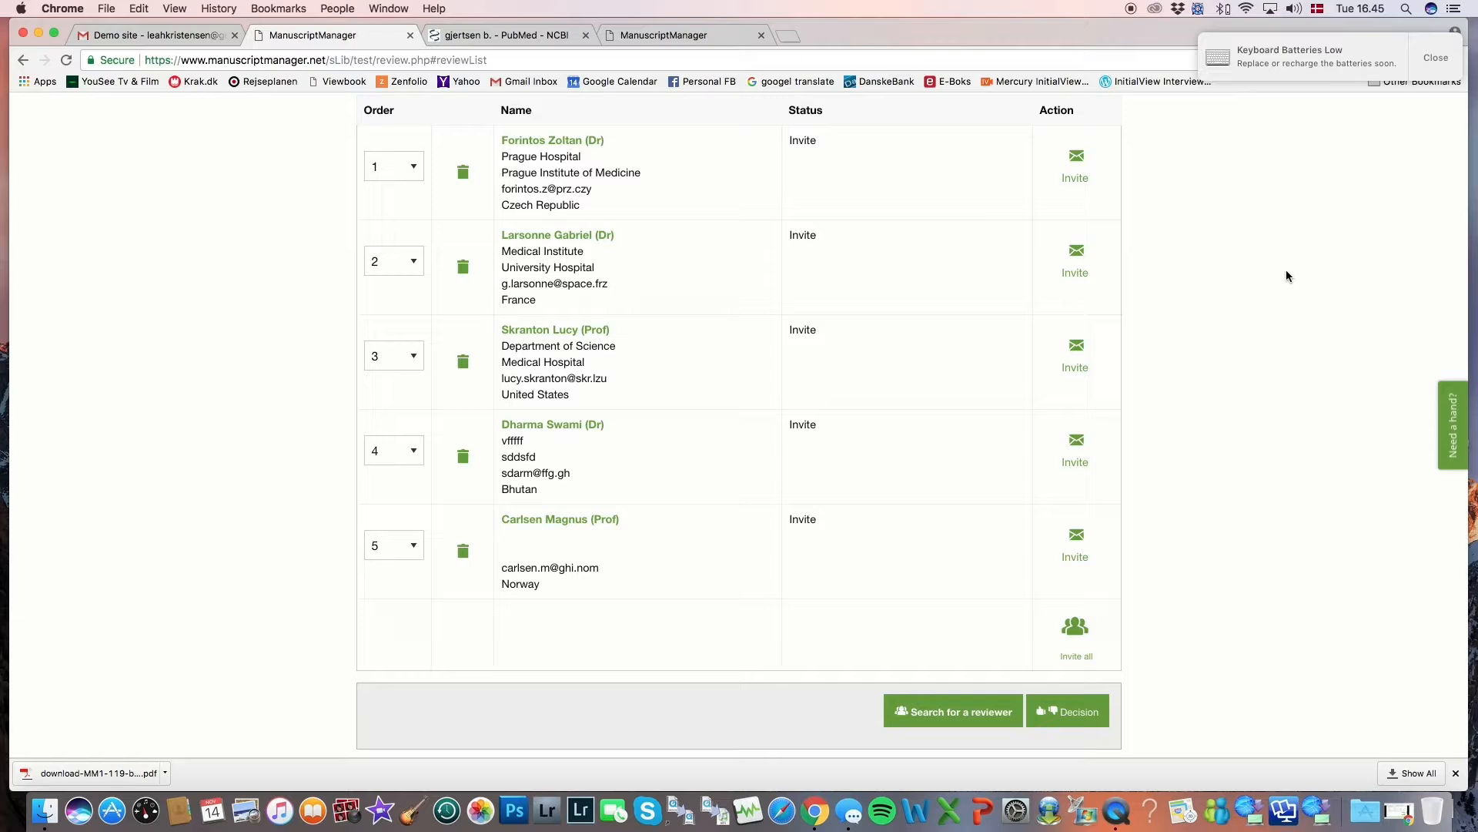
{"action": "scroll", "coordinate": [1286, 271], "scroll_direction": "up", "scroll_amount": 2}
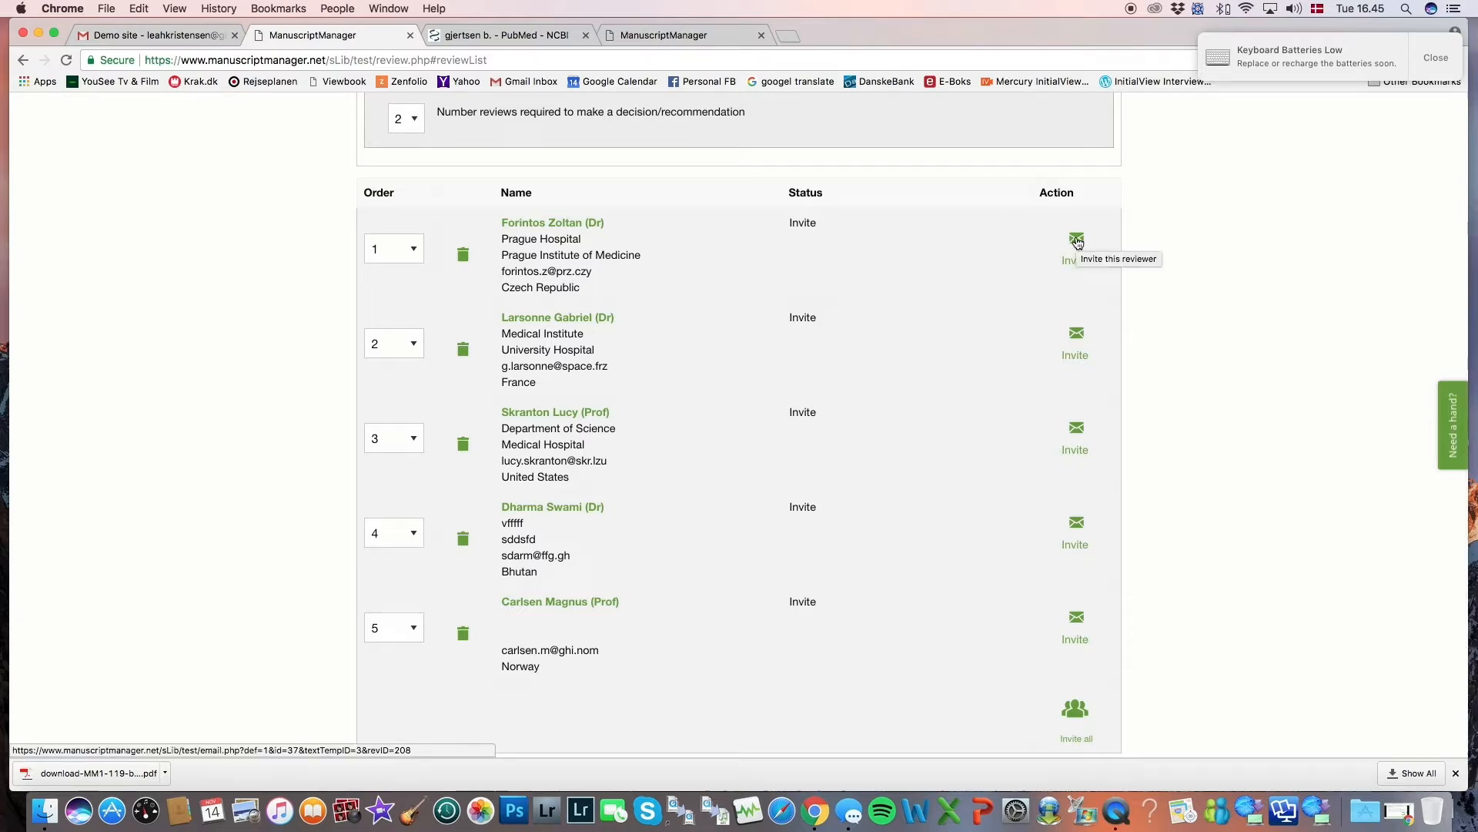
Step: Open the invitation email for the first reviewer in the list and read through its recipients, title and message
{"action": "left_click", "coordinate": [1076, 240]}
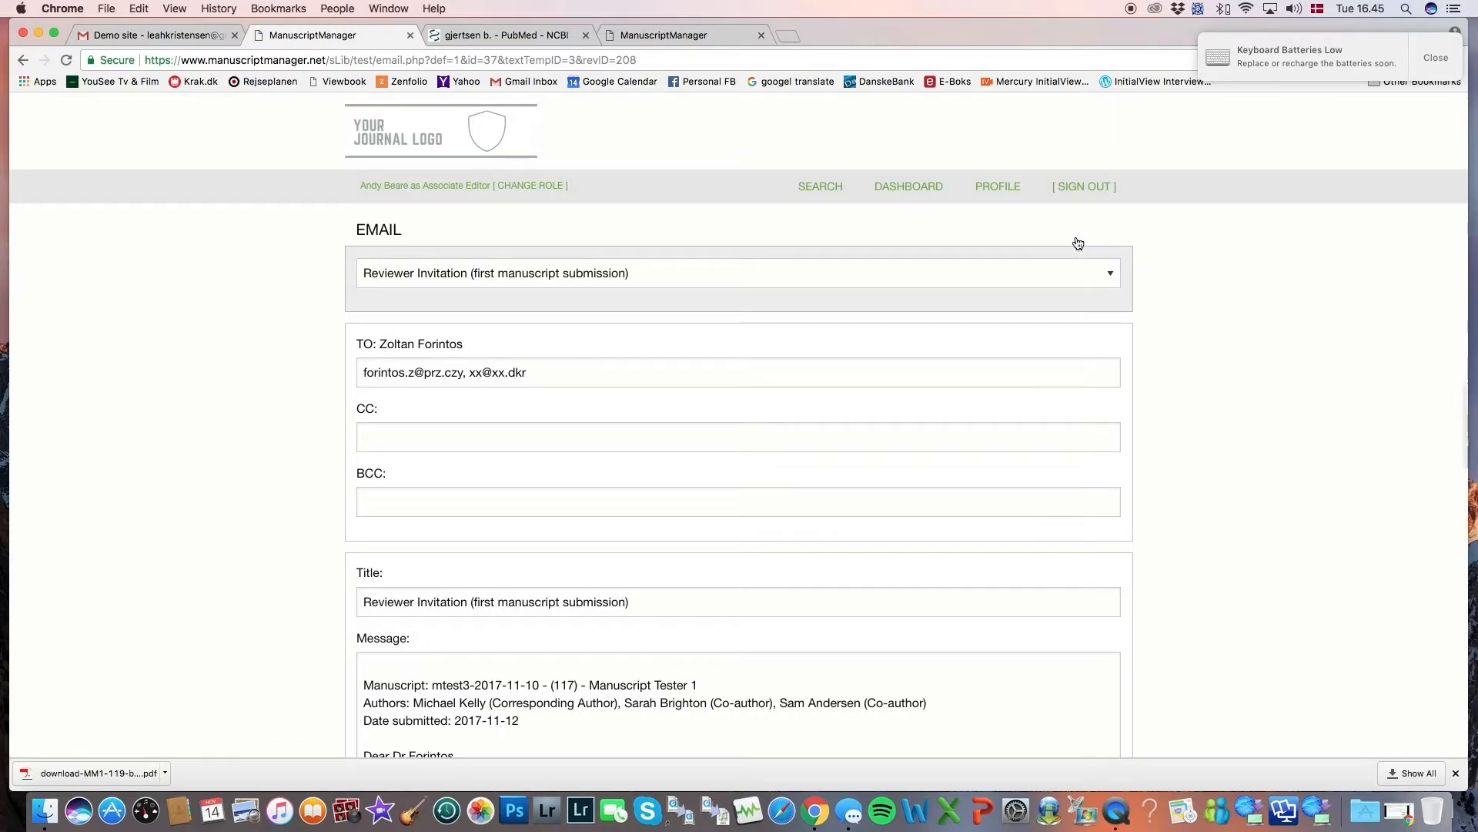
{"action": "scroll", "coordinate": [1232, 241], "scroll_direction": "down", "scroll_amount": 2}
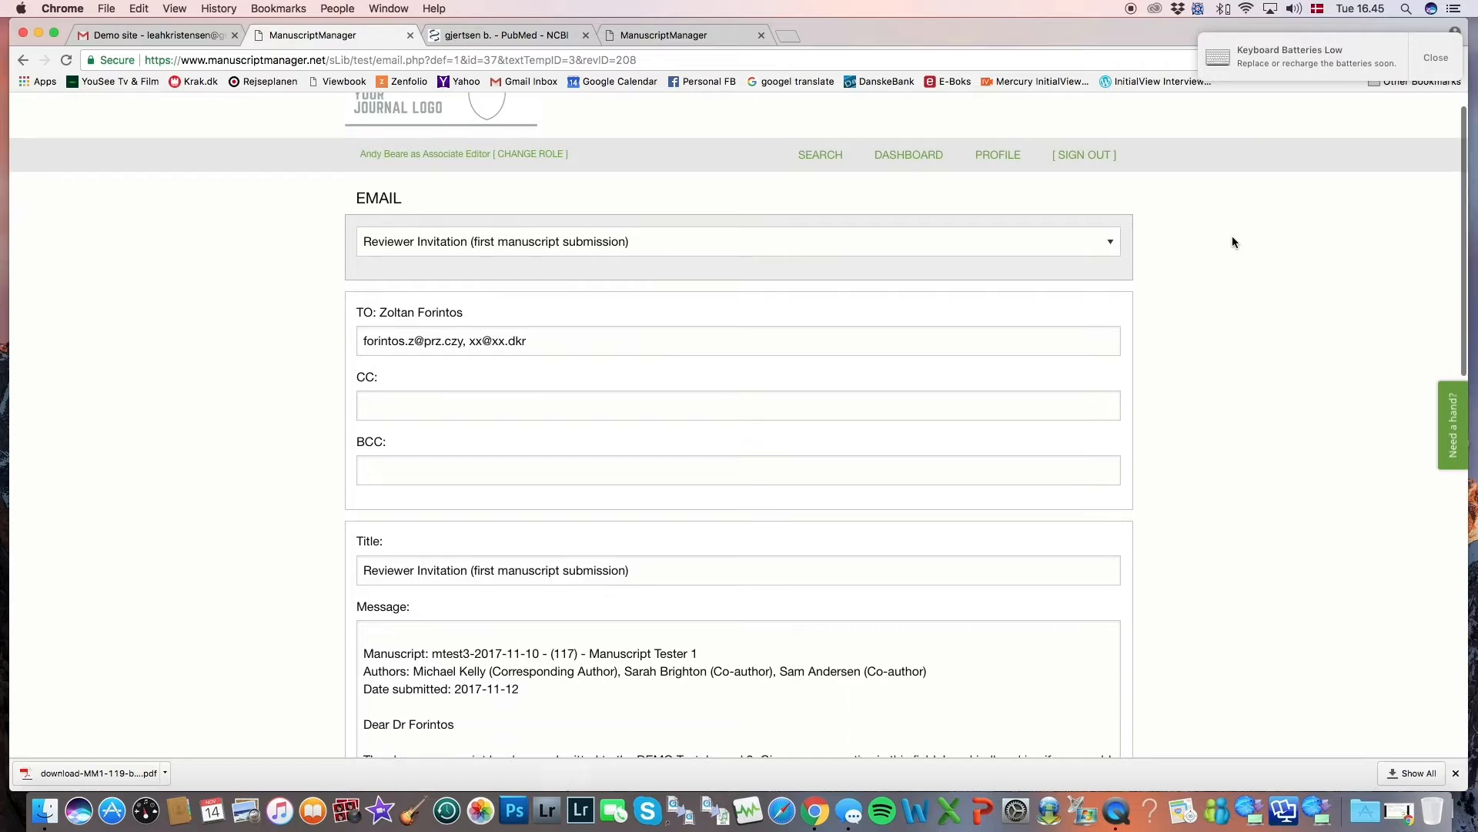
{"action": "scroll", "coordinate": [1232, 241], "scroll_direction": "down", "scroll_amount": 2}
{"action": "scroll", "coordinate": [1232, 241], "scroll_direction": "down", "scroll_amount": 1}
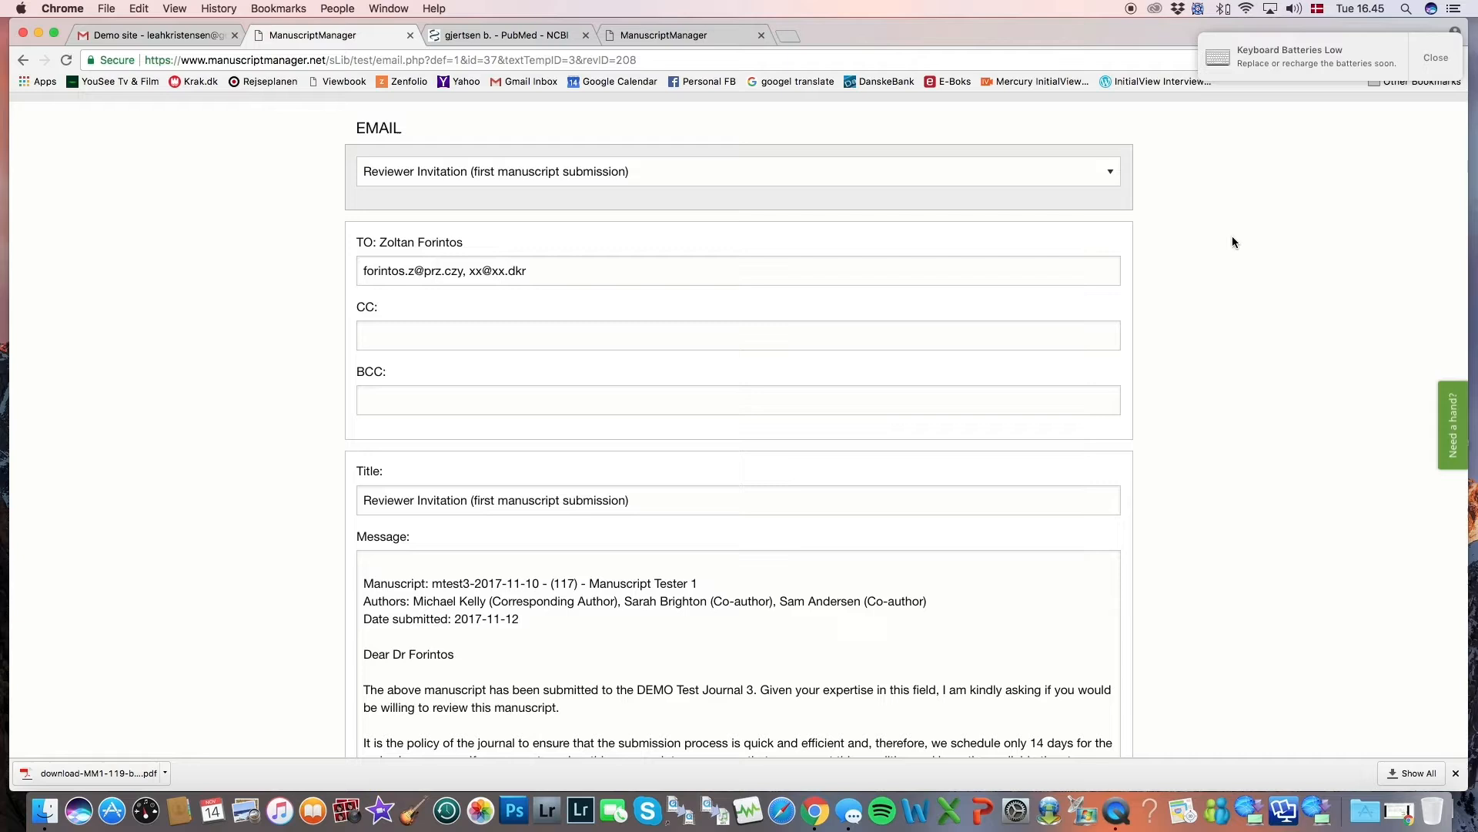
{"action": "scroll", "coordinate": [1232, 236], "scroll_direction": "down", "scroll_amount": 1}
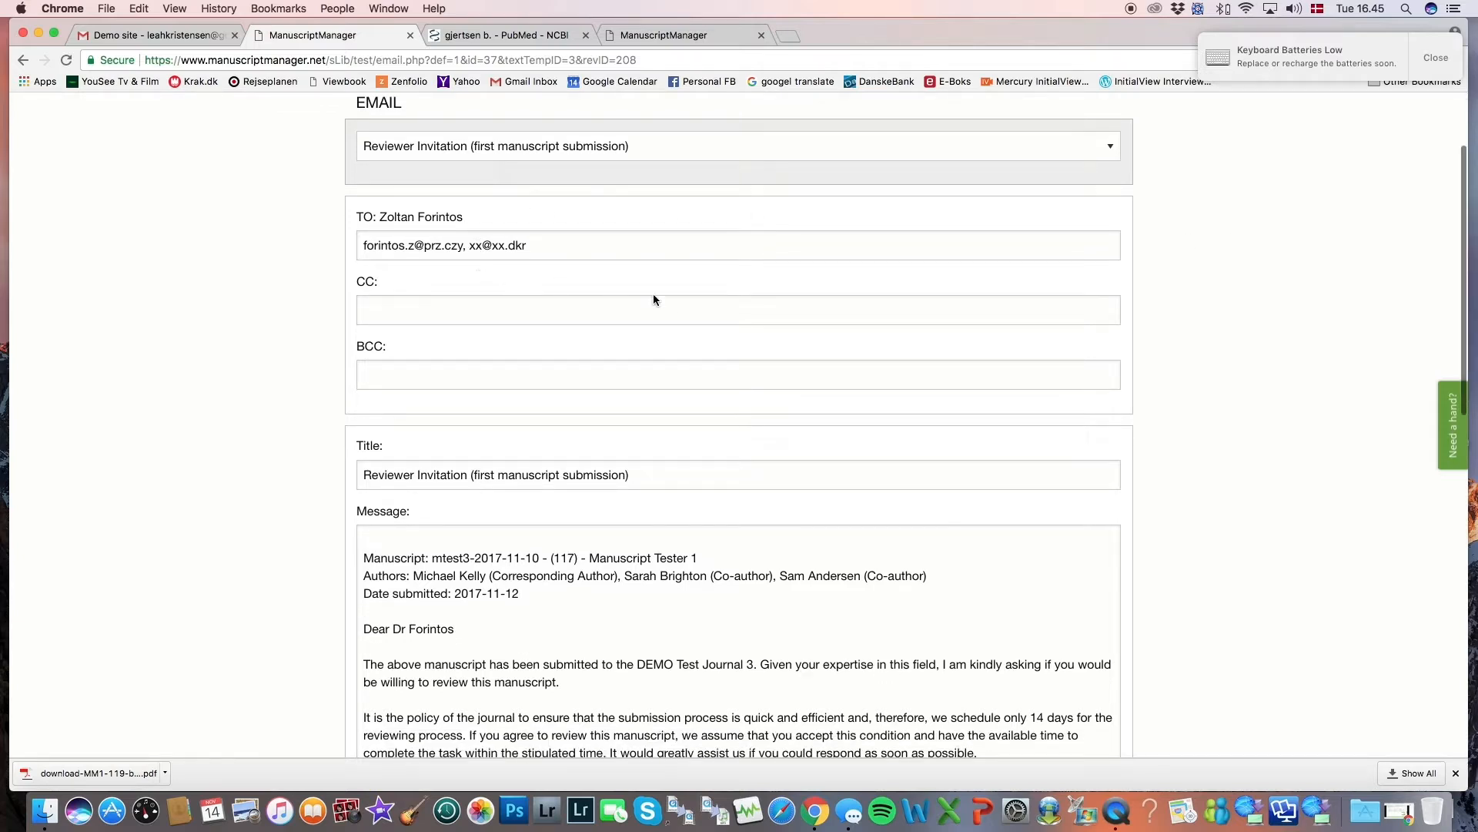
{"action": "scroll", "coordinate": [680, 316], "scroll_direction": "down", "scroll_amount": 4}
{"action": "scroll", "coordinate": [680, 317], "scroll_direction": "down", "scroll_amount": 5}
{"action": "scroll", "coordinate": [753, 390], "scroll_direction": "down", "scroll_amount": 5}
{"action": "scroll", "coordinate": [753, 391], "scroll_direction": "up", "scroll_amount": 2}
{"action": "scroll", "coordinate": [753, 391], "scroll_direction": "up", "scroll_amount": 5}
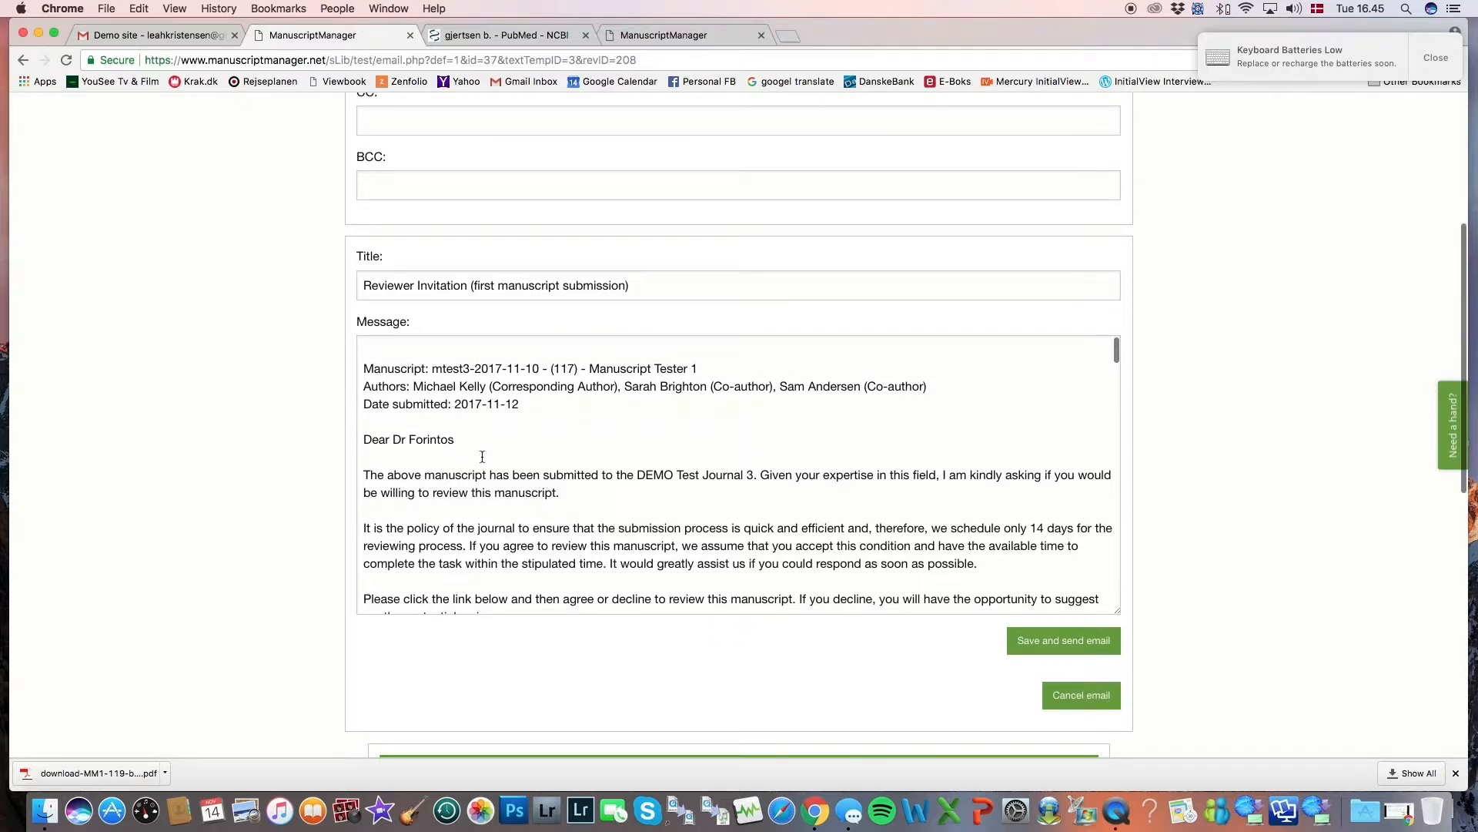
Step: Replace the title and surname in the message's greeting with the reviewer's first name followed by a comma
{"action": "left_click", "coordinate": [506, 544]}
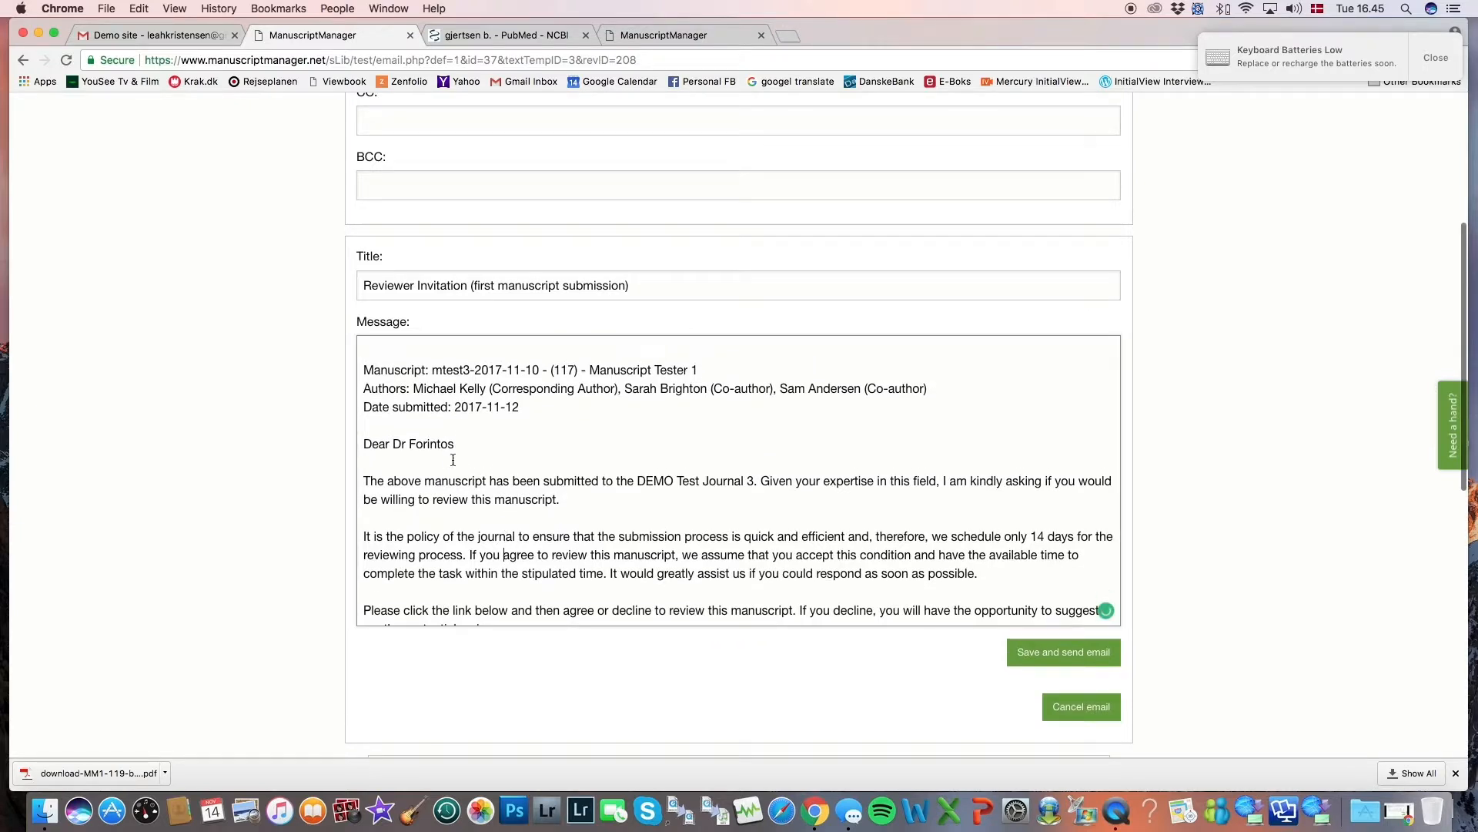
{"action": "left_click", "coordinate": [412, 445]}
{"action": "scroll", "coordinate": [412, 445], "scroll_direction": "up", "scroll_amount": 5}
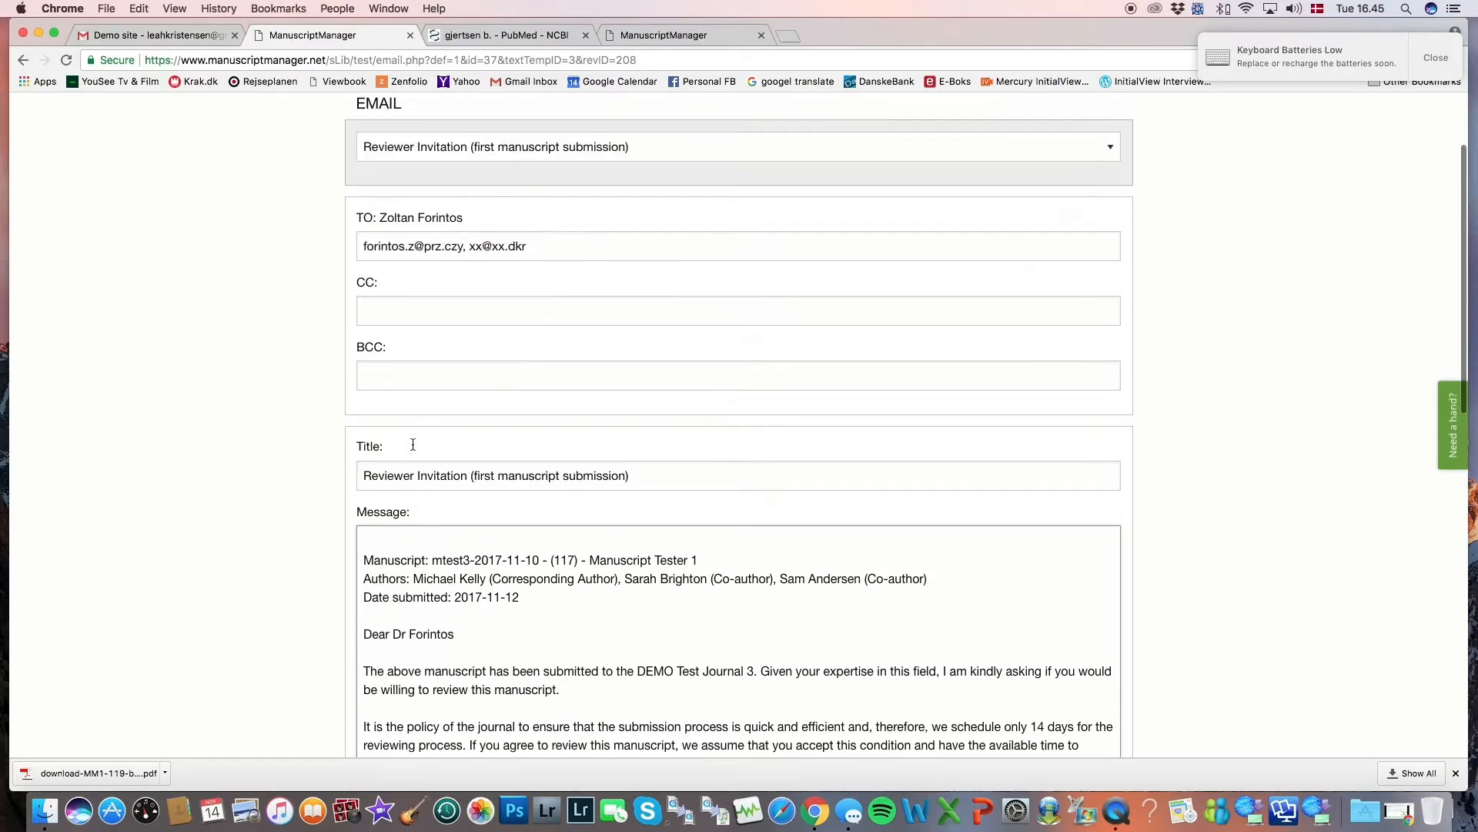
{"action": "scroll", "coordinate": [451, 529], "scroll_direction": "down", "scroll_amount": 8}
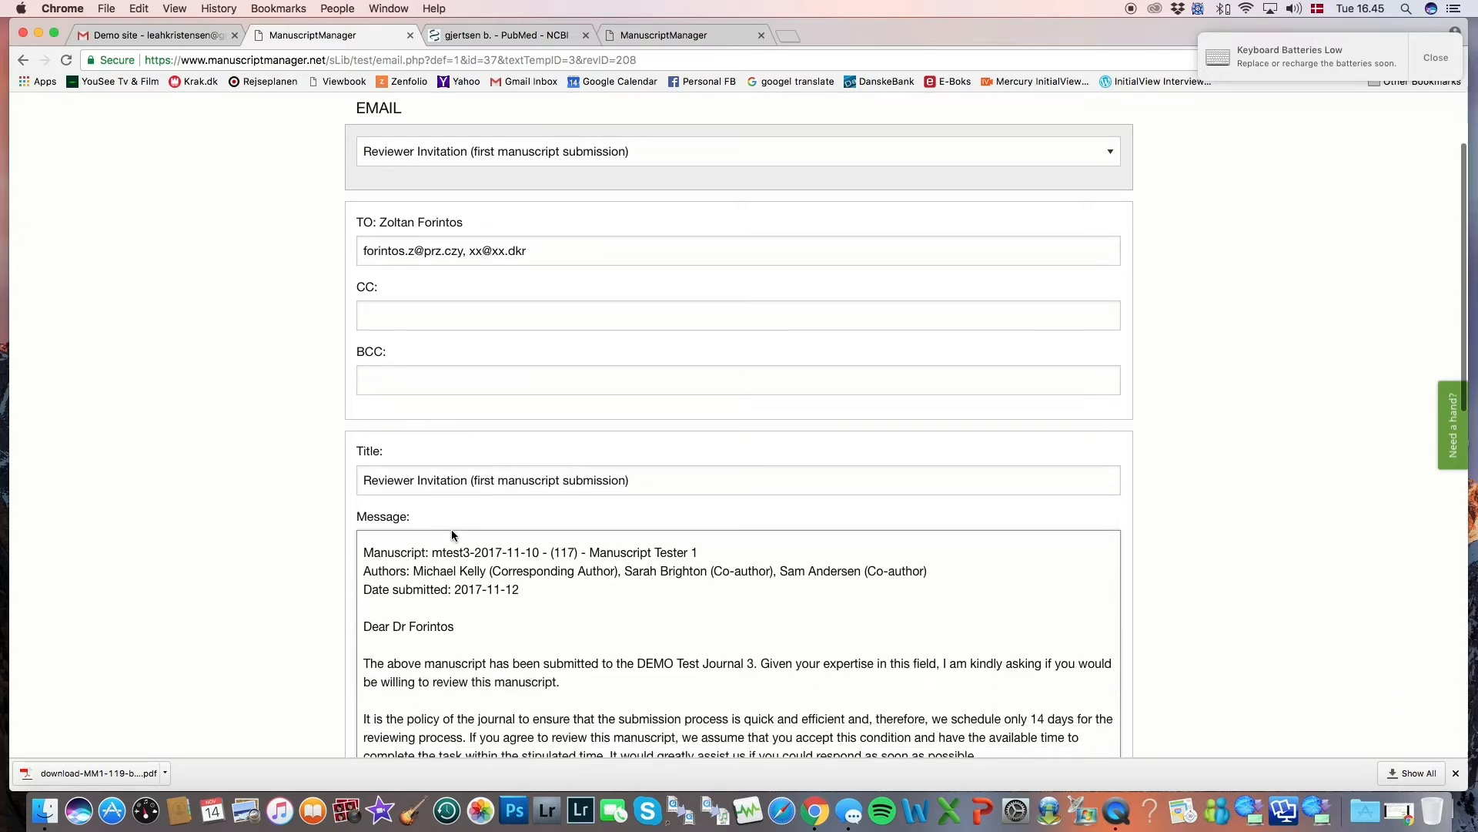
{"action": "scroll", "coordinate": [420, 566], "scroll_direction": "up", "scroll_amount": 1}
{"action": "left_click", "coordinate": [393, 561]}
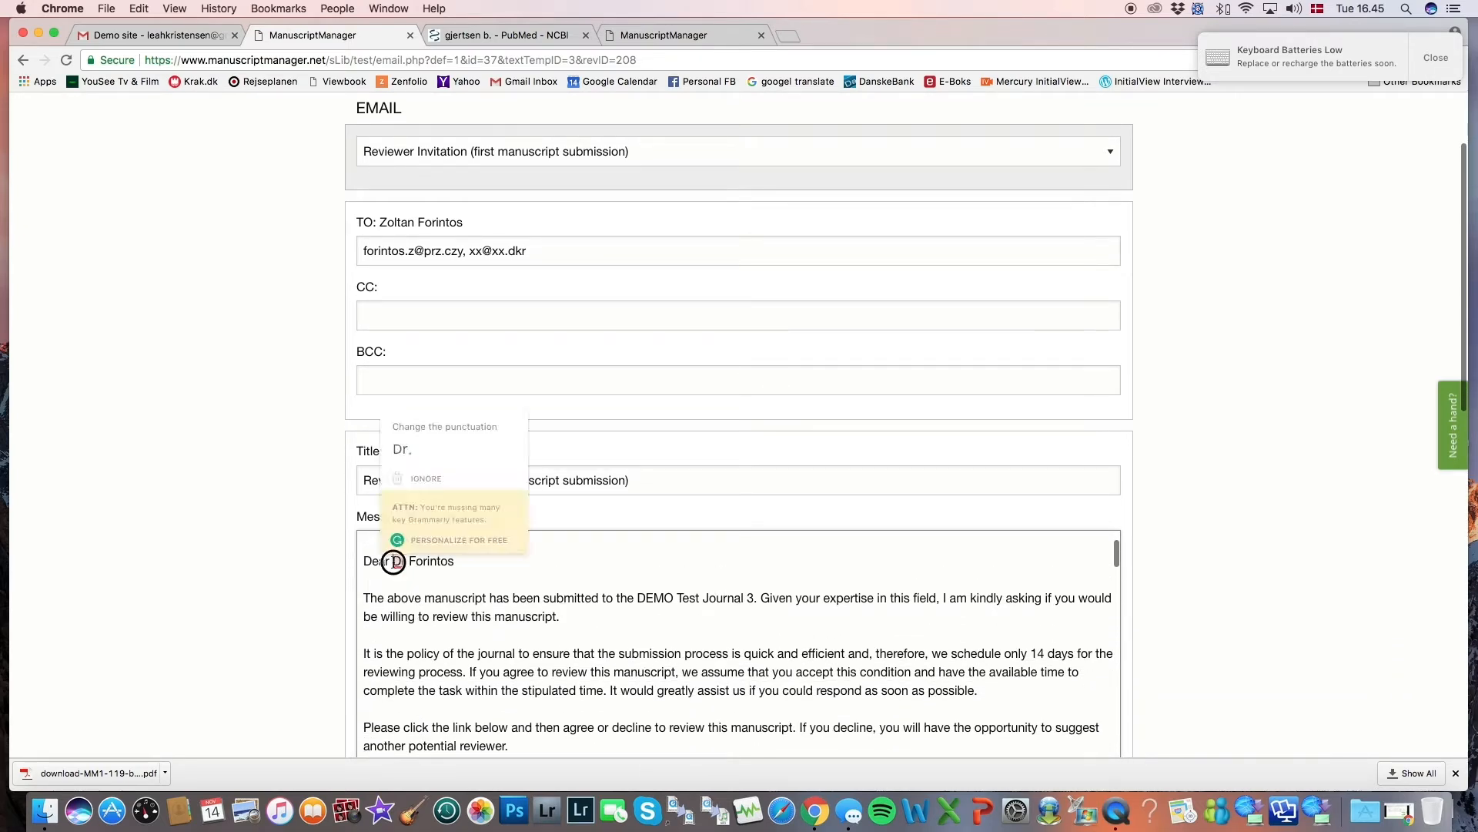
{"action": "left_click_drag", "start_coordinate": [393, 561], "coordinate": [452, 561]}
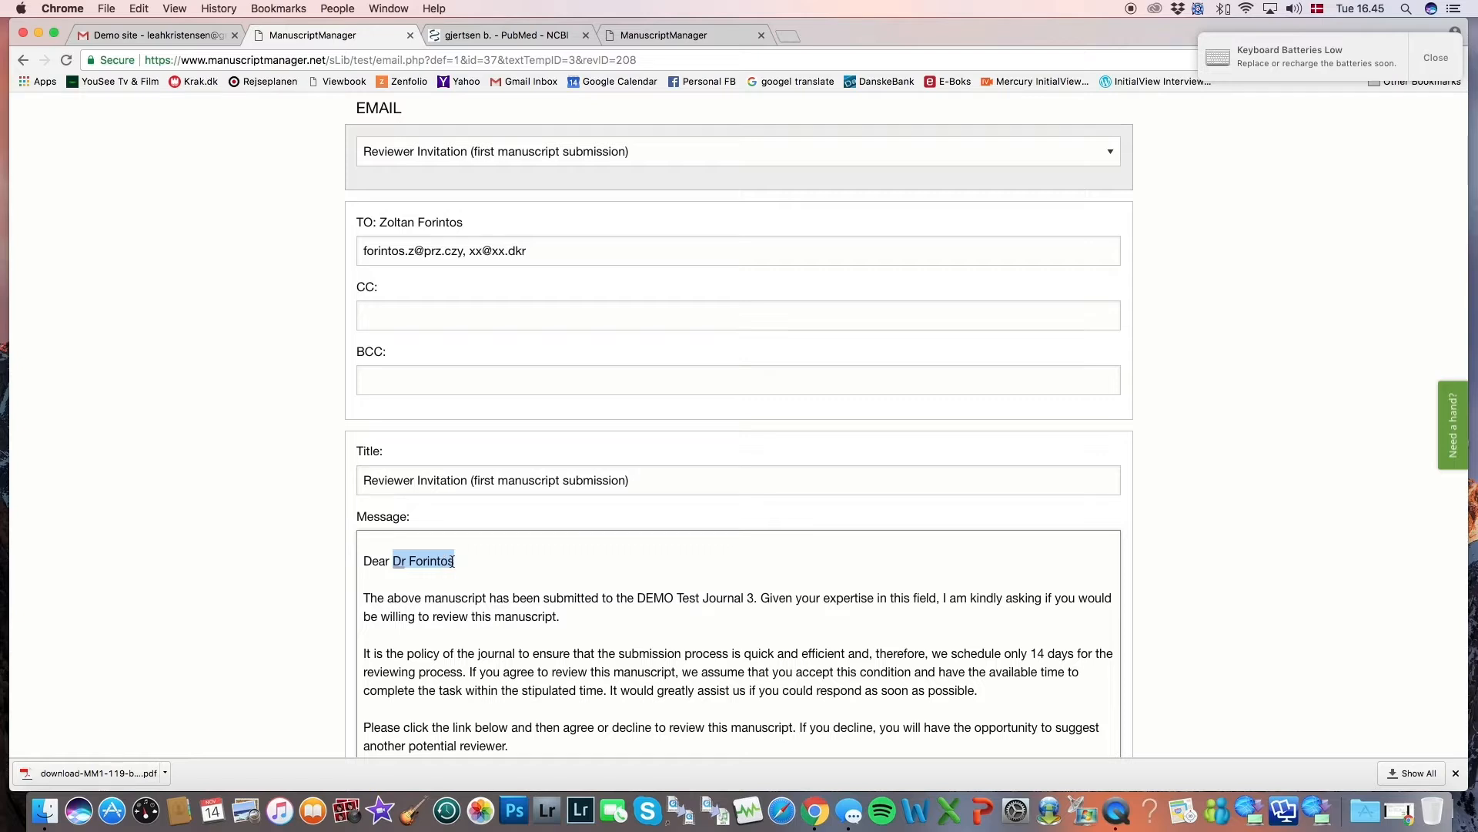
{"action": "type", "text": ">oltan,"}
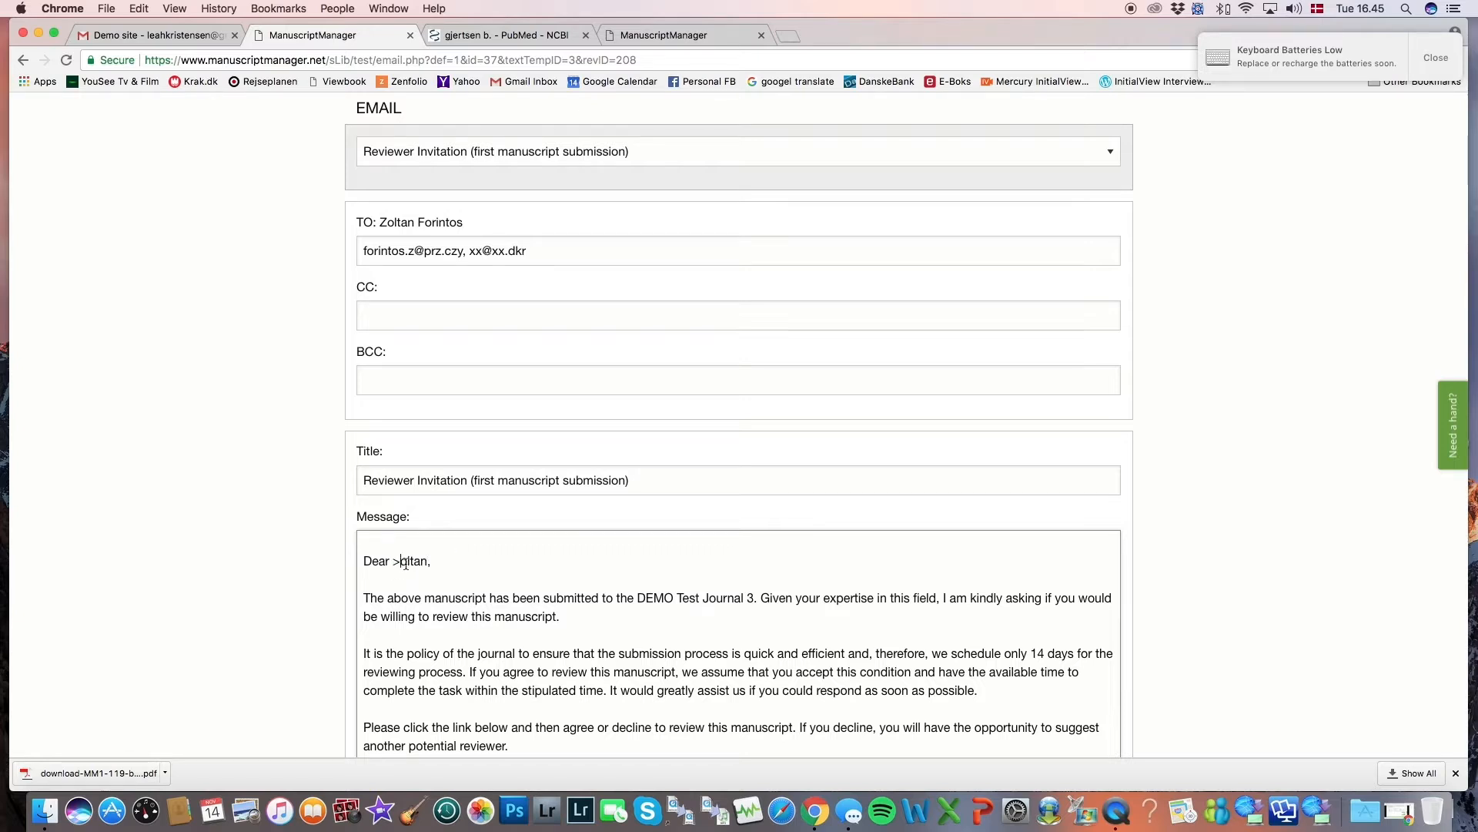
{"action": "key", "text": "BackSpace"}
{"action": "type", "text": "Z"}
Step: Check the rest of the invitation message, send it to the first reviewer, and return to the reviewer list
{"action": "scroll", "coordinate": [611, 534], "scroll_direction": "down", "scroll_amount": 5}
{"action": "scroll", "coordinate": [1356, 481], "scroll_direction": "down", "scroll_amount": 5}
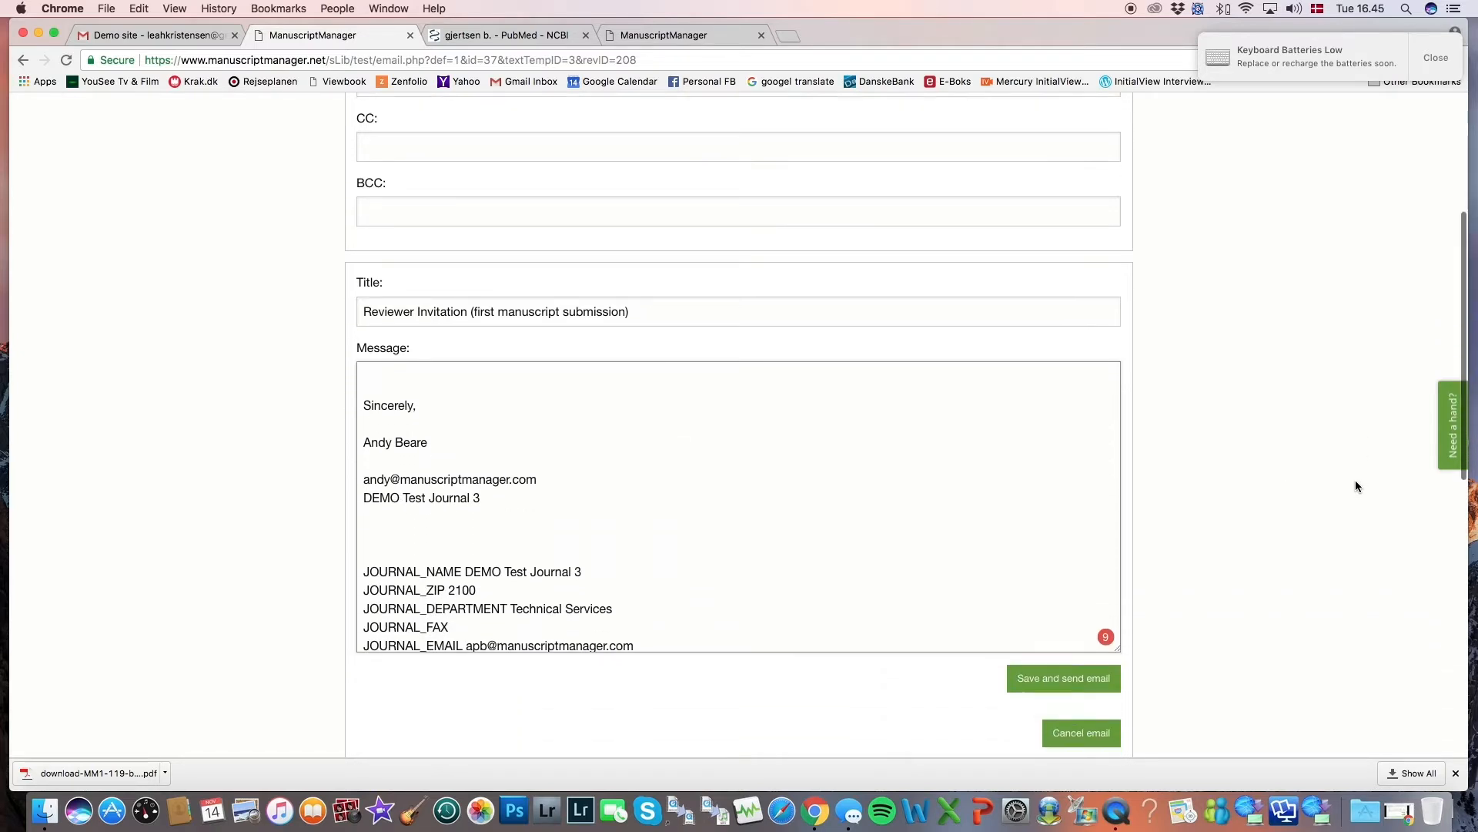
{"action": "scroll", "coordinate": [947, 470], "scroll_direction": "up", "scroll_amount": 2}
{"action": "scroll", "coordinate": [946, 470], "scroll_direction": "up", "scroll_amount": 3}
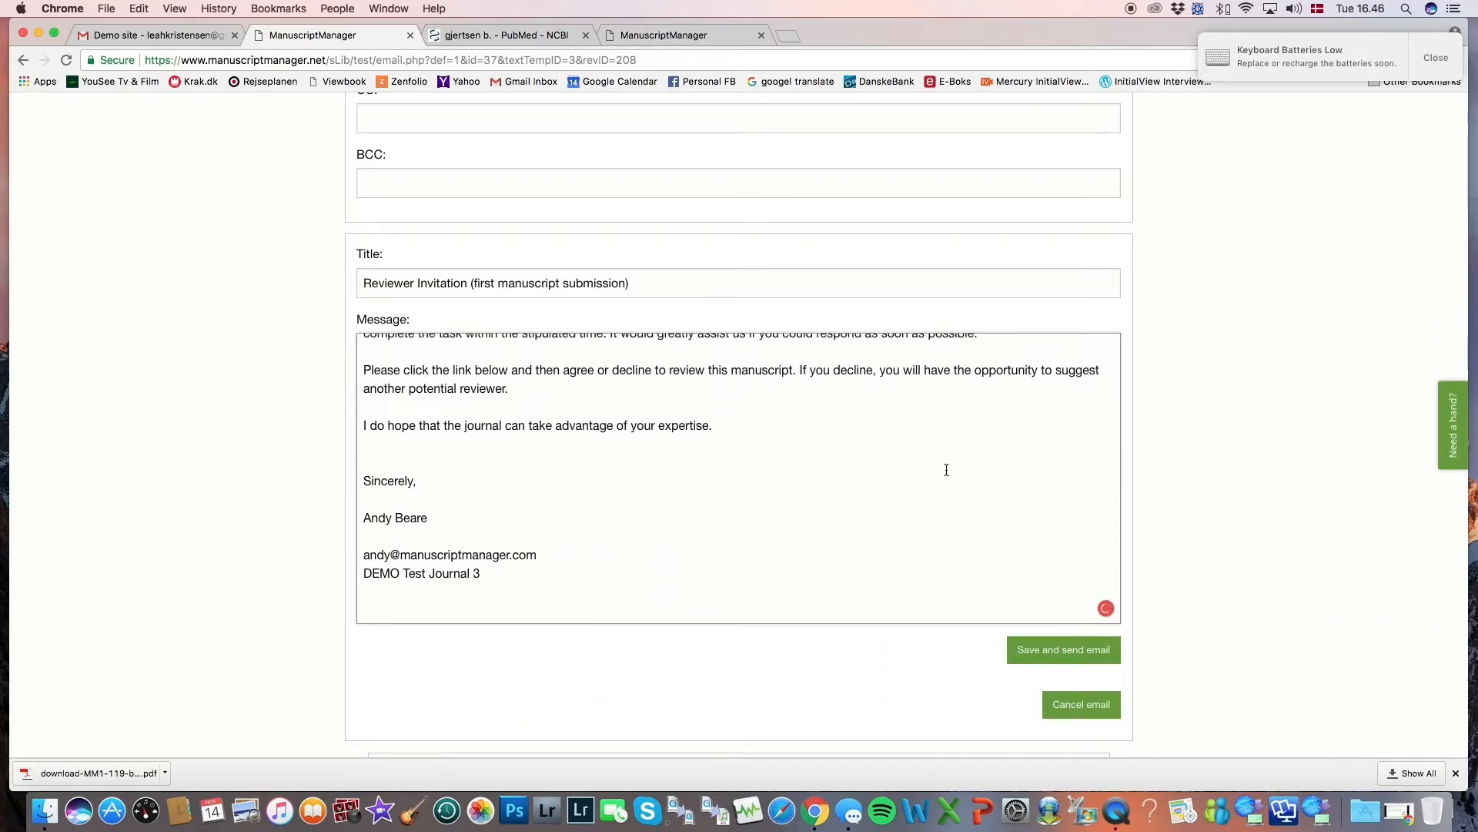
{"action": "scroll", "coordinate": [946, 470], "scroll_direction": "up", "scroll_amount": 3}
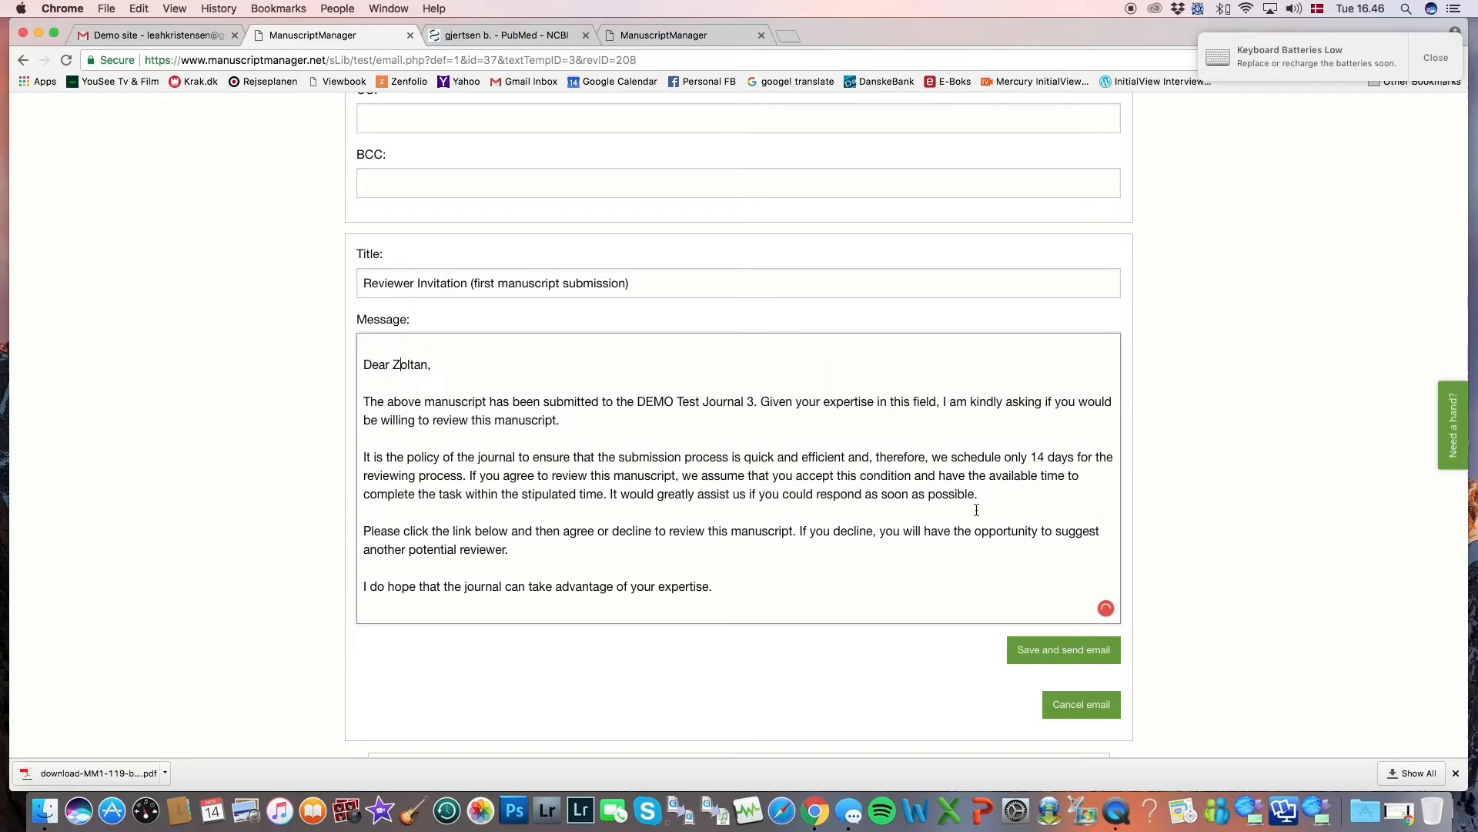
{"action": "left_click", "coordinate": [1067, 654]}
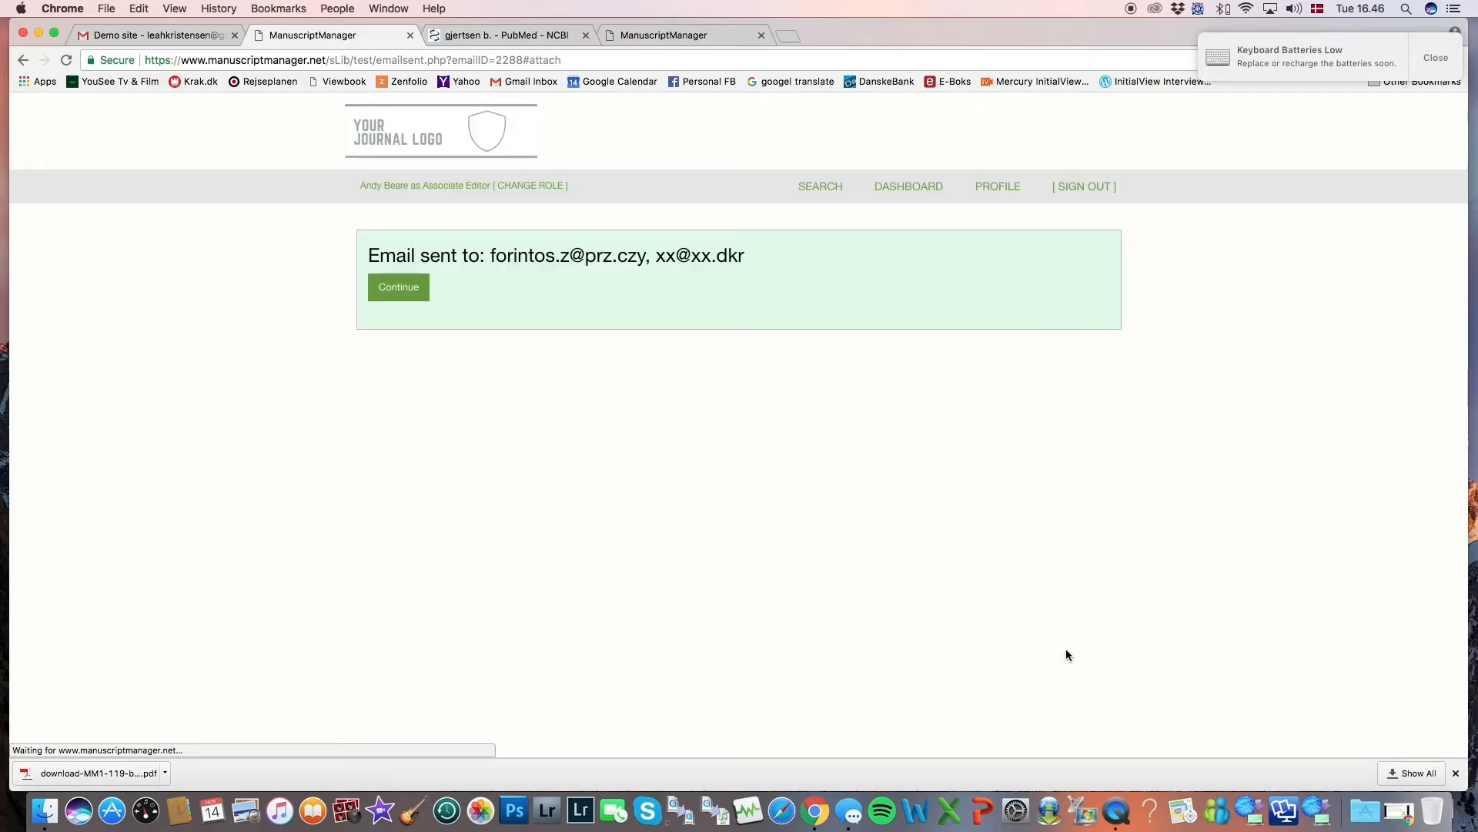
{"action": "left_click", "coordinate": [400, 290]}
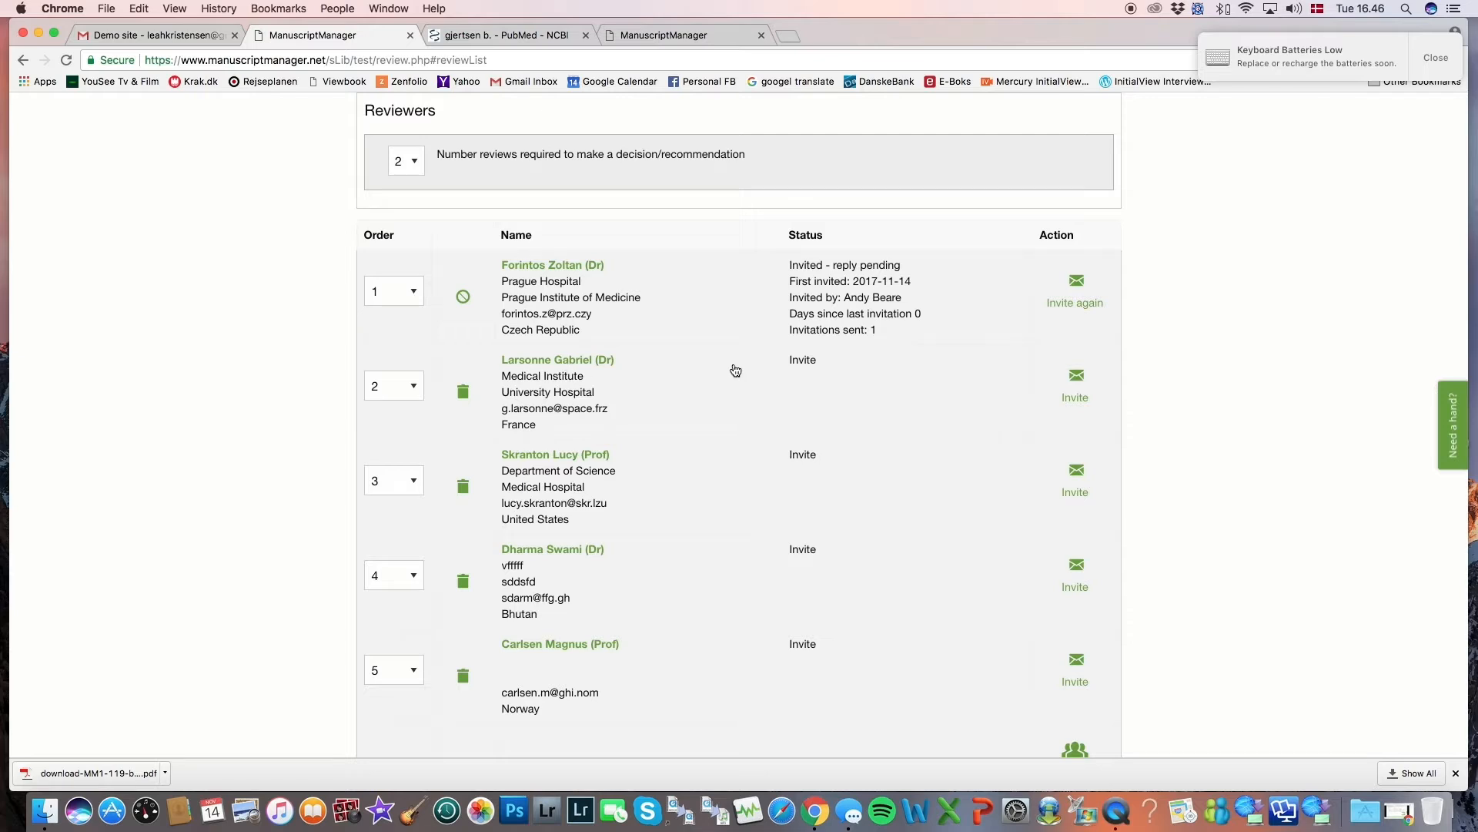
Step: Send the second reviewer the invitation email with its standard text and return to the reviewer list
{"action": "left_click", "coordinate": [1077, 377]}
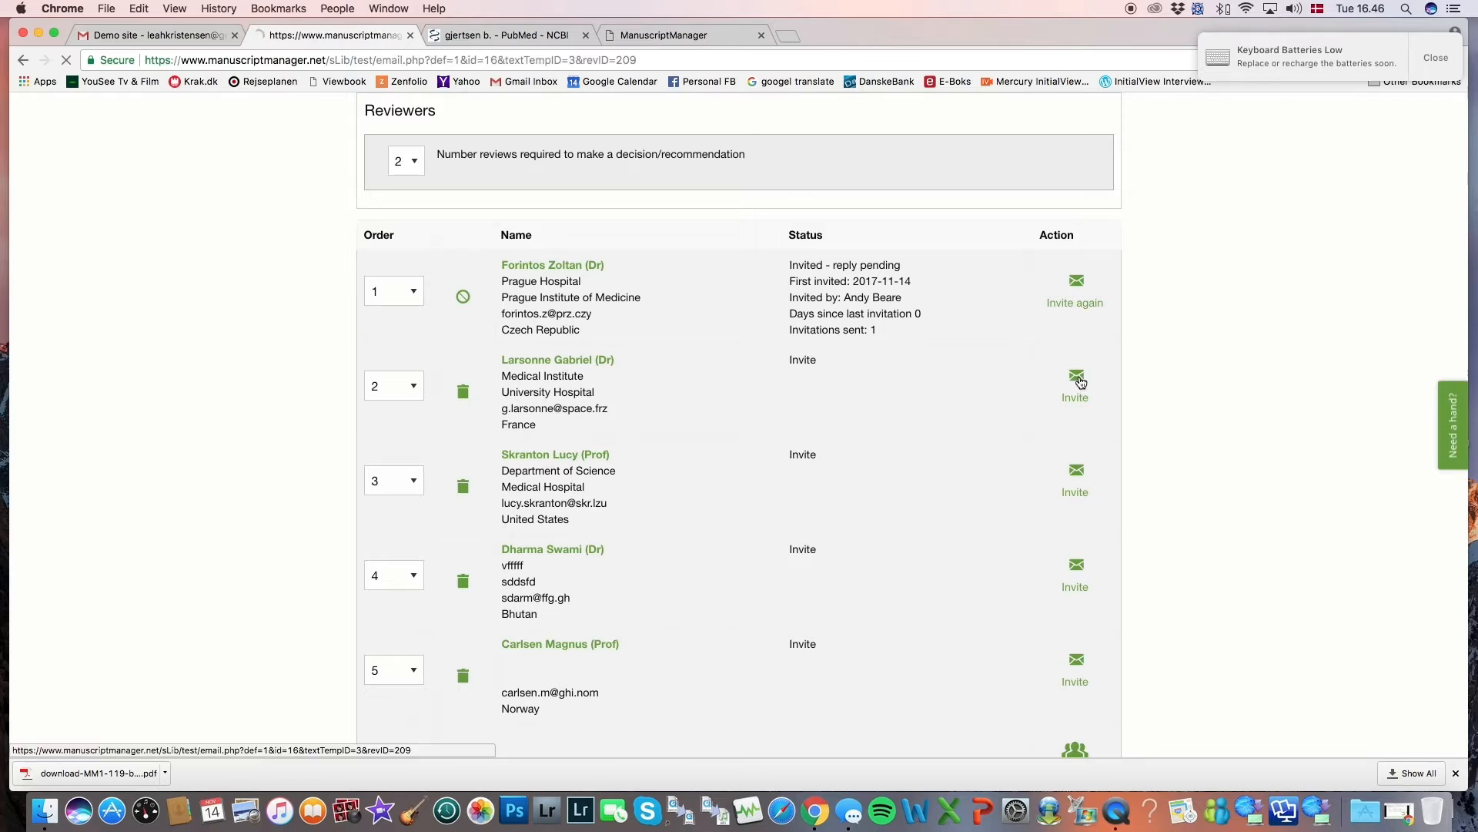
{"action": "scroll", "coordinate": [799, 348], "scroll_direction": "down", "scroll_amount": 8}
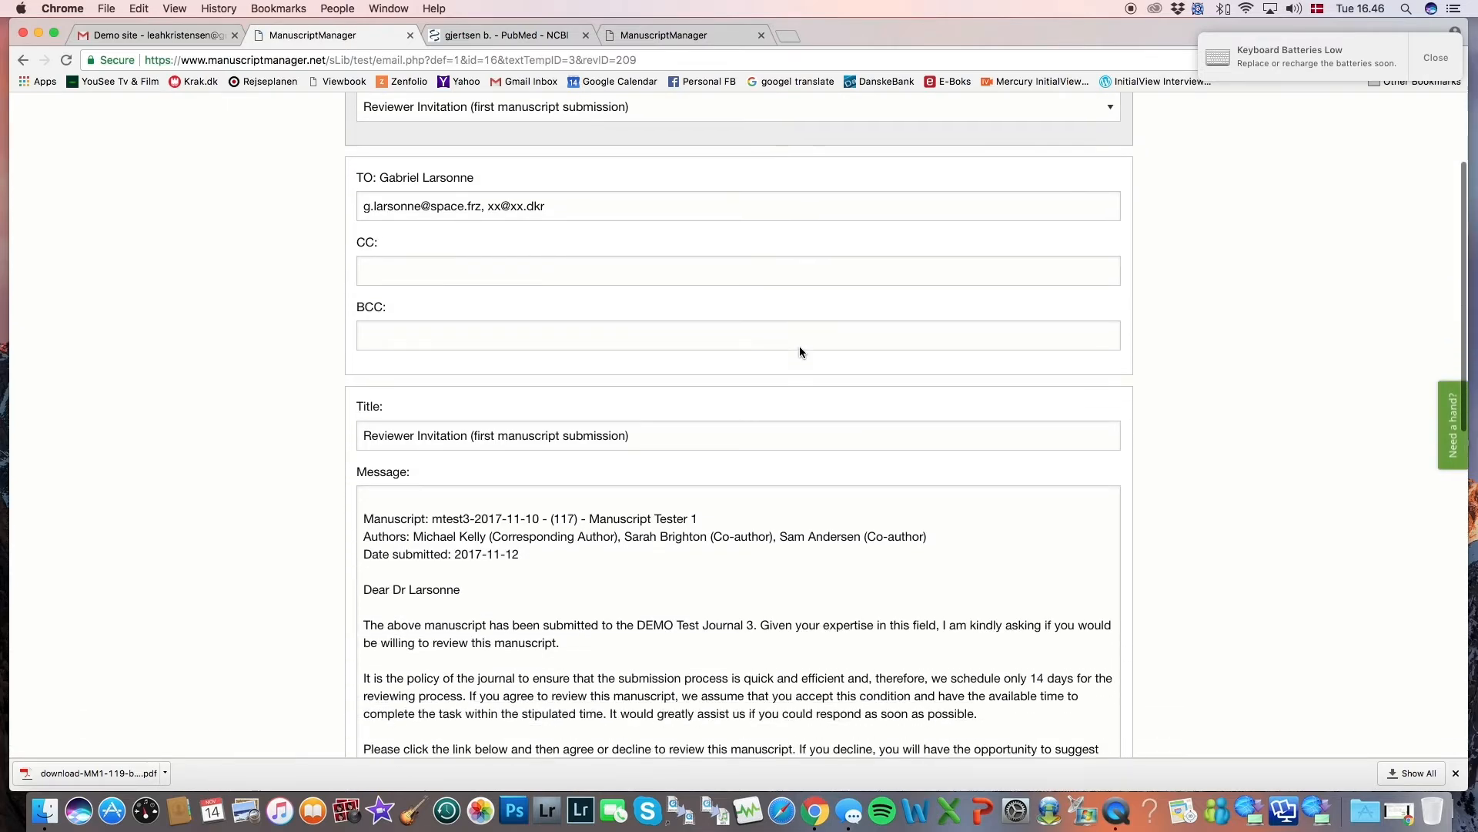
{"action": "scroll", "coordinate": [800, 349], "scroll_direction": "down", "scroll_amount": 5}
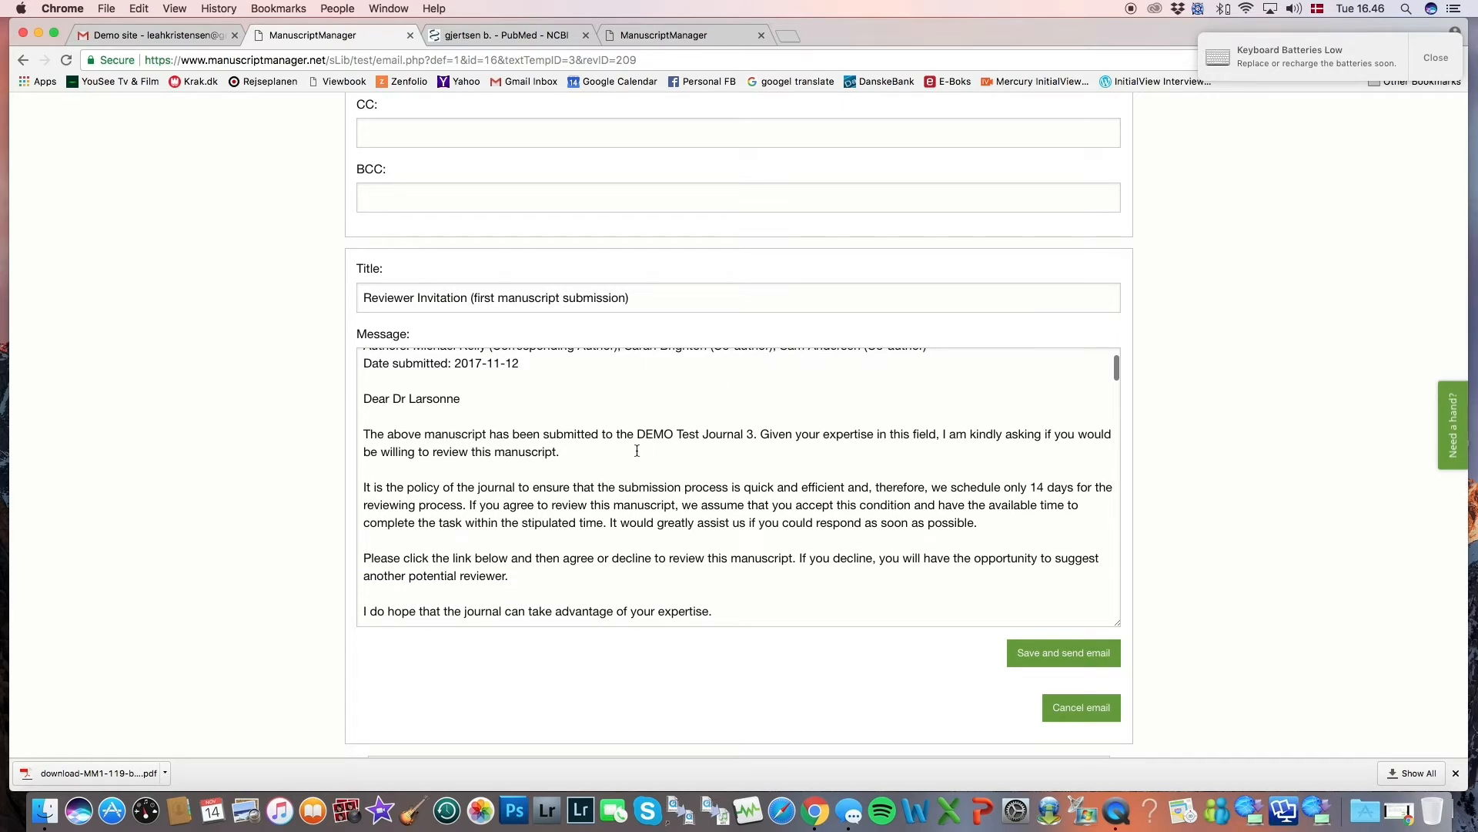
{"action": "scroll", "coordinate": [637, 451], "scroll_direction": "up", "scroll_amount": 6}
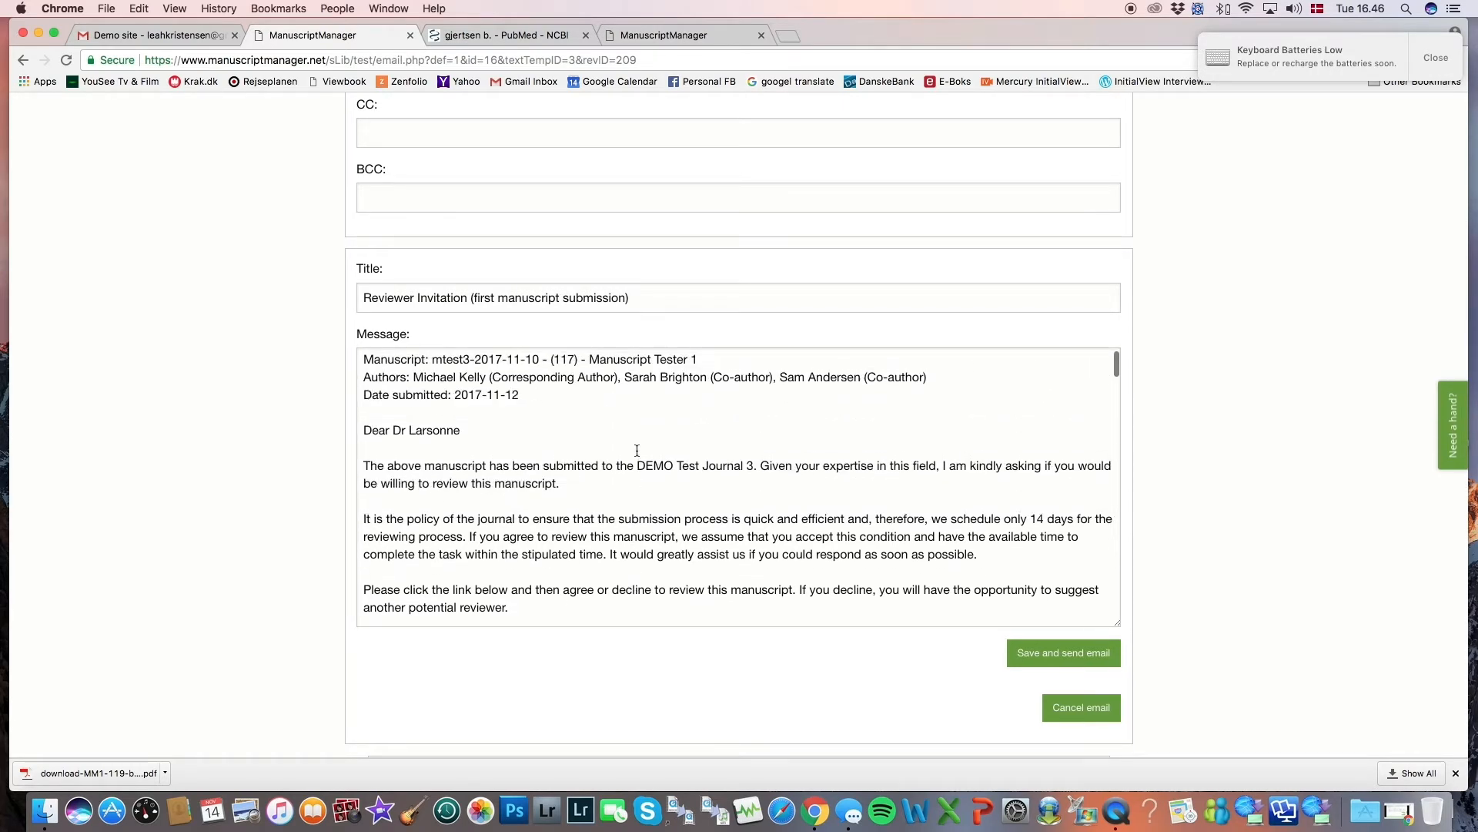
{"action": "left_click", "coordinate": [1063, 670]}
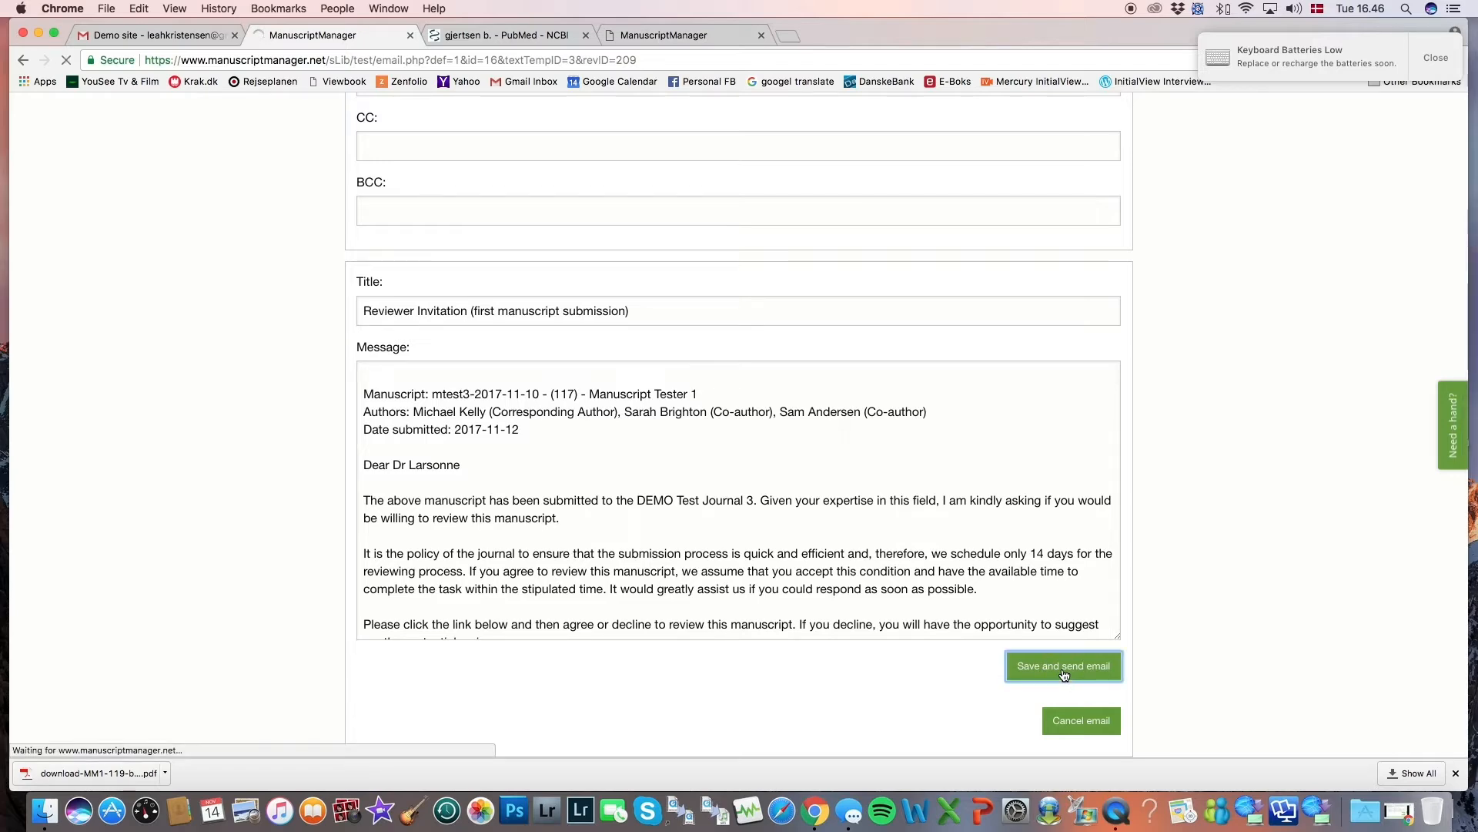
{"action": "left_click", "coordinate": [399, 288]}
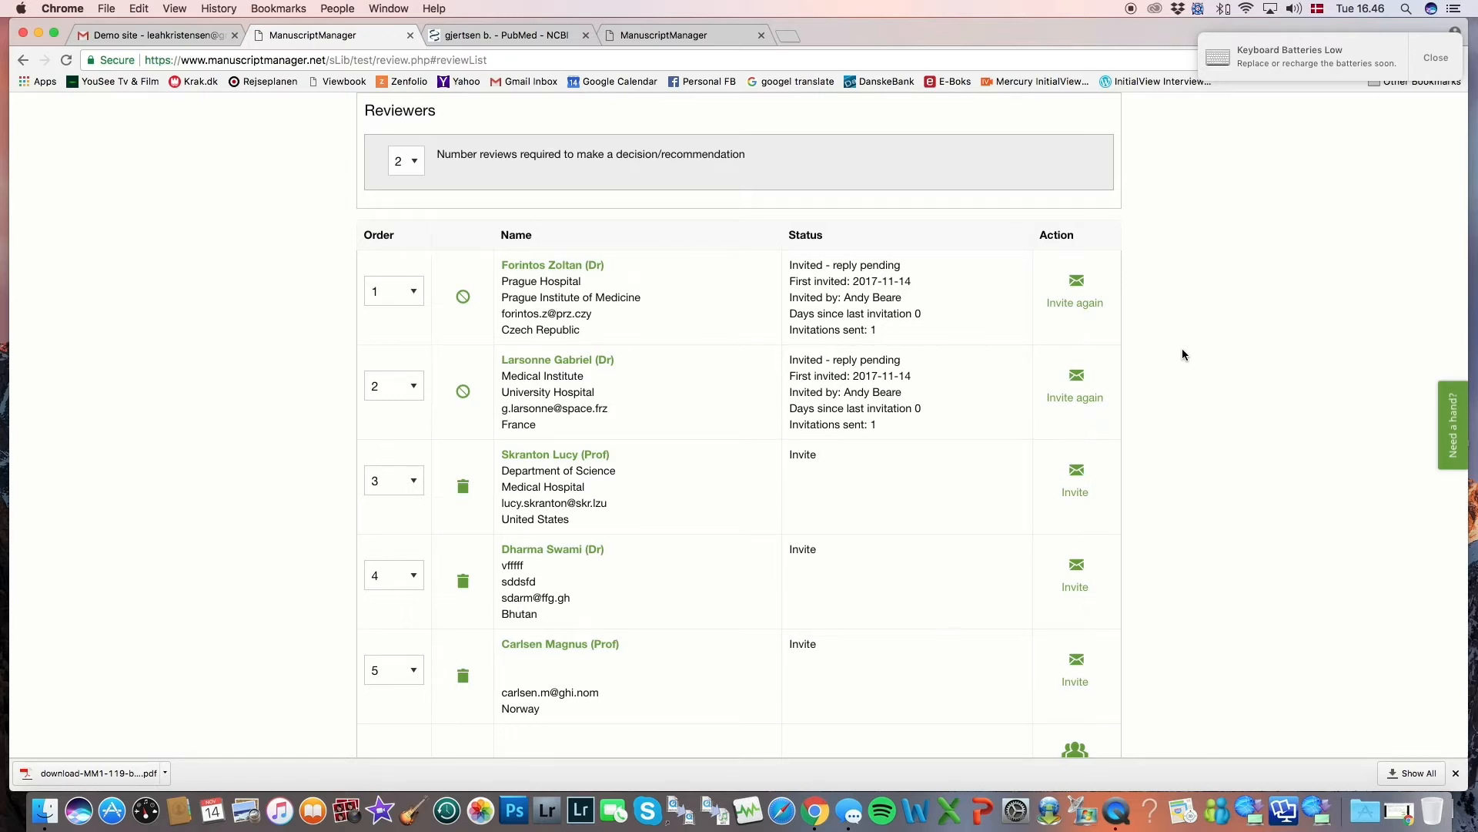
Step: Invite all reviewers not yet invited using the standard invitation template, and check the invitation status of each reviewer in the list
{"action": "scroll", "coordinate": [1182, 354], "scroll_direction": "down", "scroll_amount": 2}
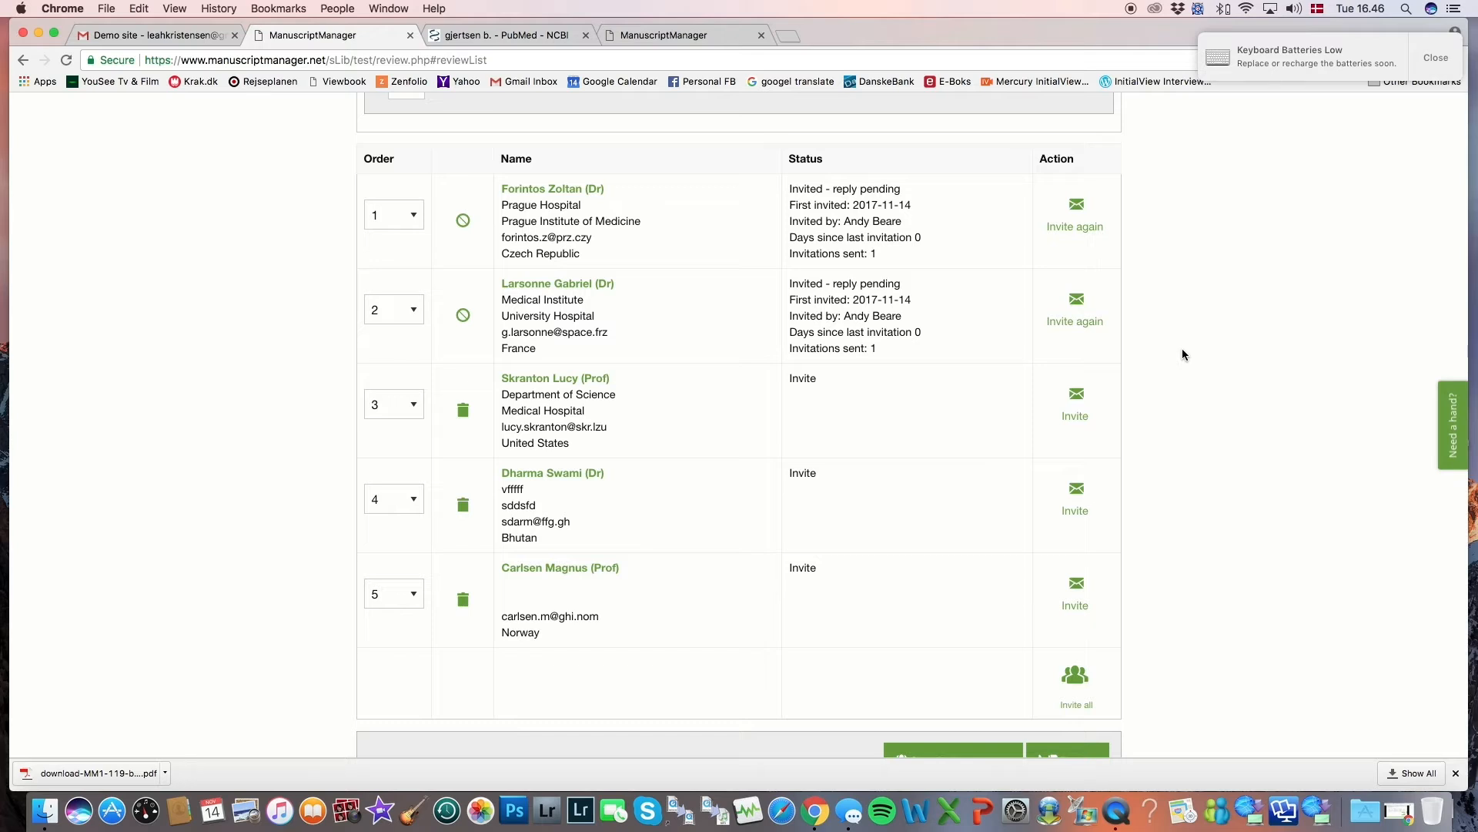
{"action": "scroll", "coordinate": [1183, 354], "scroll_direction": "up", "scroll_amount": 1}
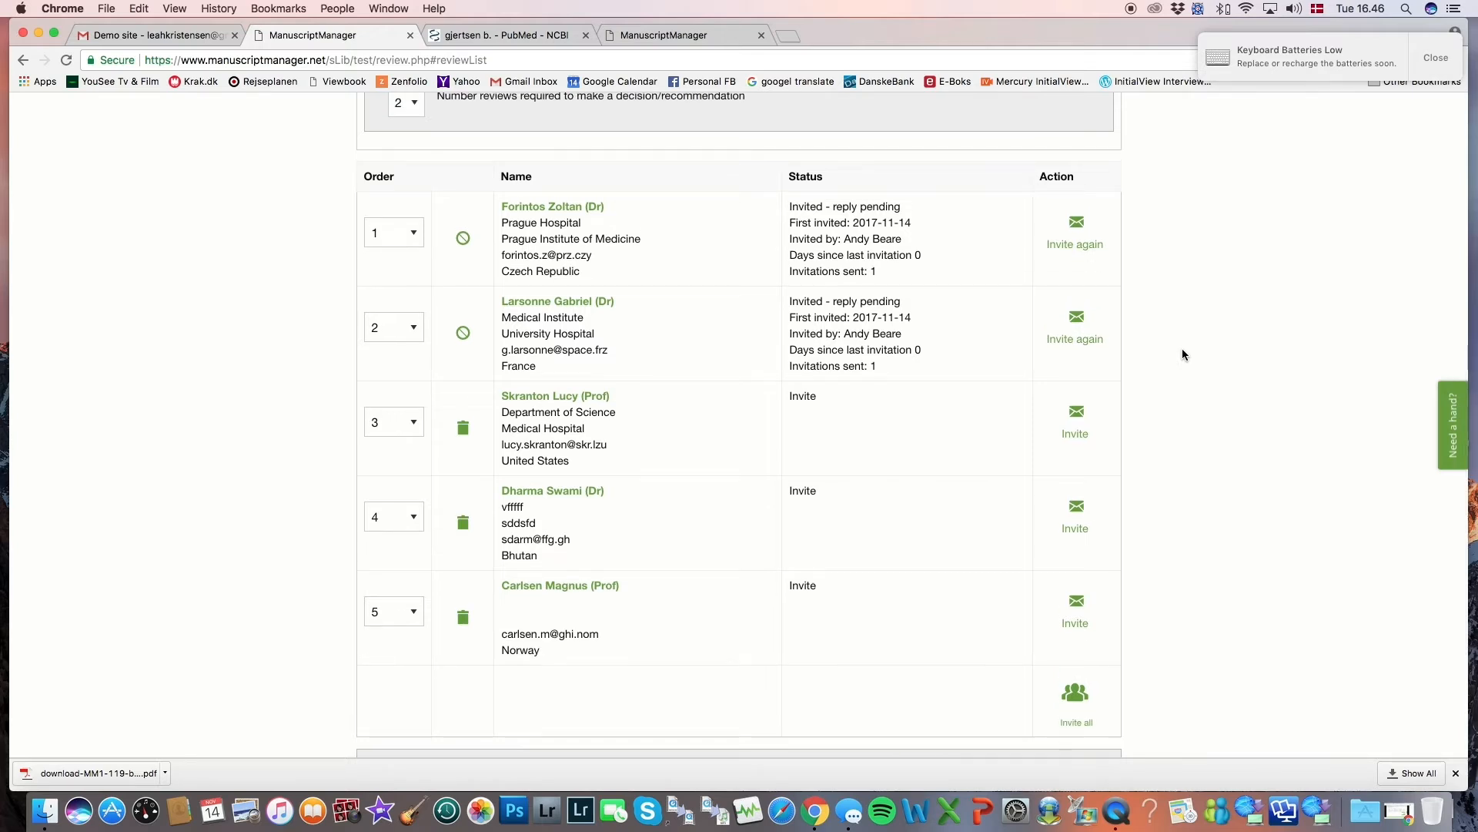
{"action": "scroll", "coordinate": [1183, 351], "scroll_direction": "down", "scroll_amount": 2}
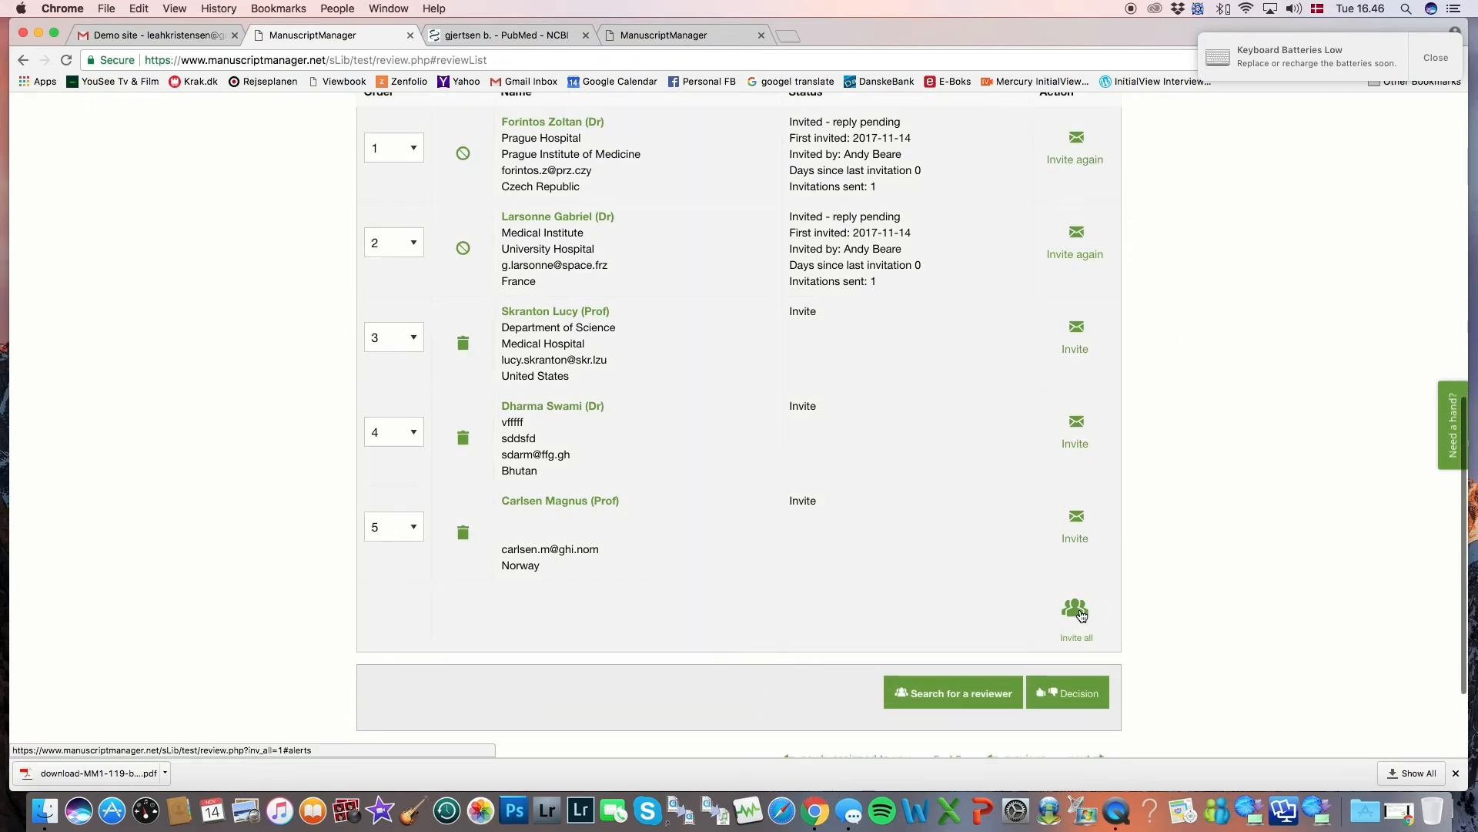
{"action": "left_click", "coordinate": [1080, 611]}
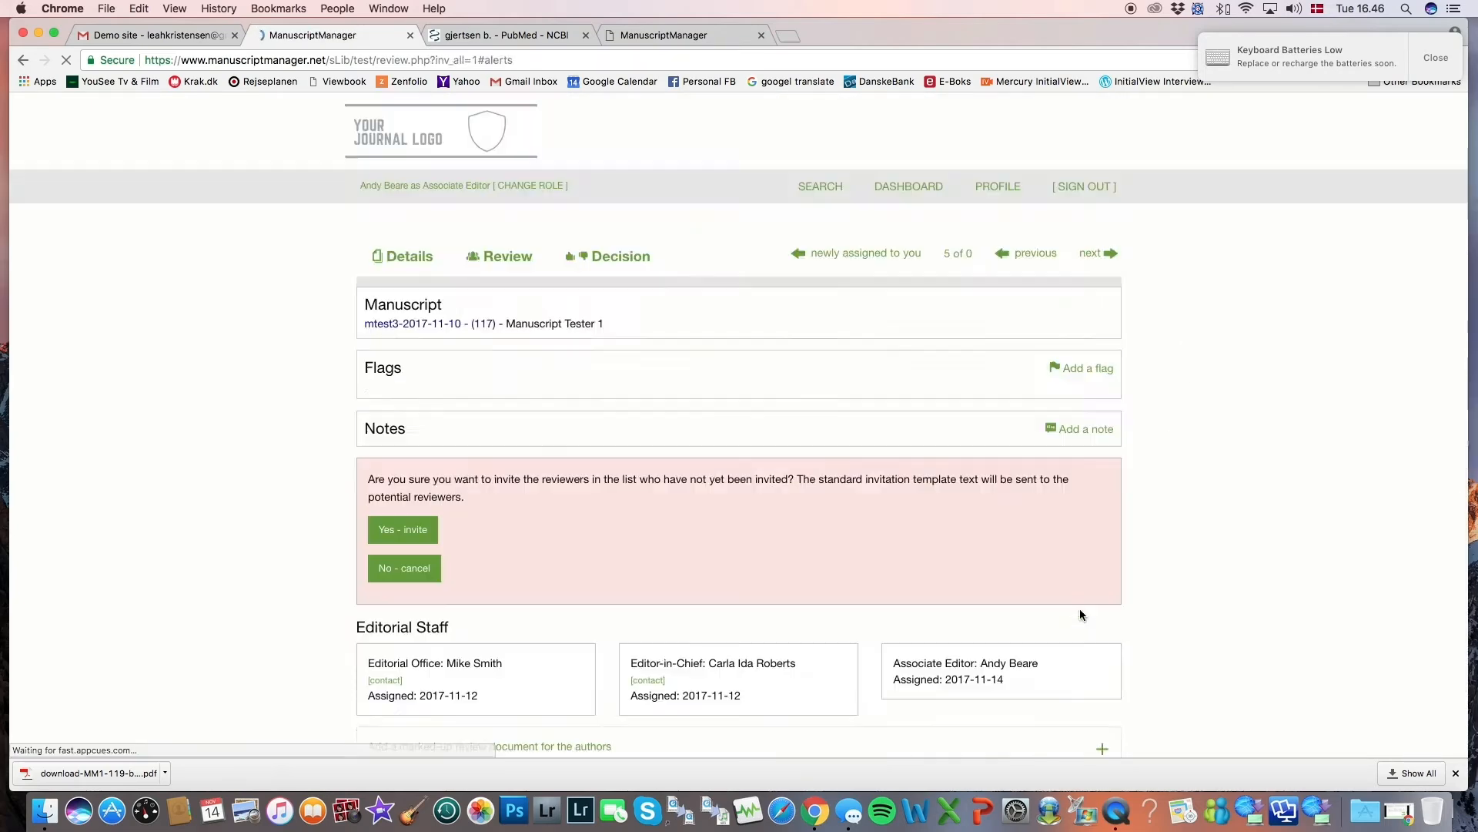
{"action": "scroll", "coordinate": [558, 218], "scroll_direction": "up", "scroll_amount": 2}
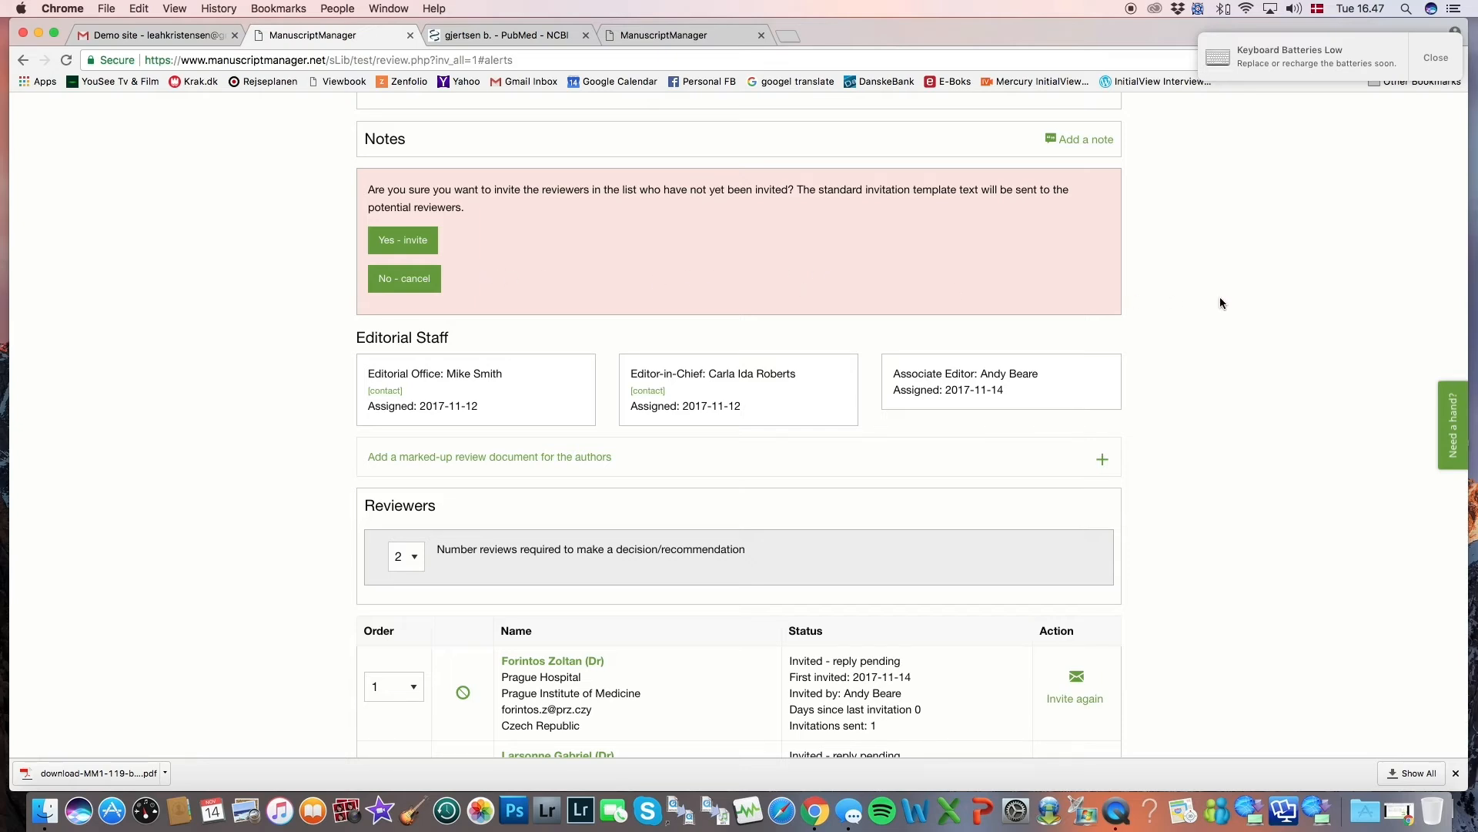
{"action": "left_click", "coordinate": [400, 245]}
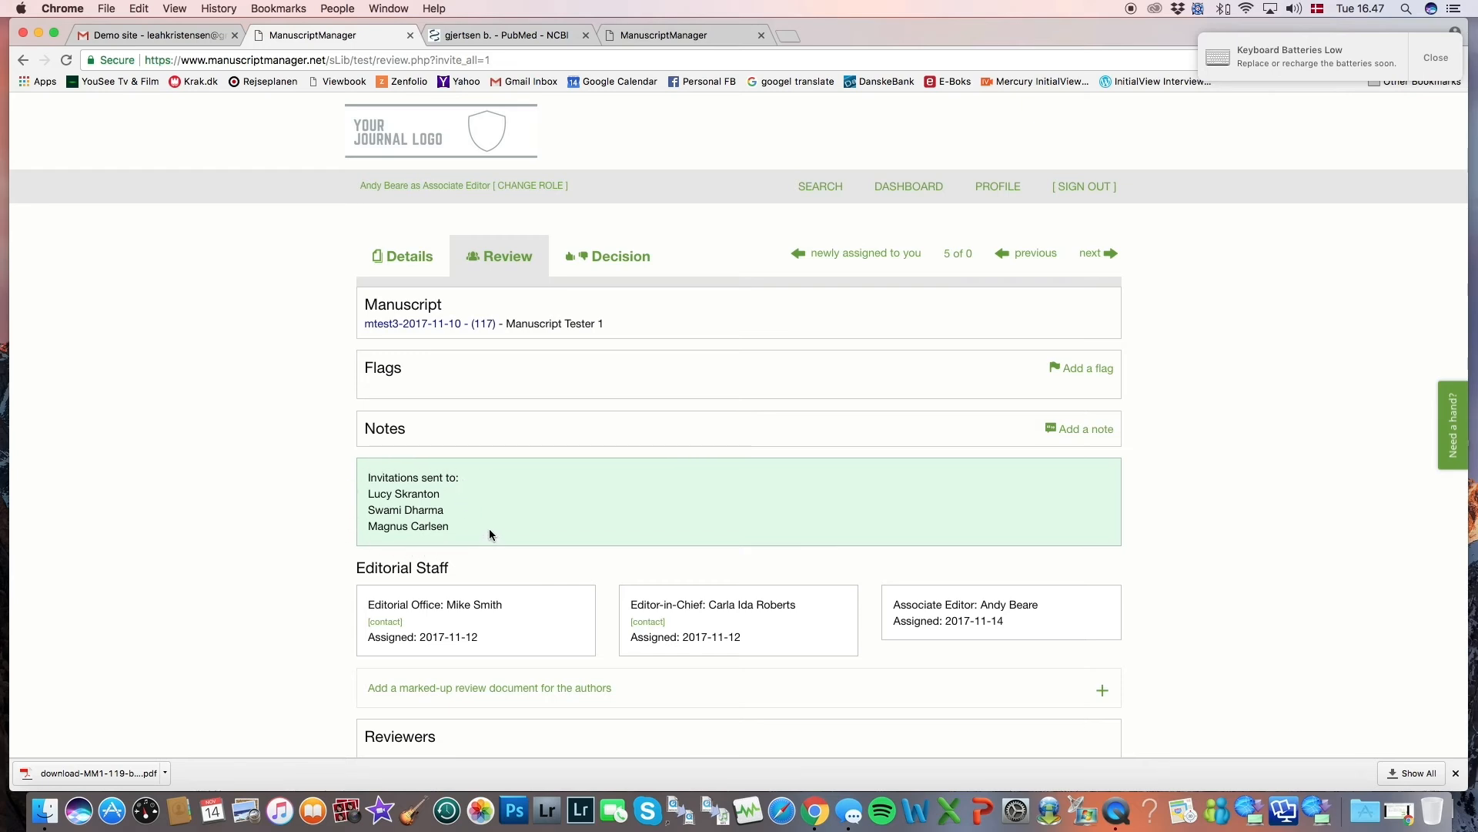
{"action": "scroll", "coordinate": [490, 534], "scroll_direction": "down", "scroll_amount": 5}
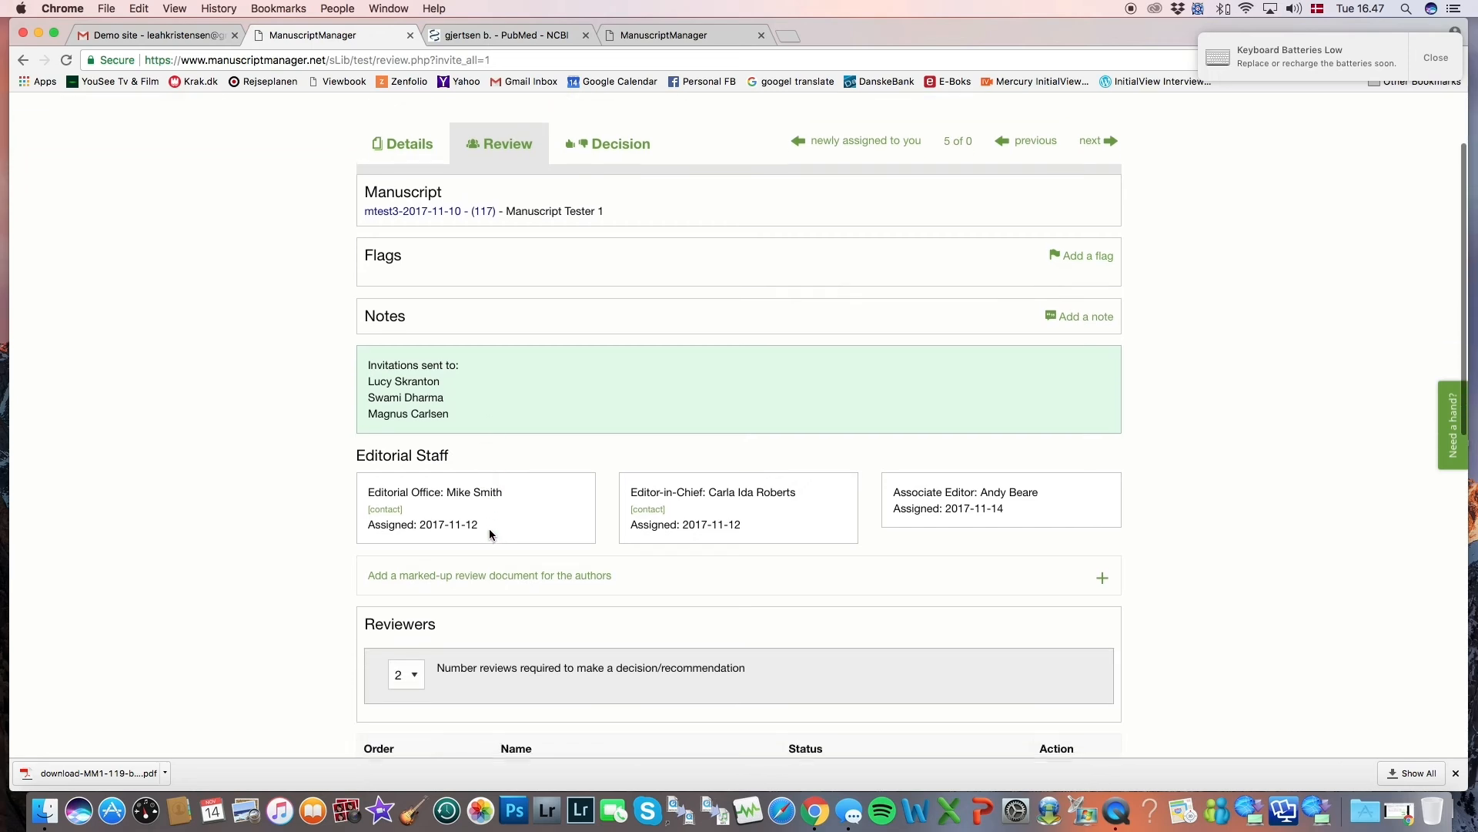
{"action": "scroll", "coordinate": [489, 533], "scroll_direction": "down", "scroll_amount": 4}
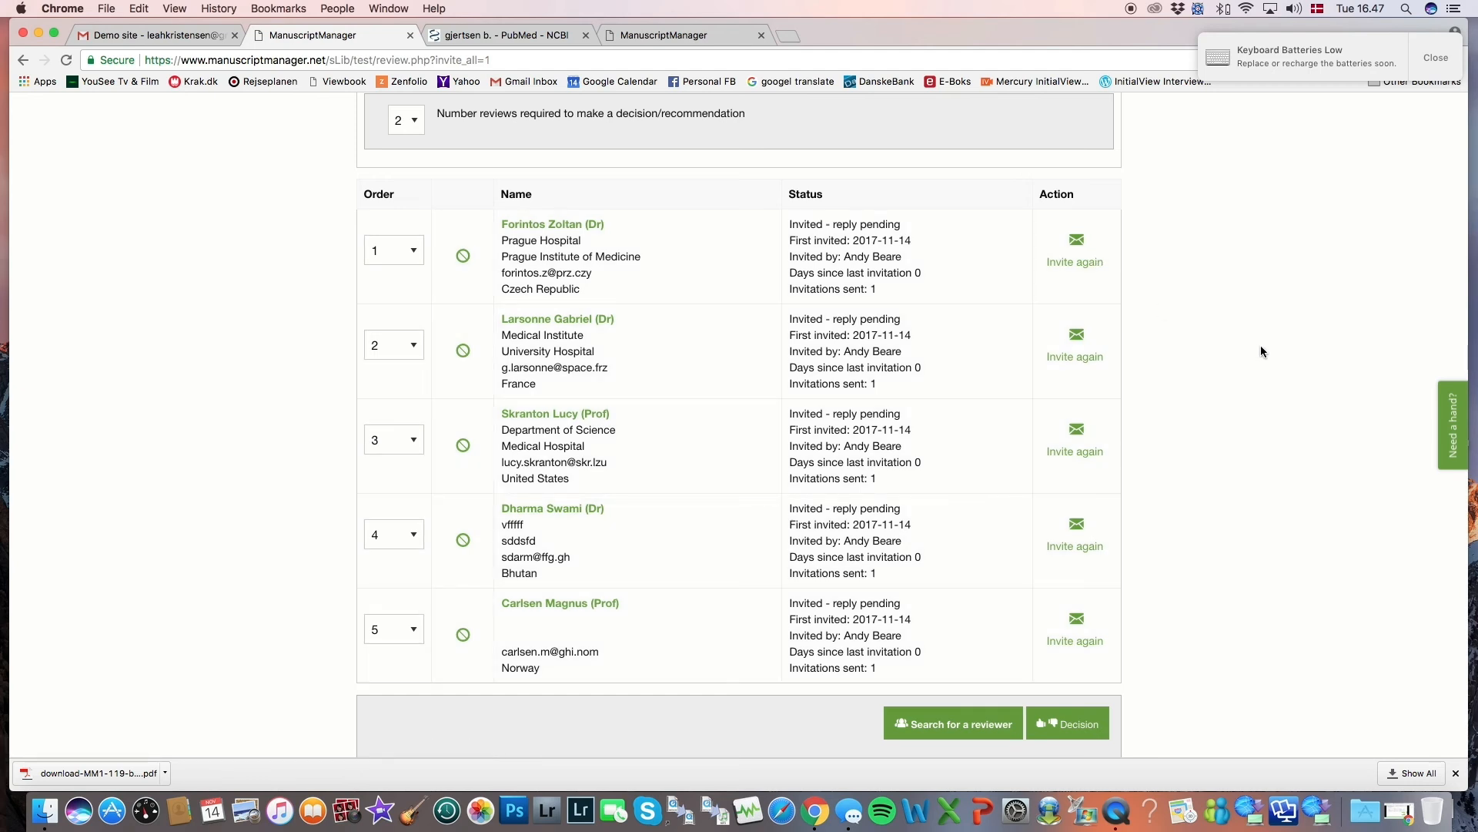
{"action": "scroll", "coordinate": [1261, 351], "scroll_direction": "down", "scroll_amount": 3}
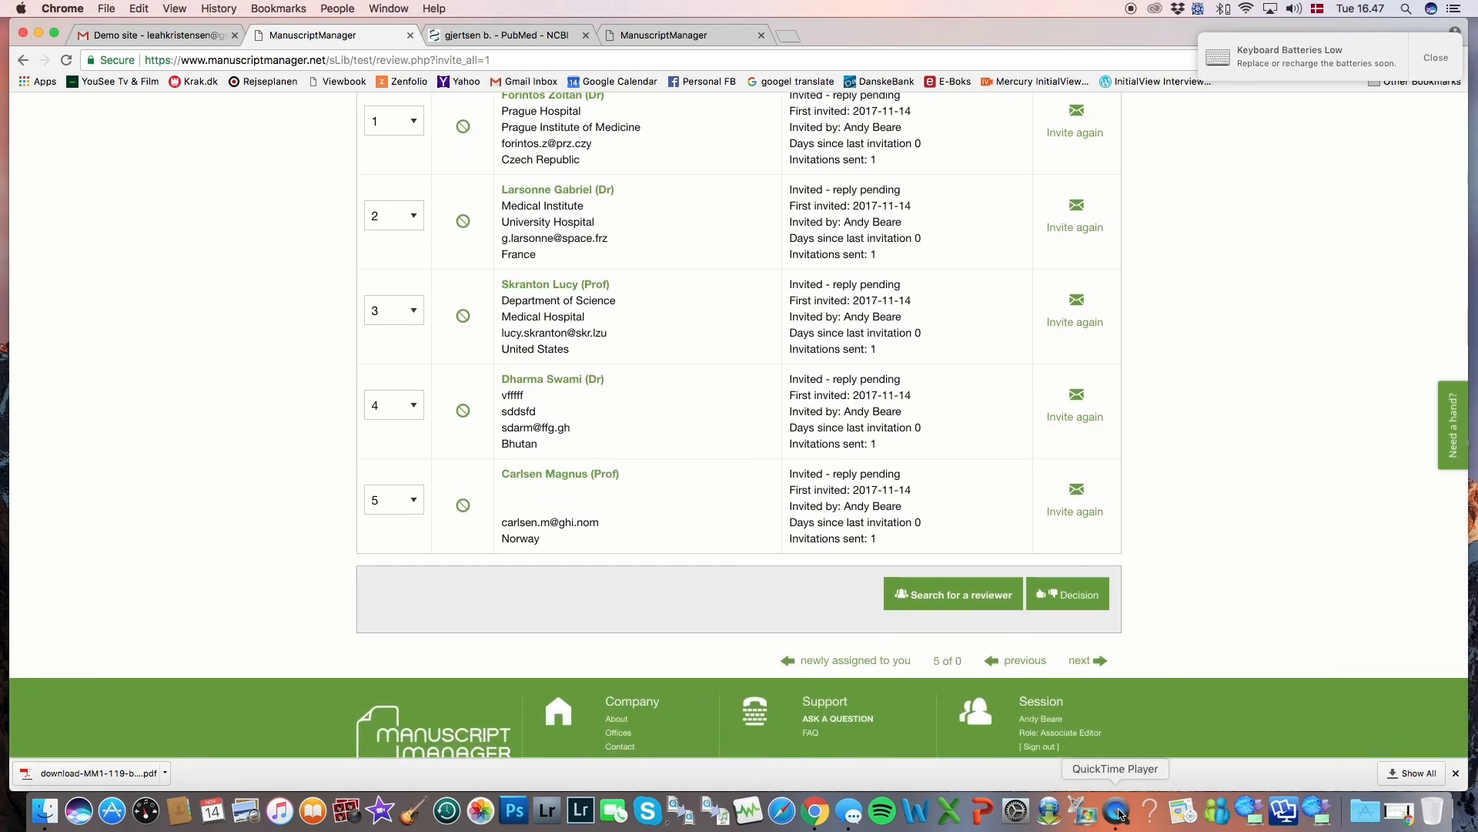
{"action": "left_click", "coordinate": [1118, 811]}
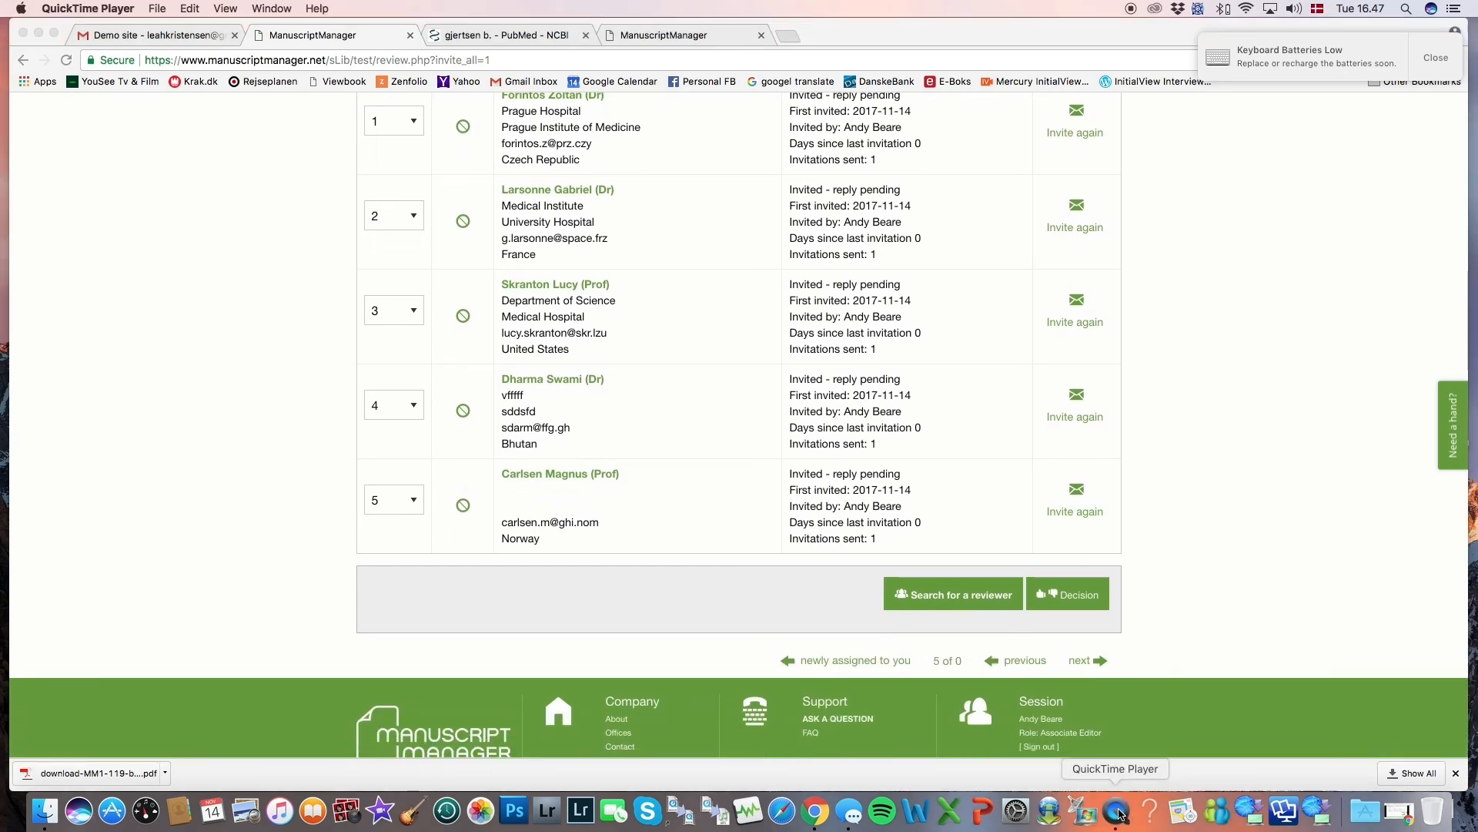
{"action": "left_click", "coordinate": [114, 9]}
{"action": "left_click", "coordinate": [95, 128]}
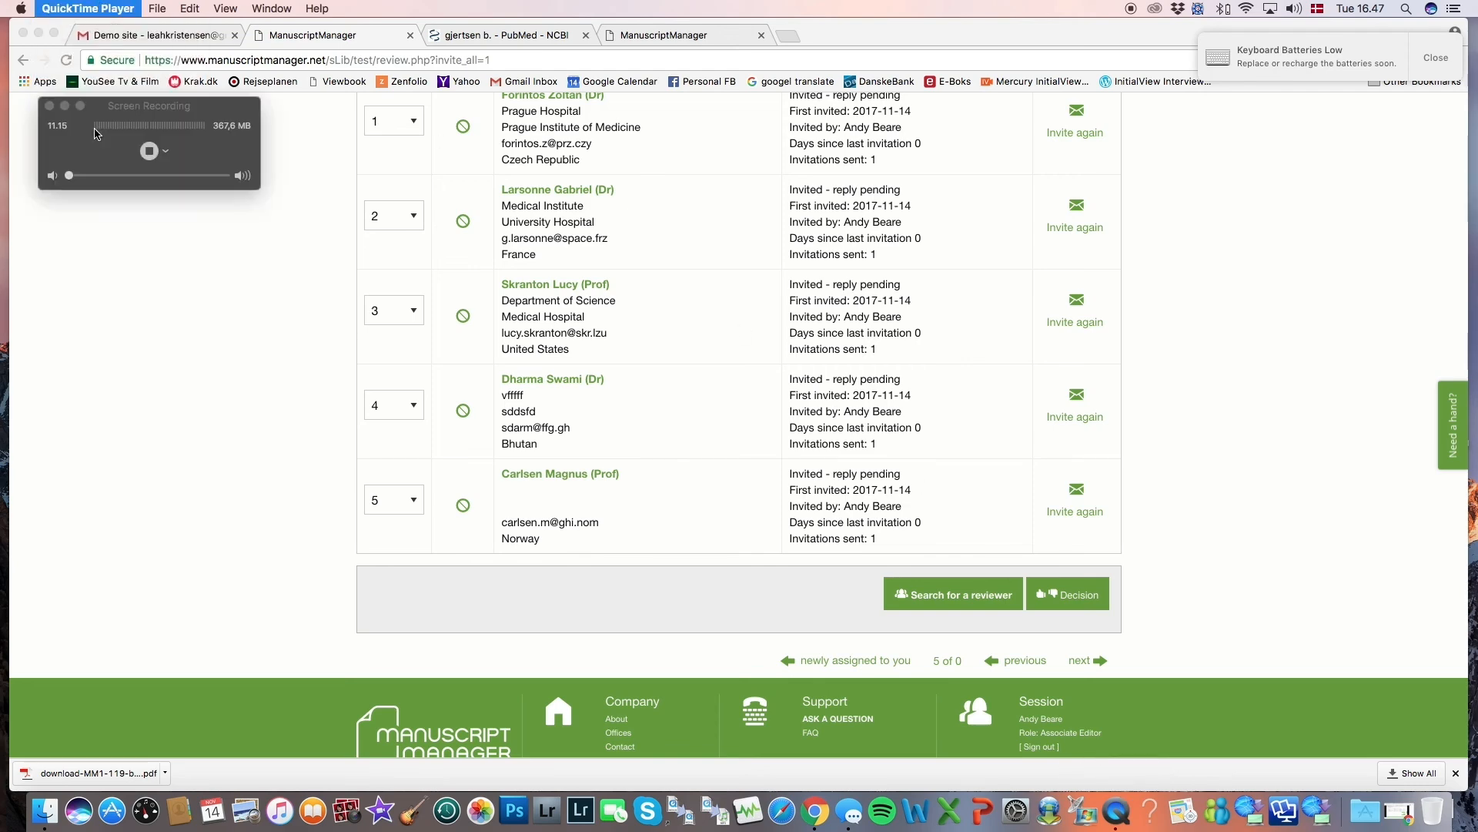